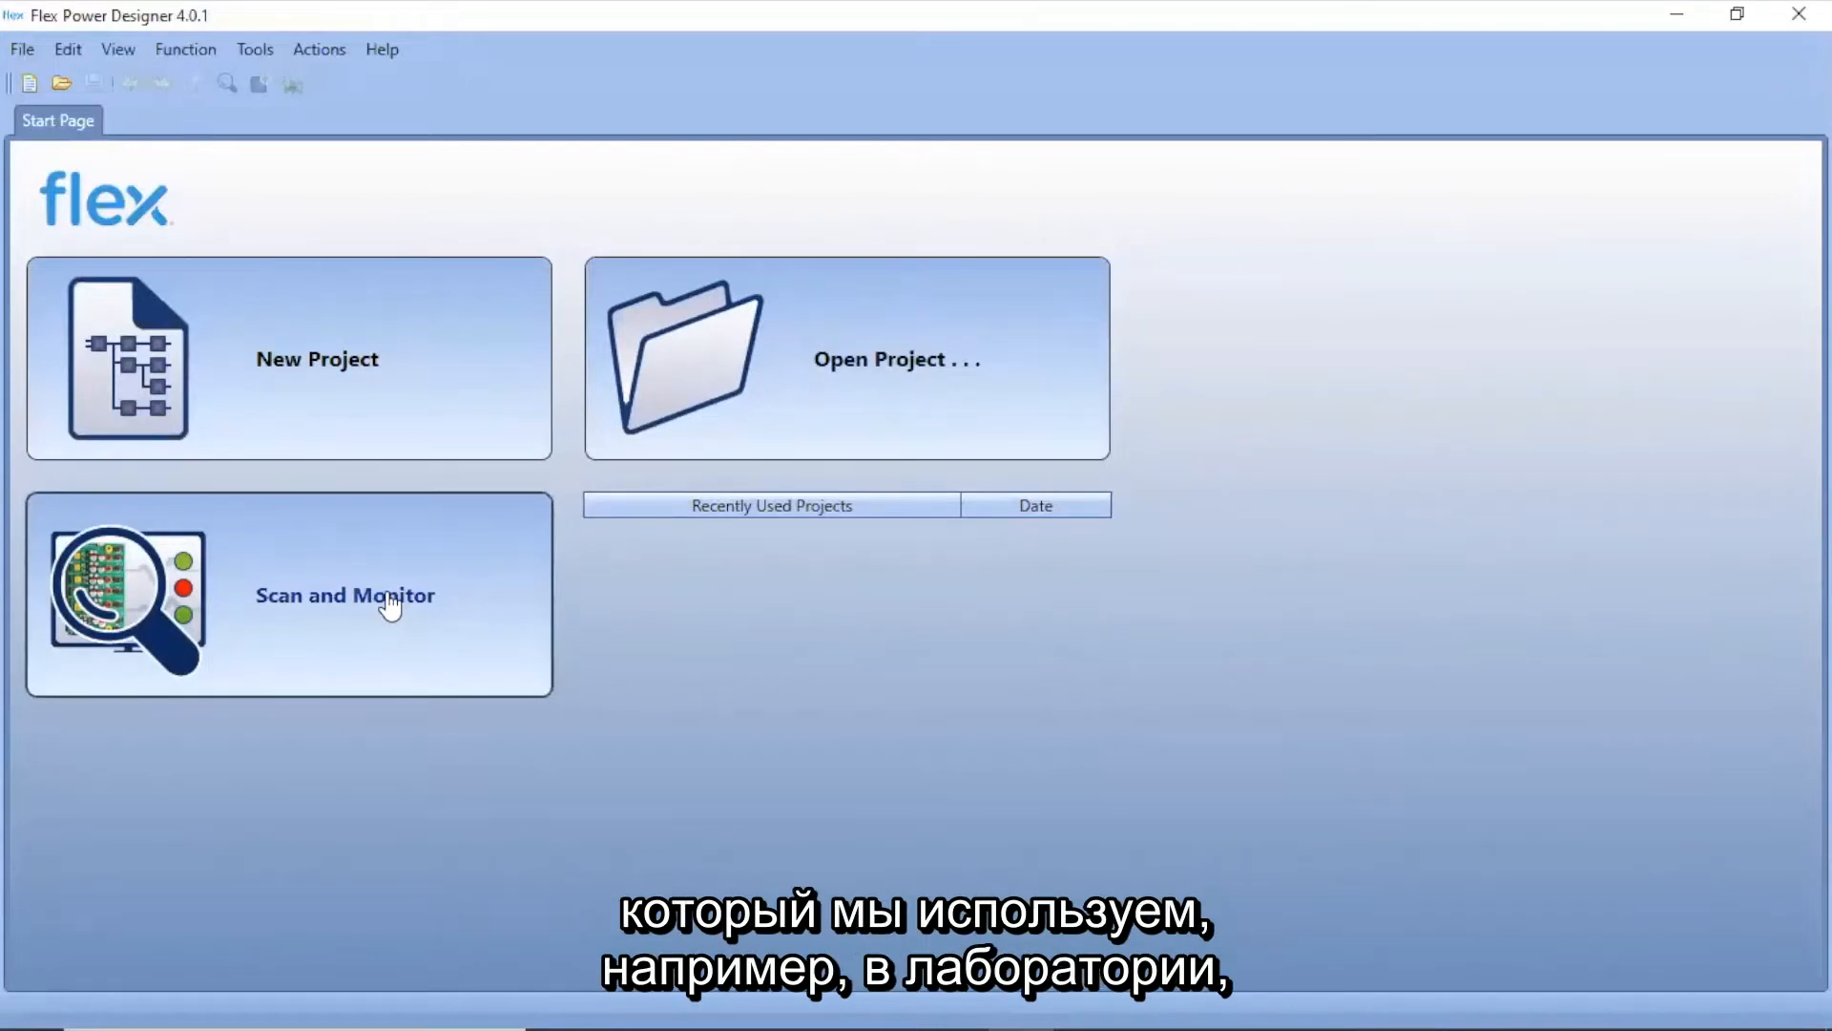
# Create a new project with the error list pane closed and open its Loads page.
pyautogui.click(336, 368)
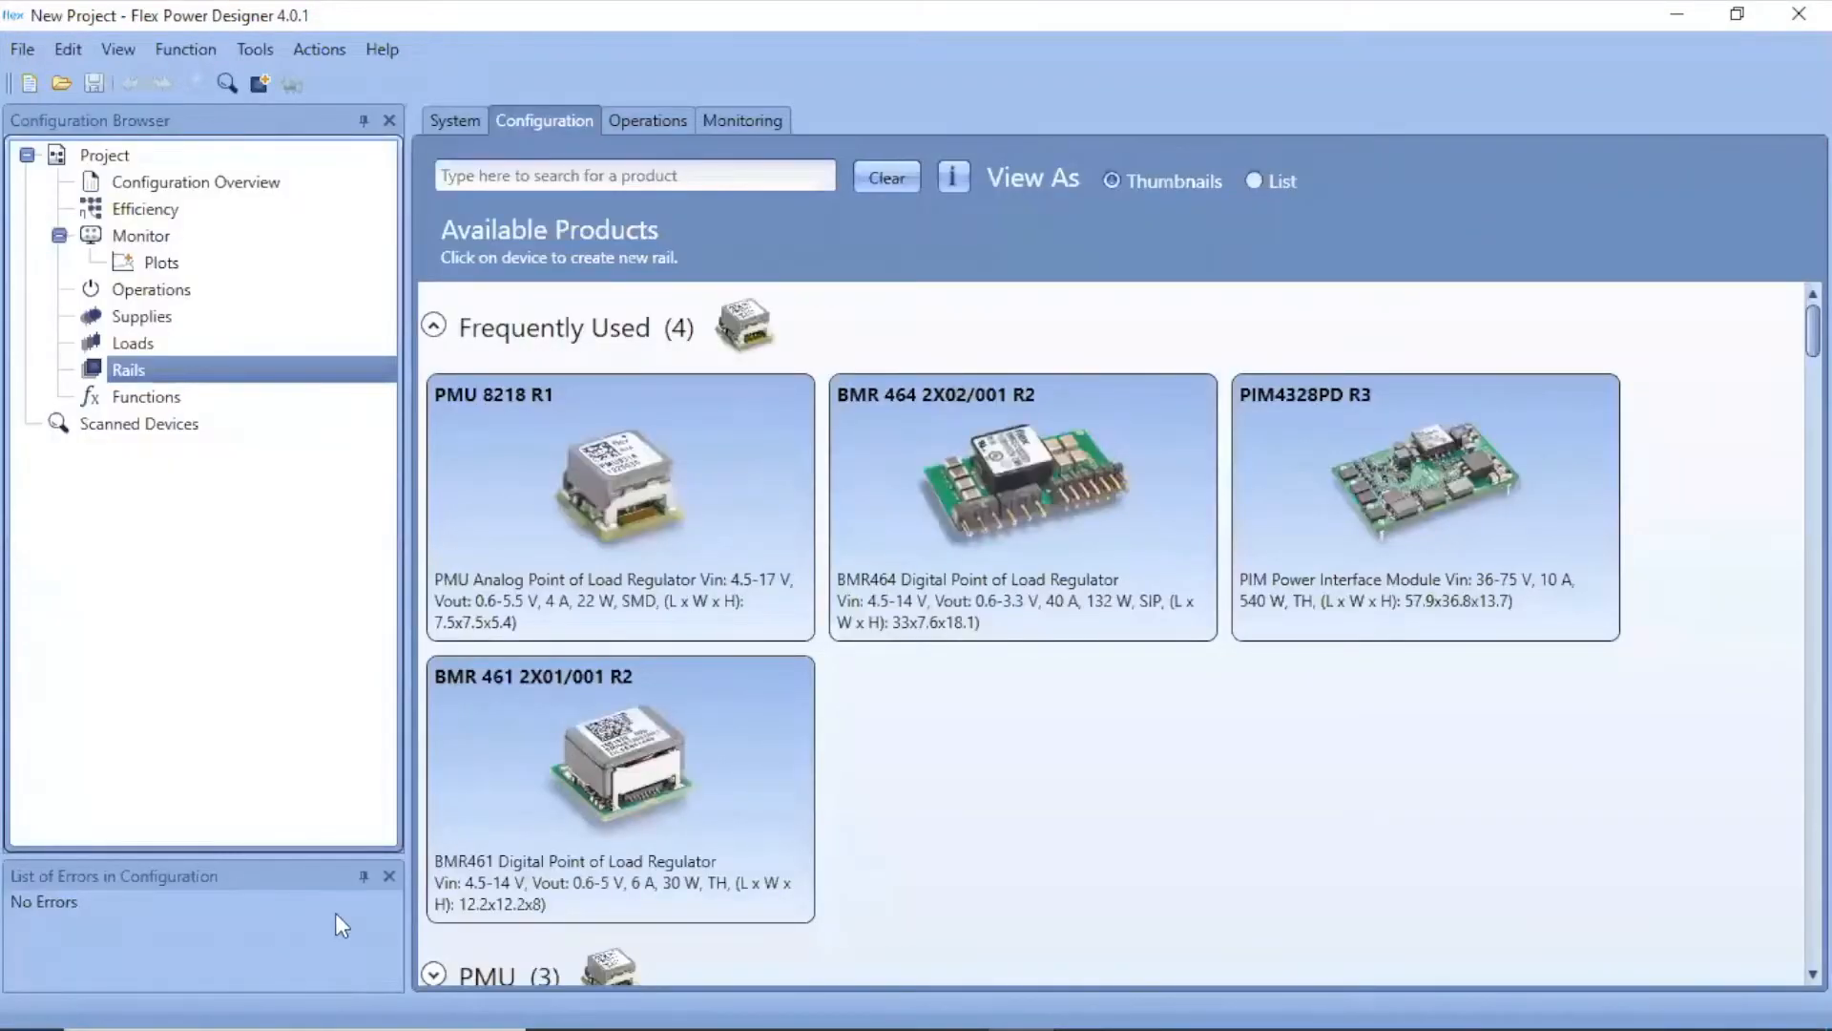
pyautogui.click(388, 875)
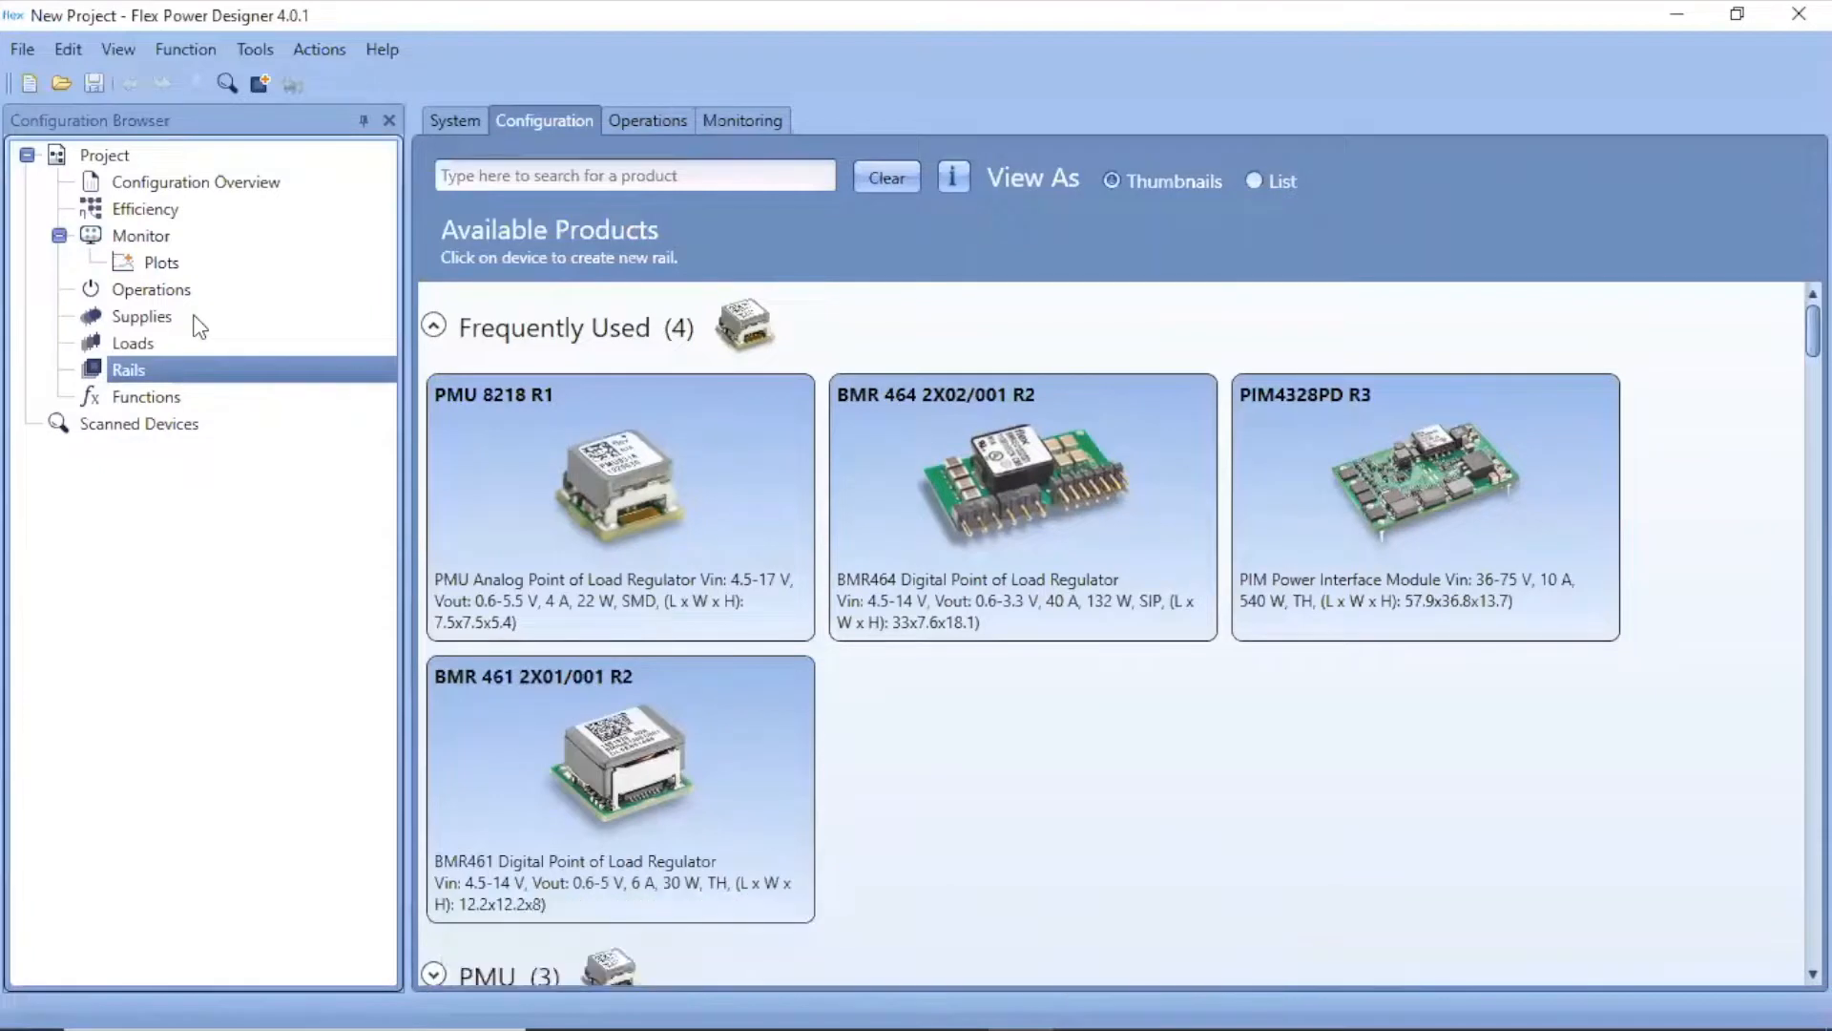
pyautogui.click(142, 344)
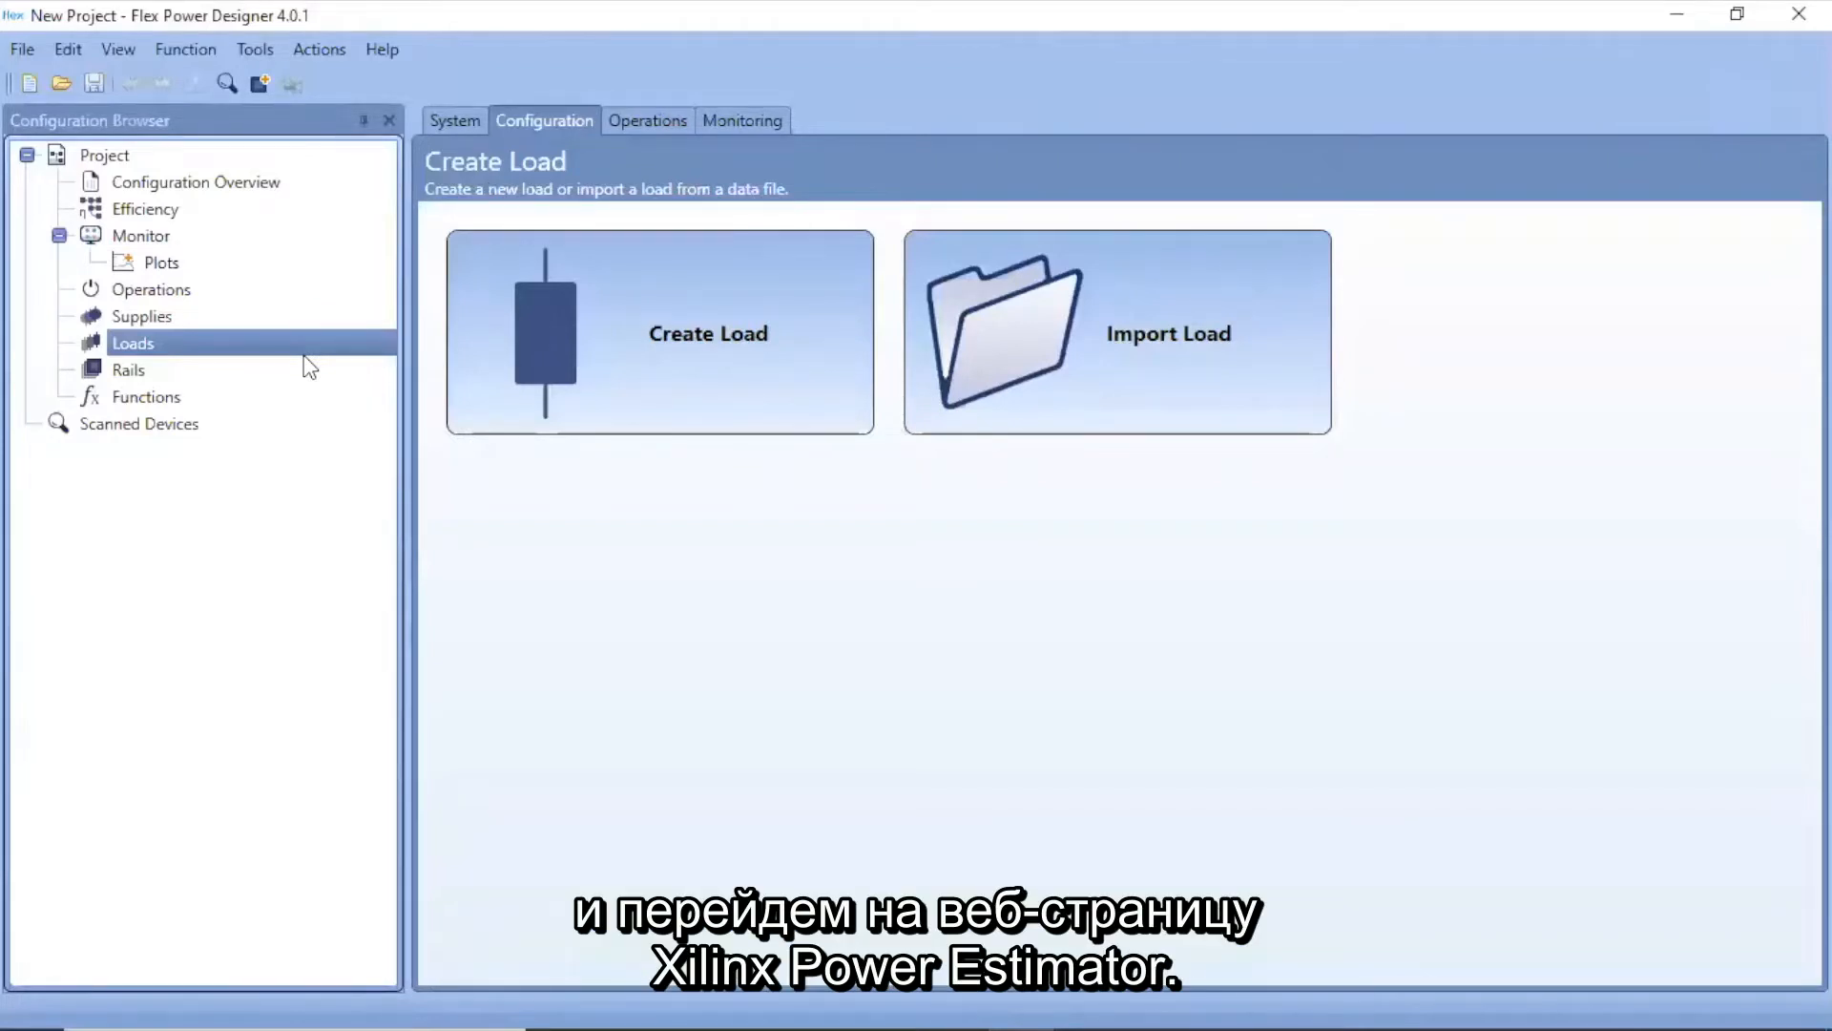
# Switch to the Xilinx Power Estimator web page in the browser and locate the UltraScale+ spreadsheet download.
pyautogui.hotkey('alt', 'Tab')
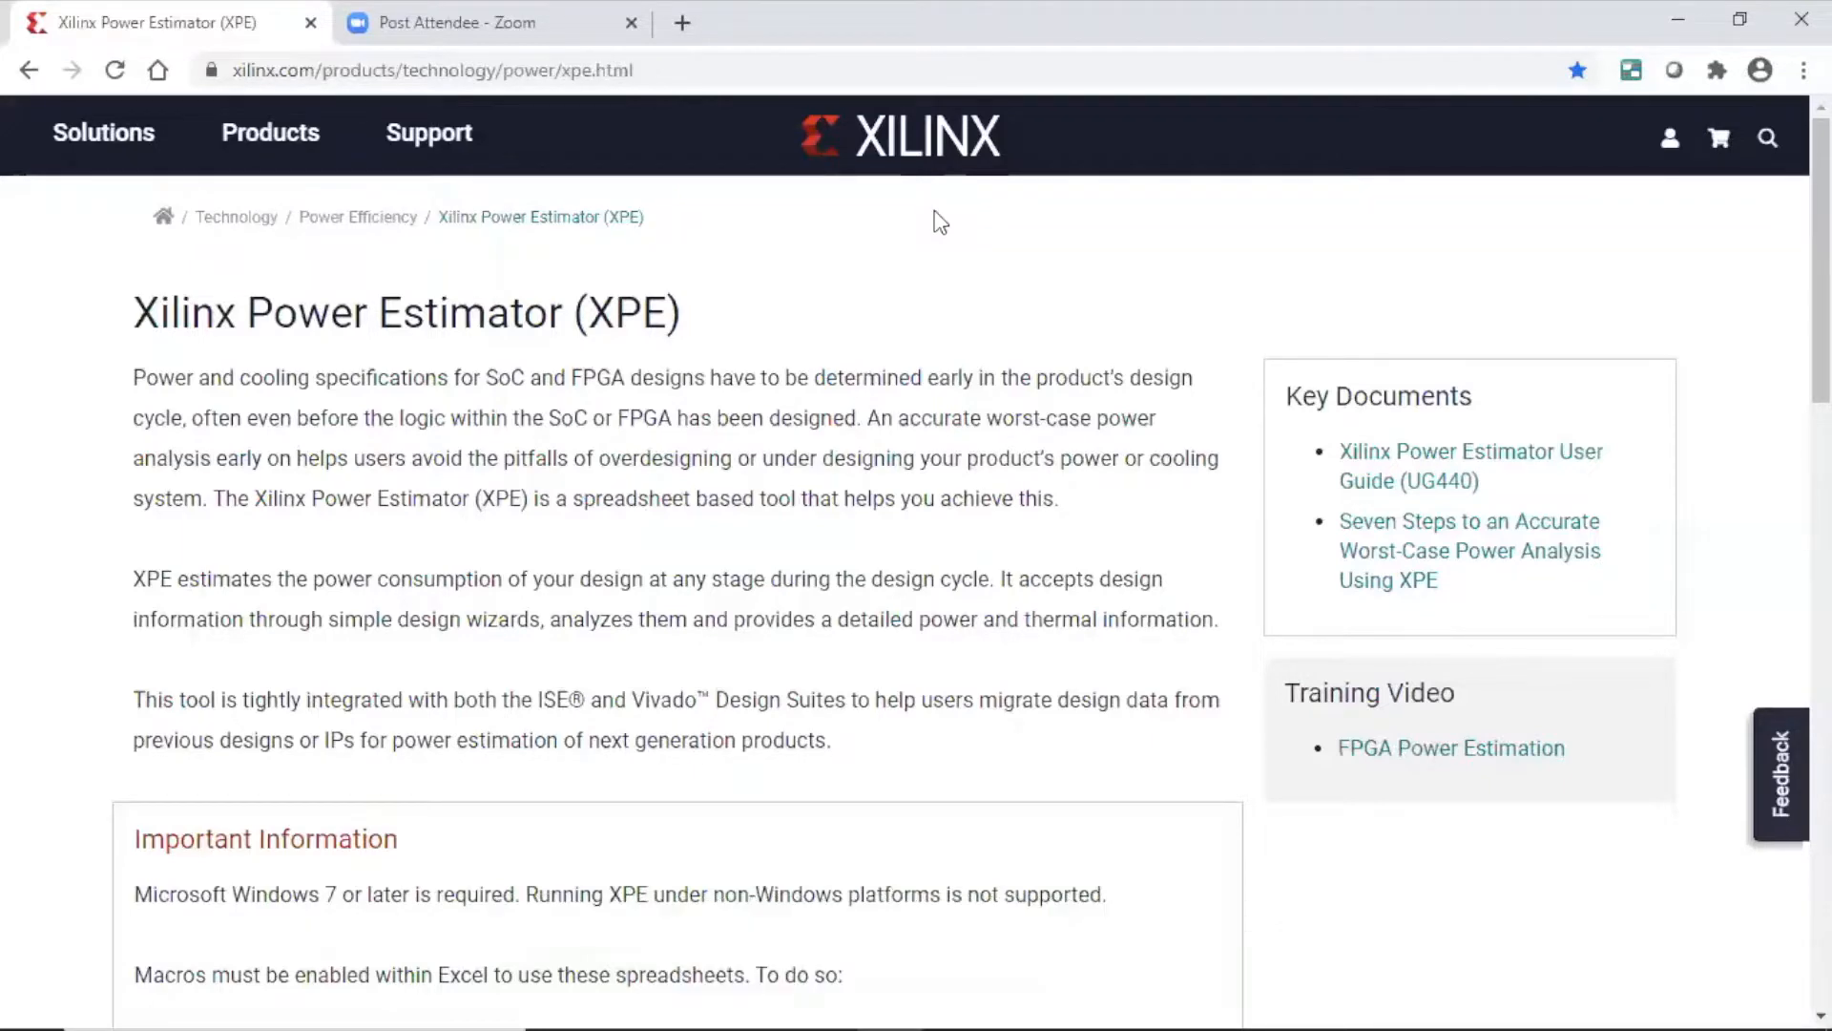
pyautogui.scroll(-13, 926, 435)
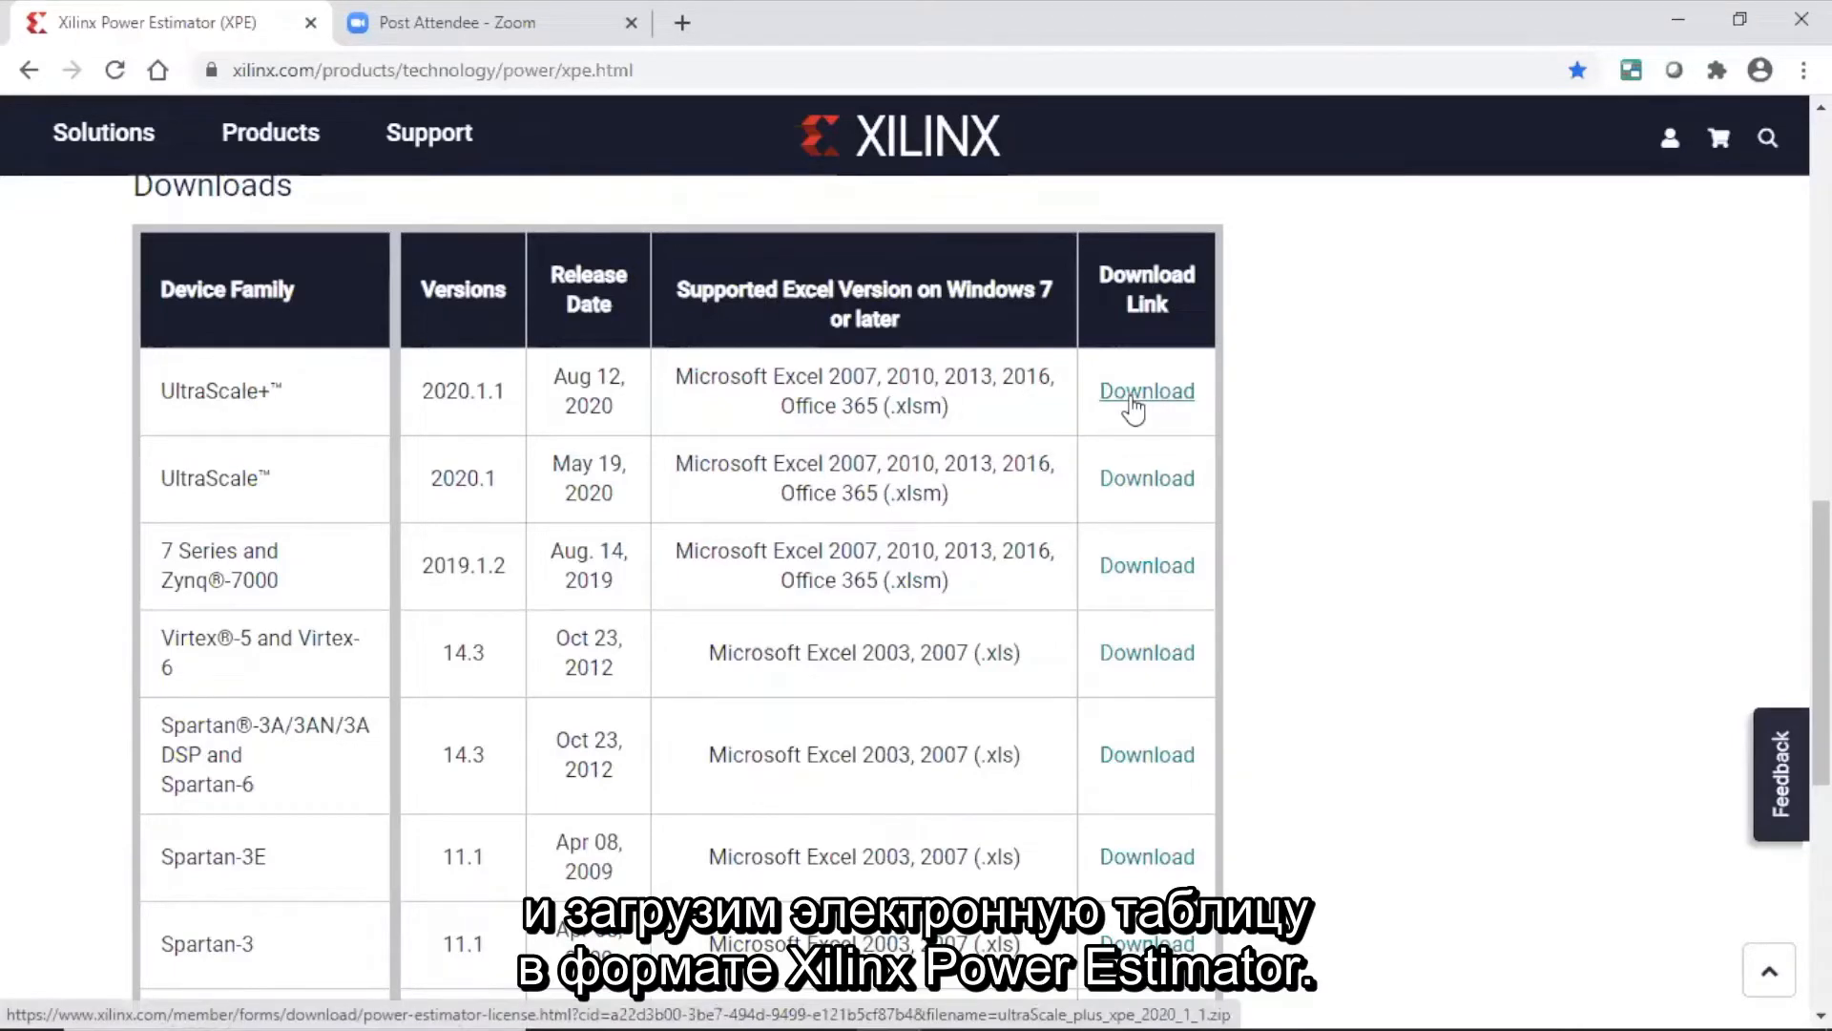
# Switch to the ultraScale_plus_xpe_2020_1_1 workbook in Excel and set the family to Virtex UltraScale+ and the device to XCVU37P.
pyautogui.hotkey('alt', 'Tab')
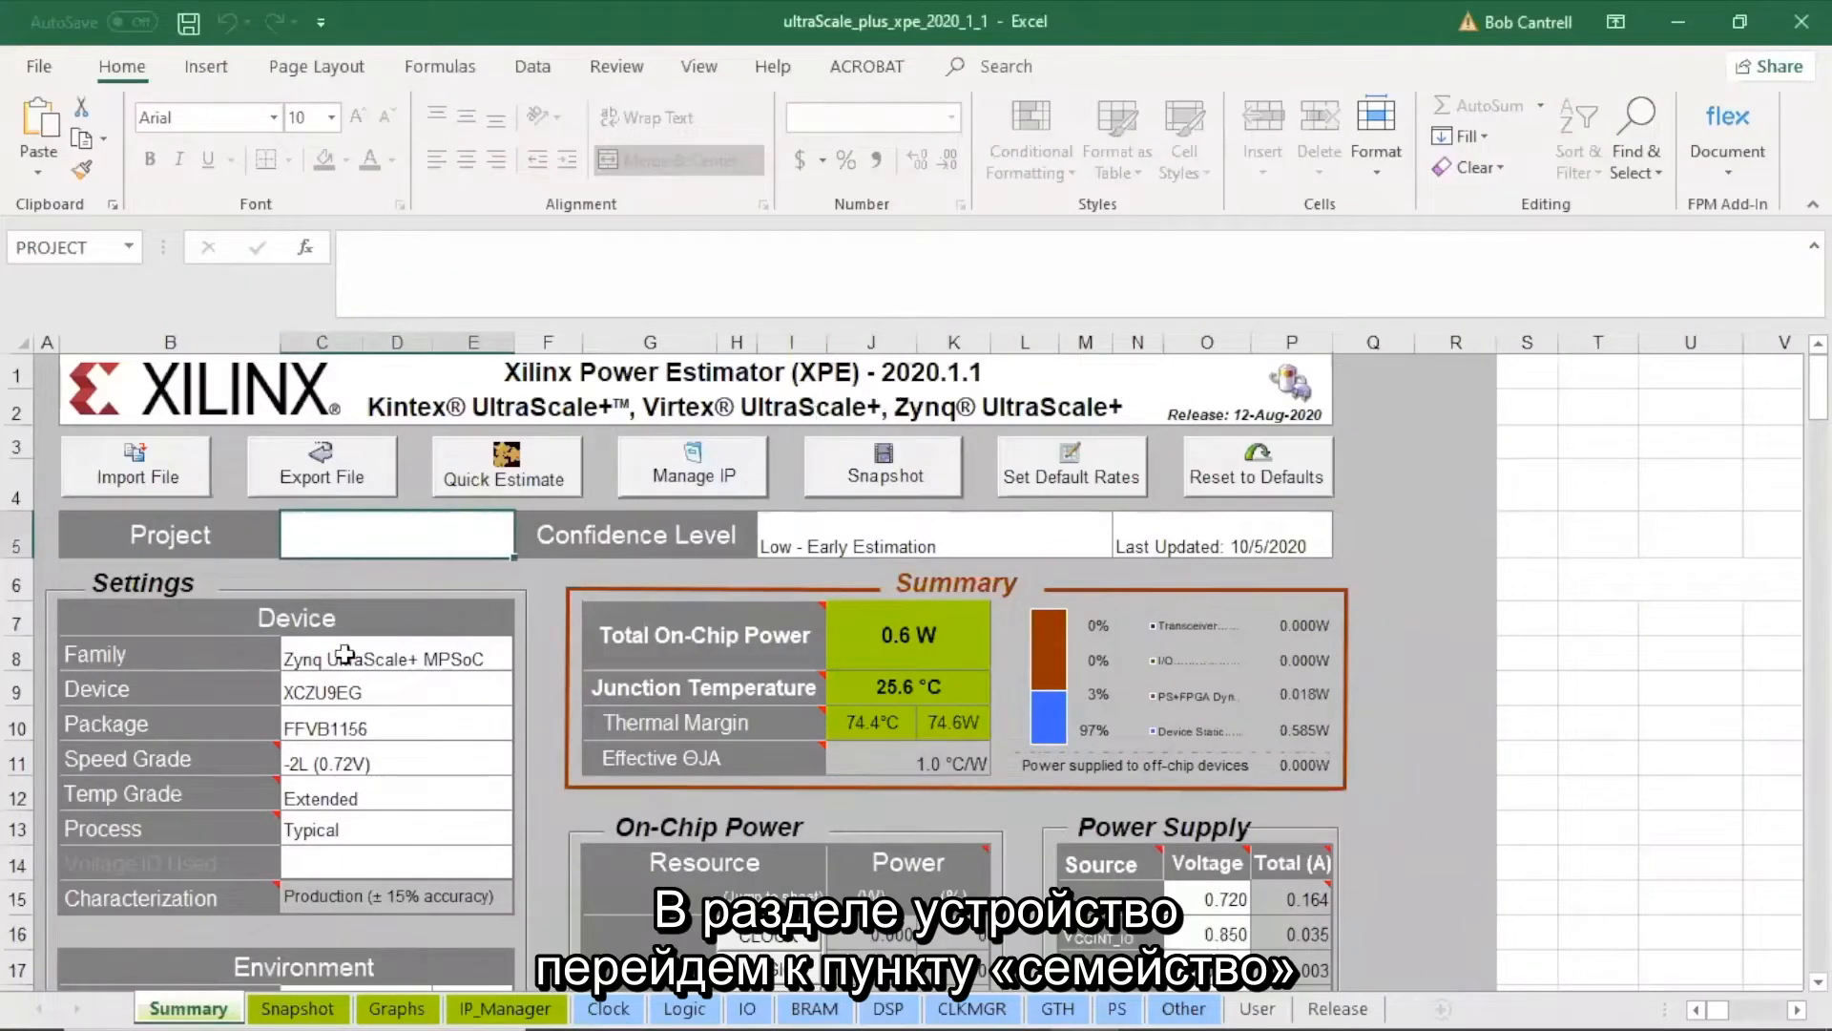
pyautogui.click(489, 660)
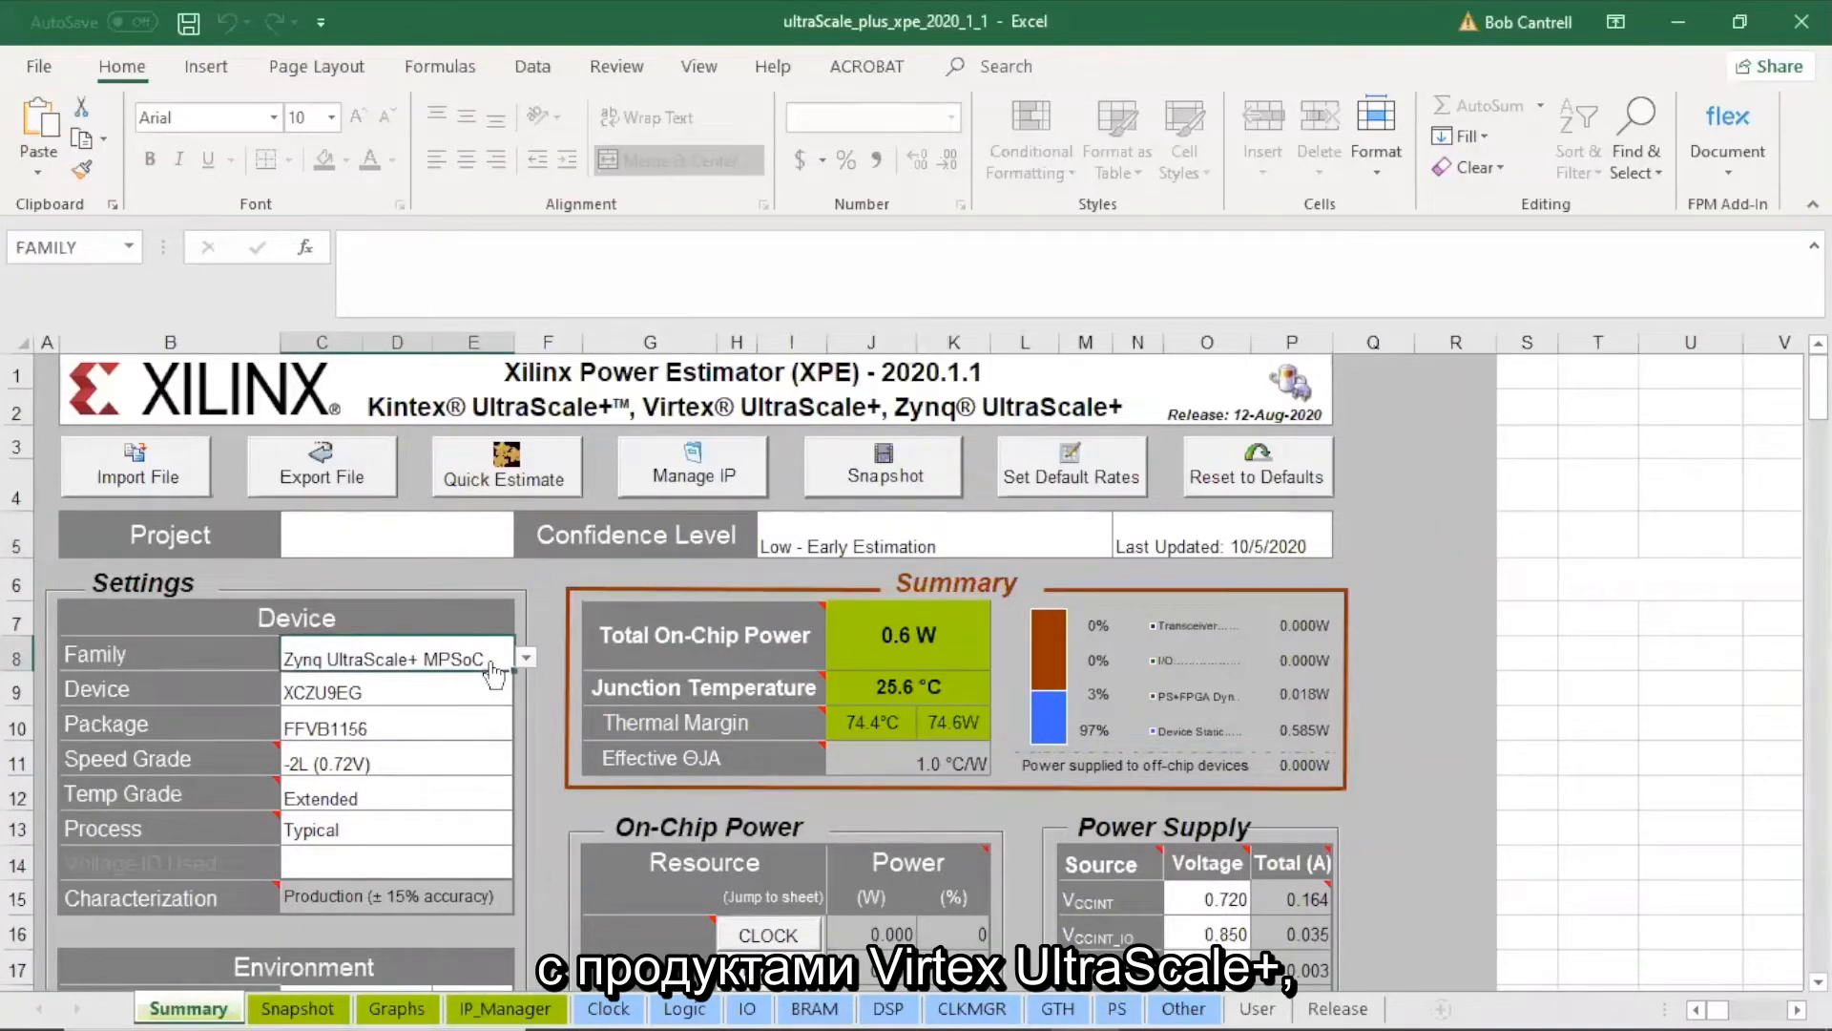
pyautogui.click(526, 658)
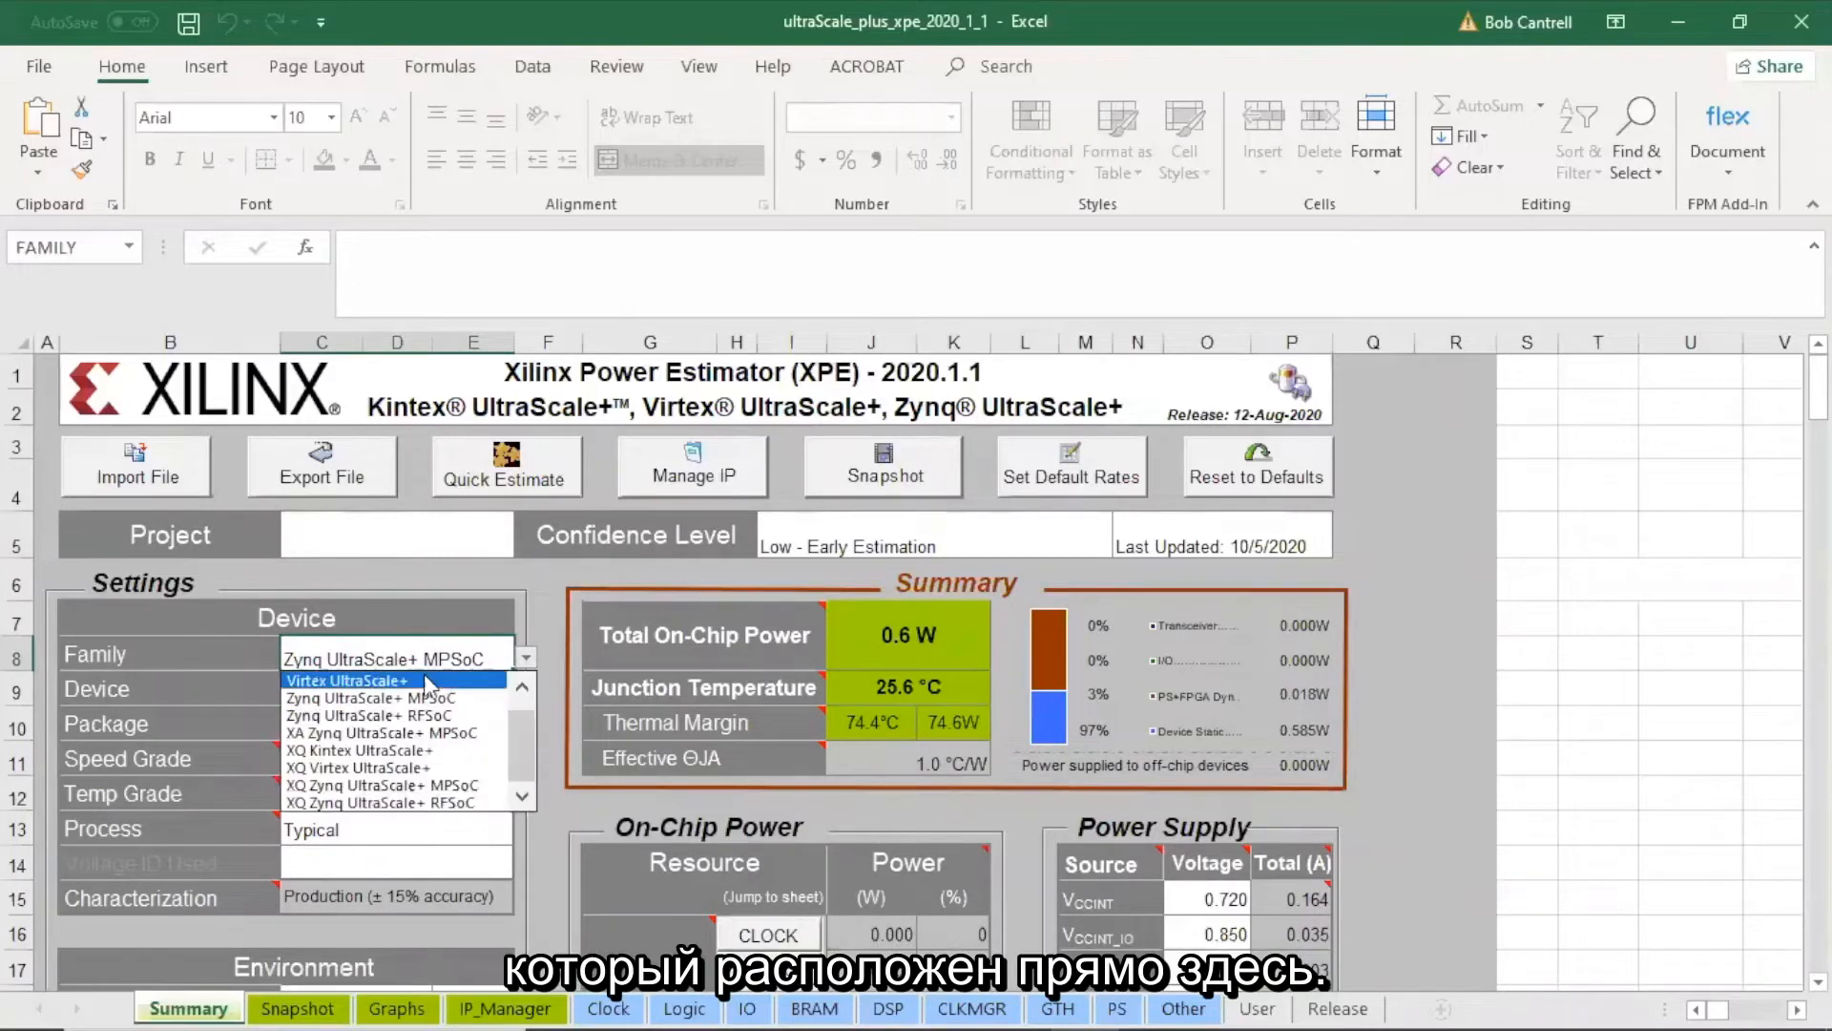
pyautogui.click(405, 681)
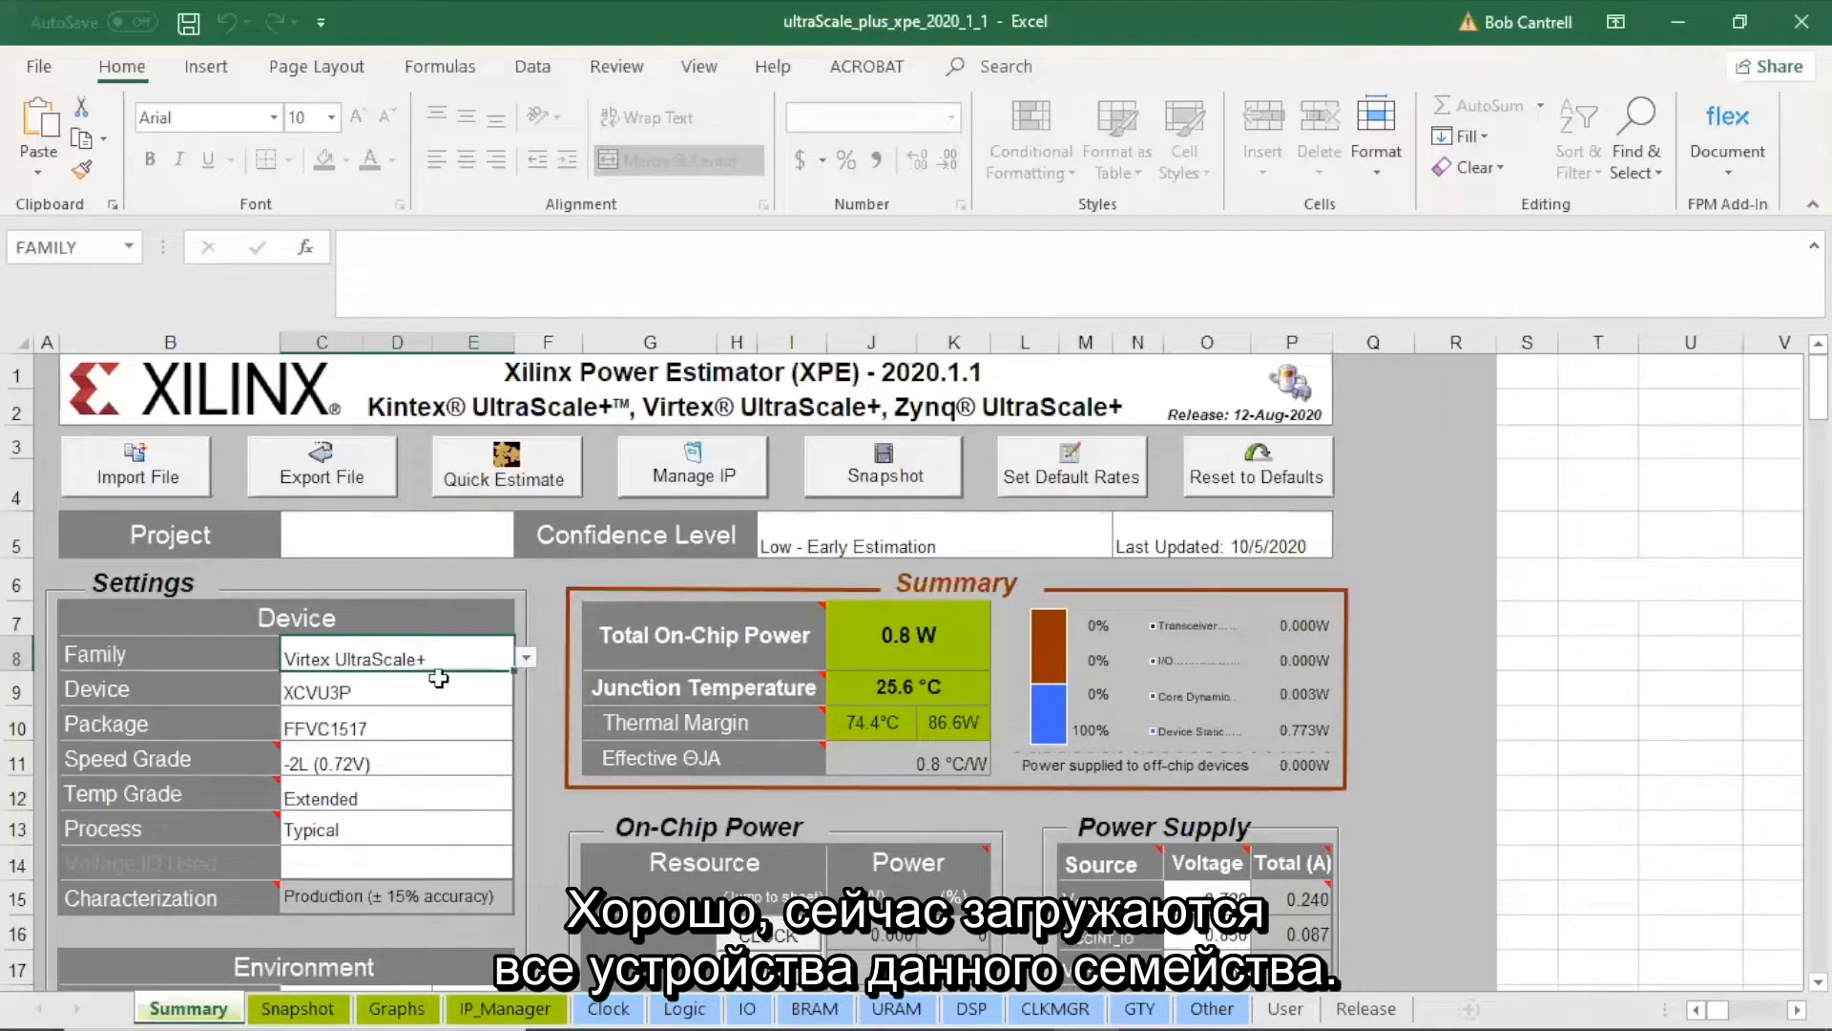
pyautogui.click(503, 702)
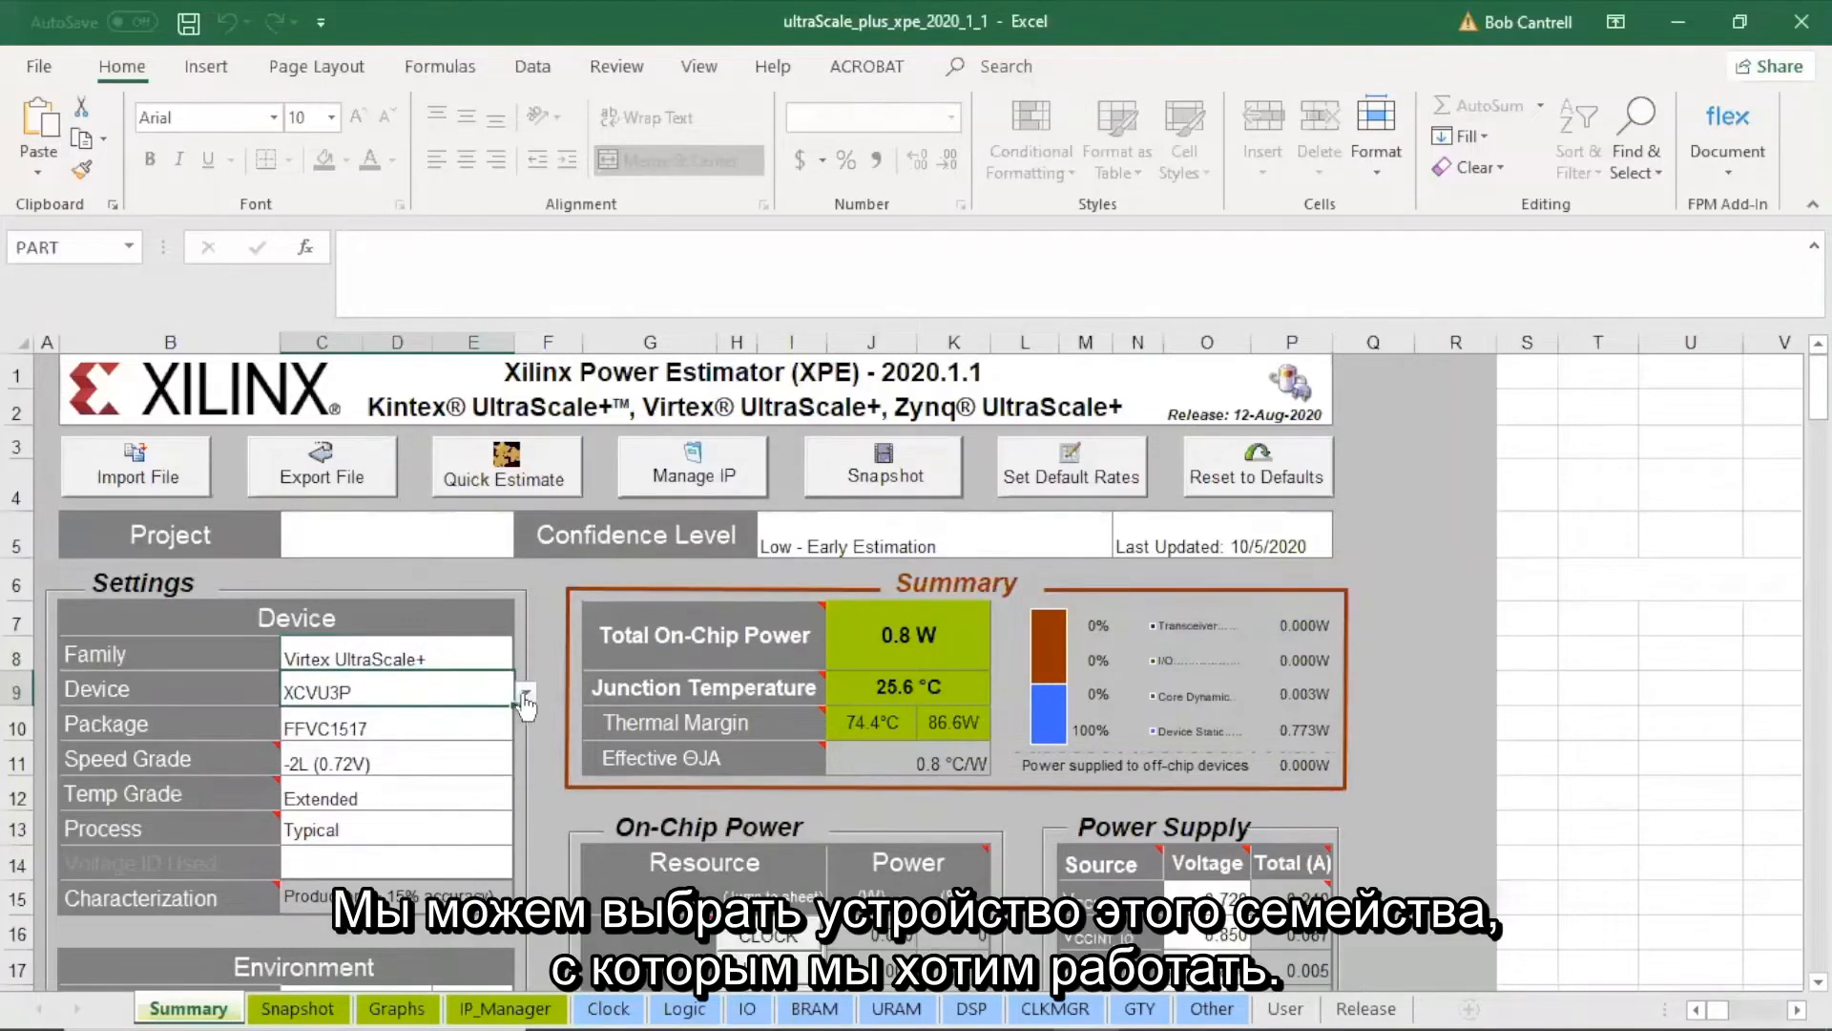
pyautogui.click(526, 692)
pyautogui.moveTo(526, 754); pyautogui.dragTo(515, 801)
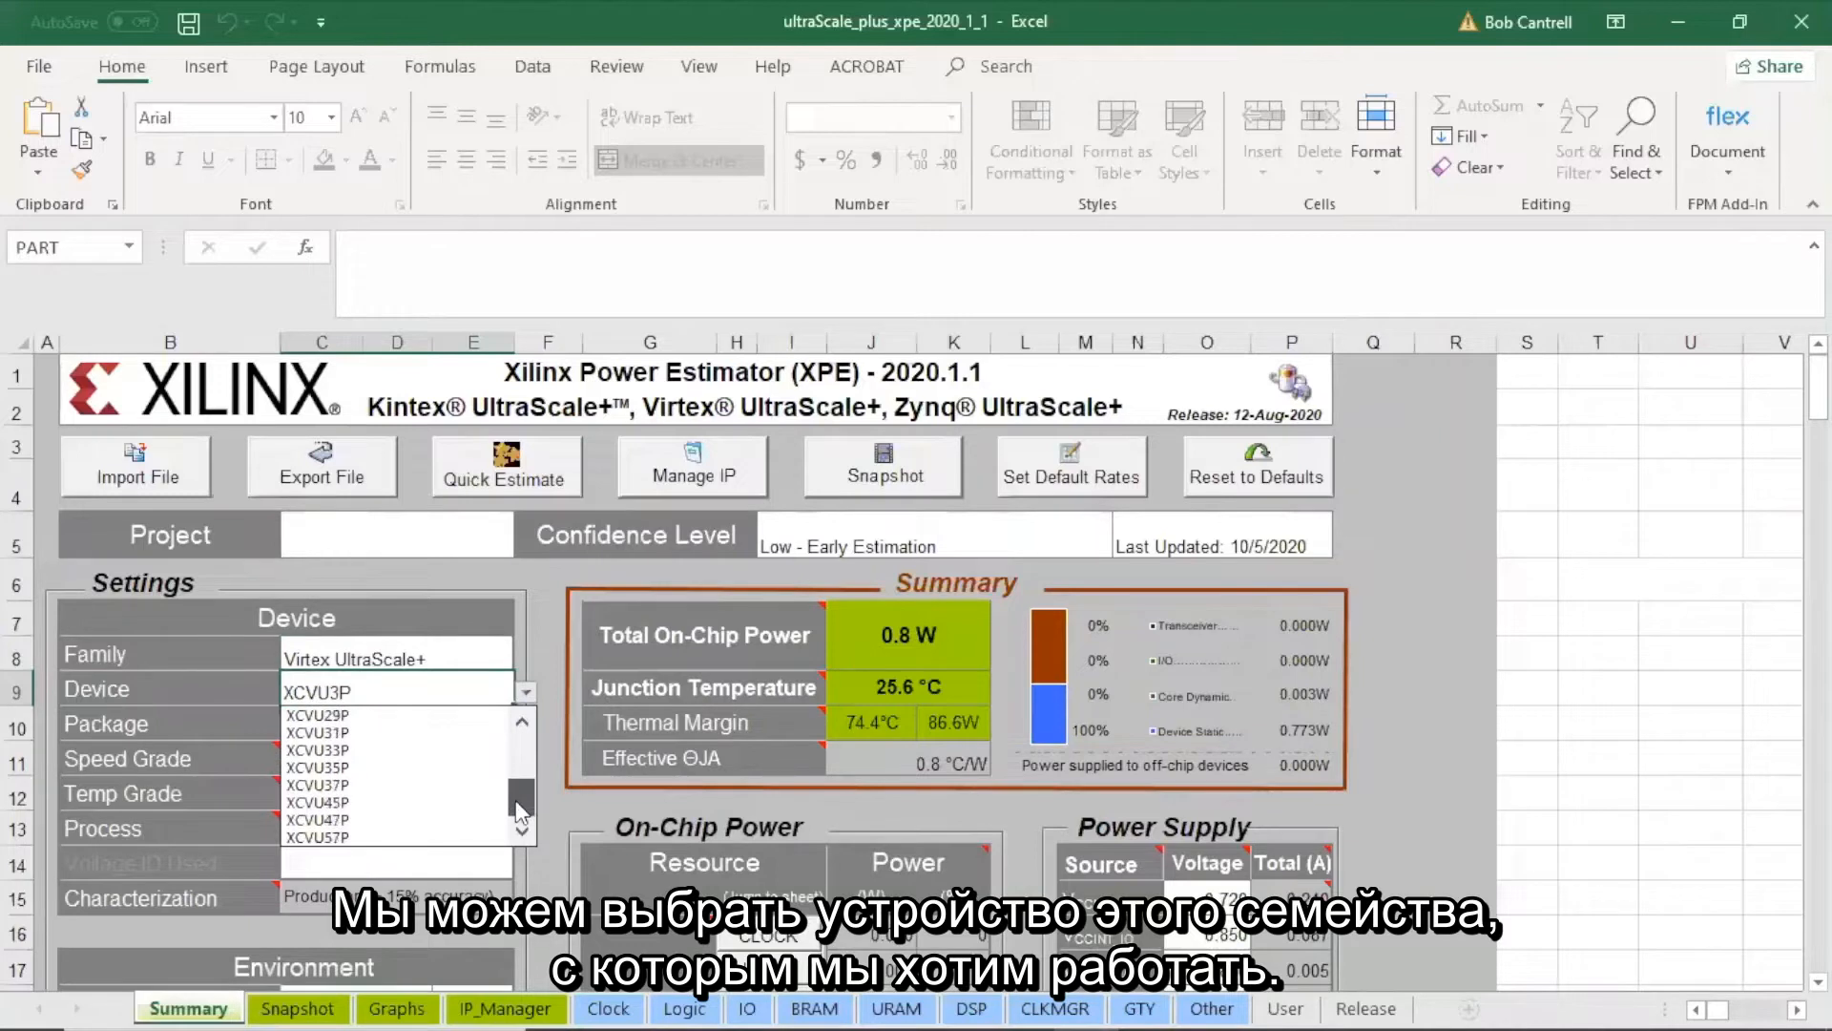
pyautogui.click(324, 785)
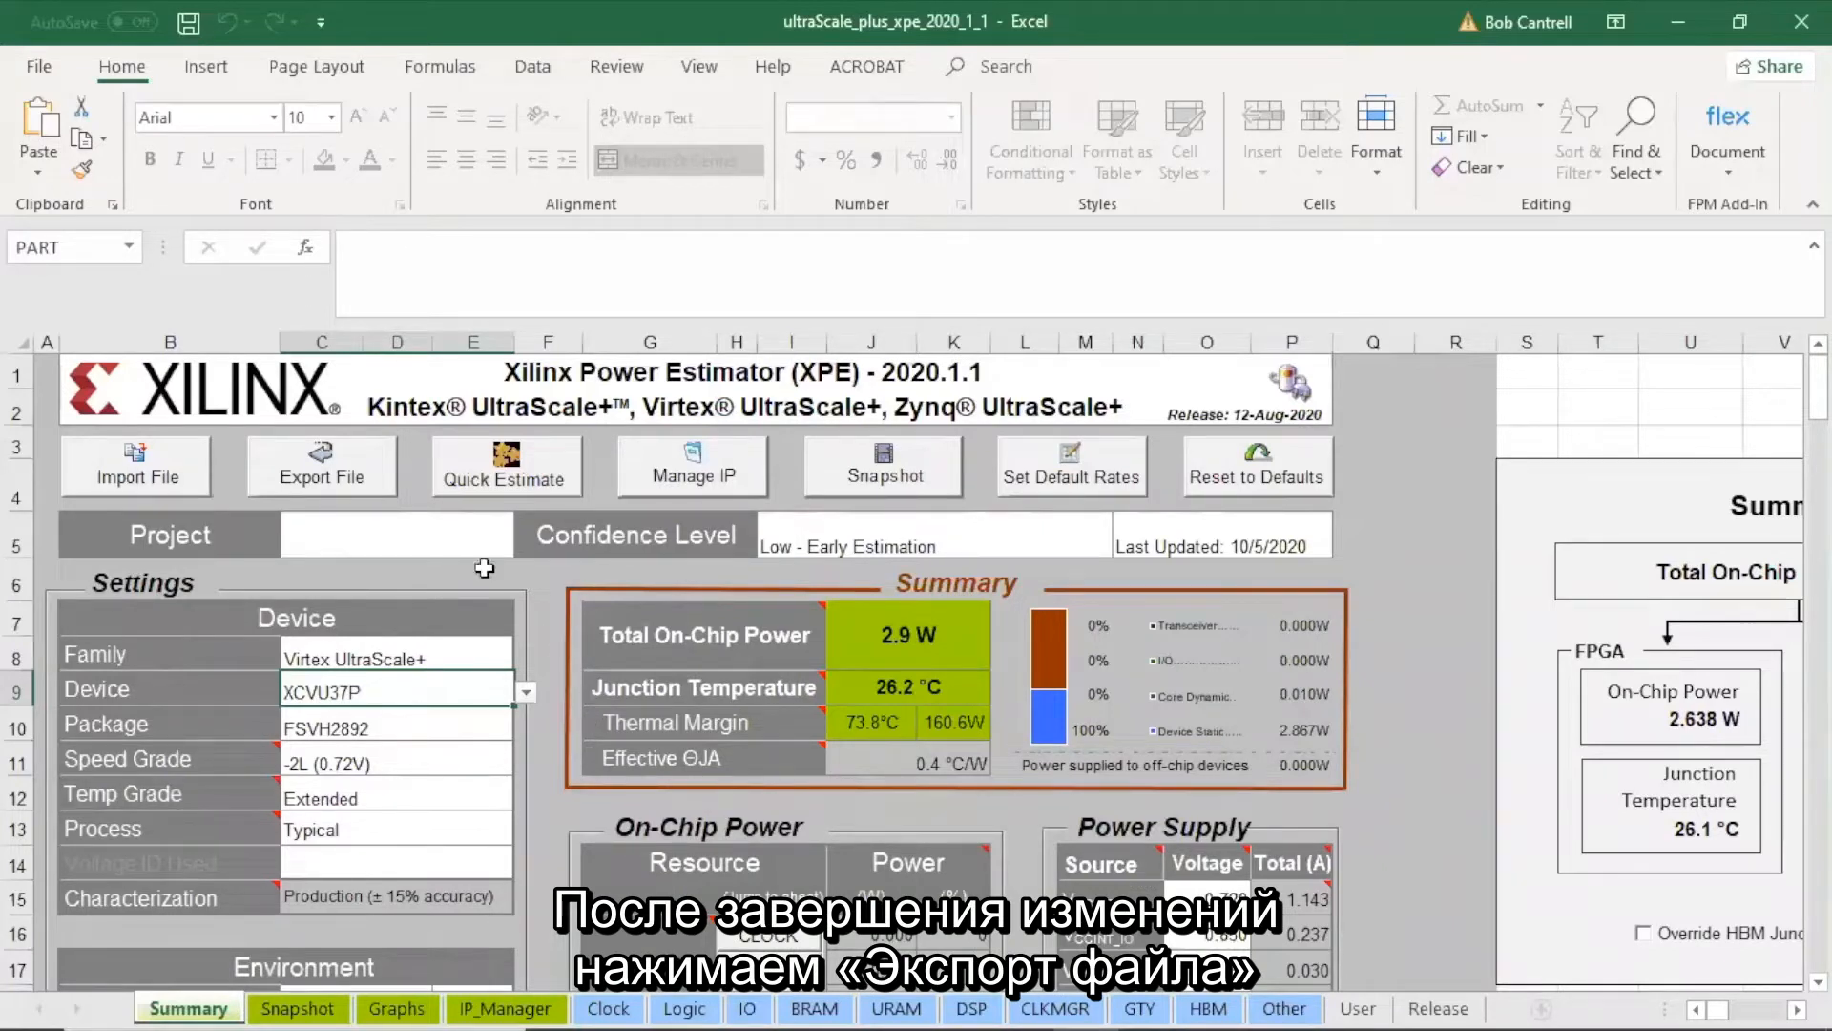
pyautogui.click(339, 482)
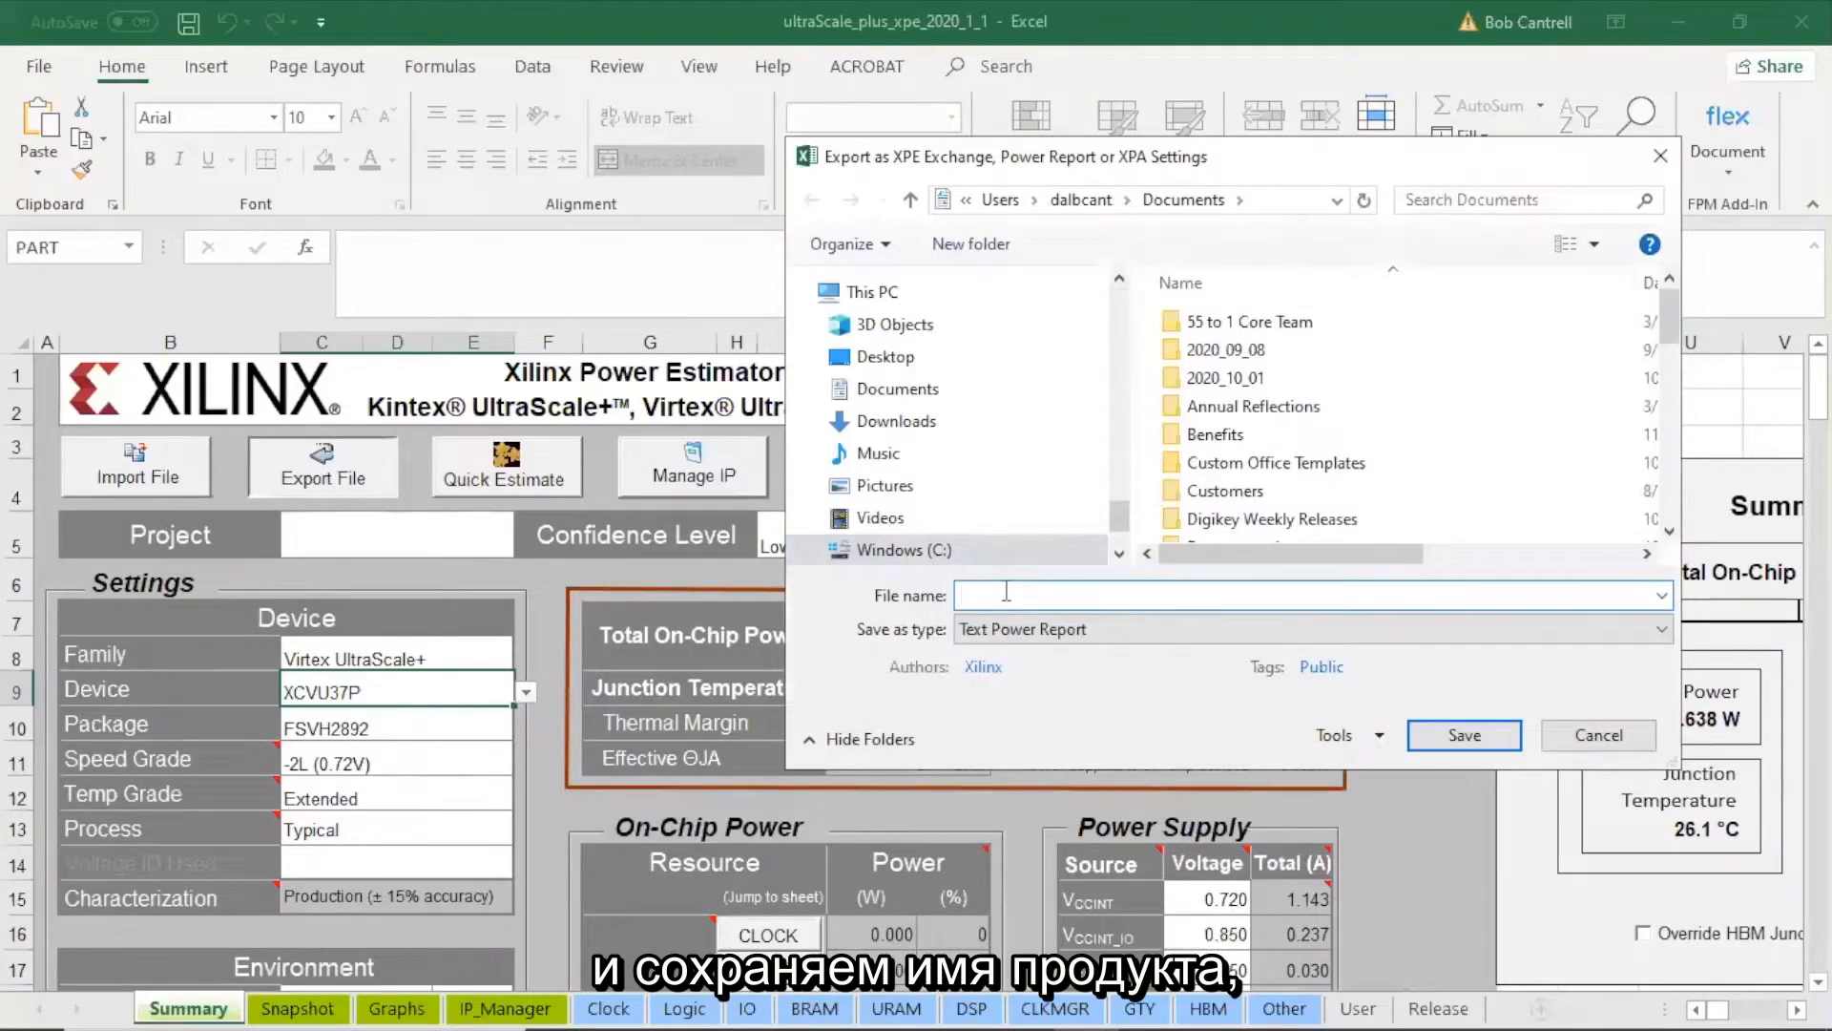
pyautogui.click(1661, 630)
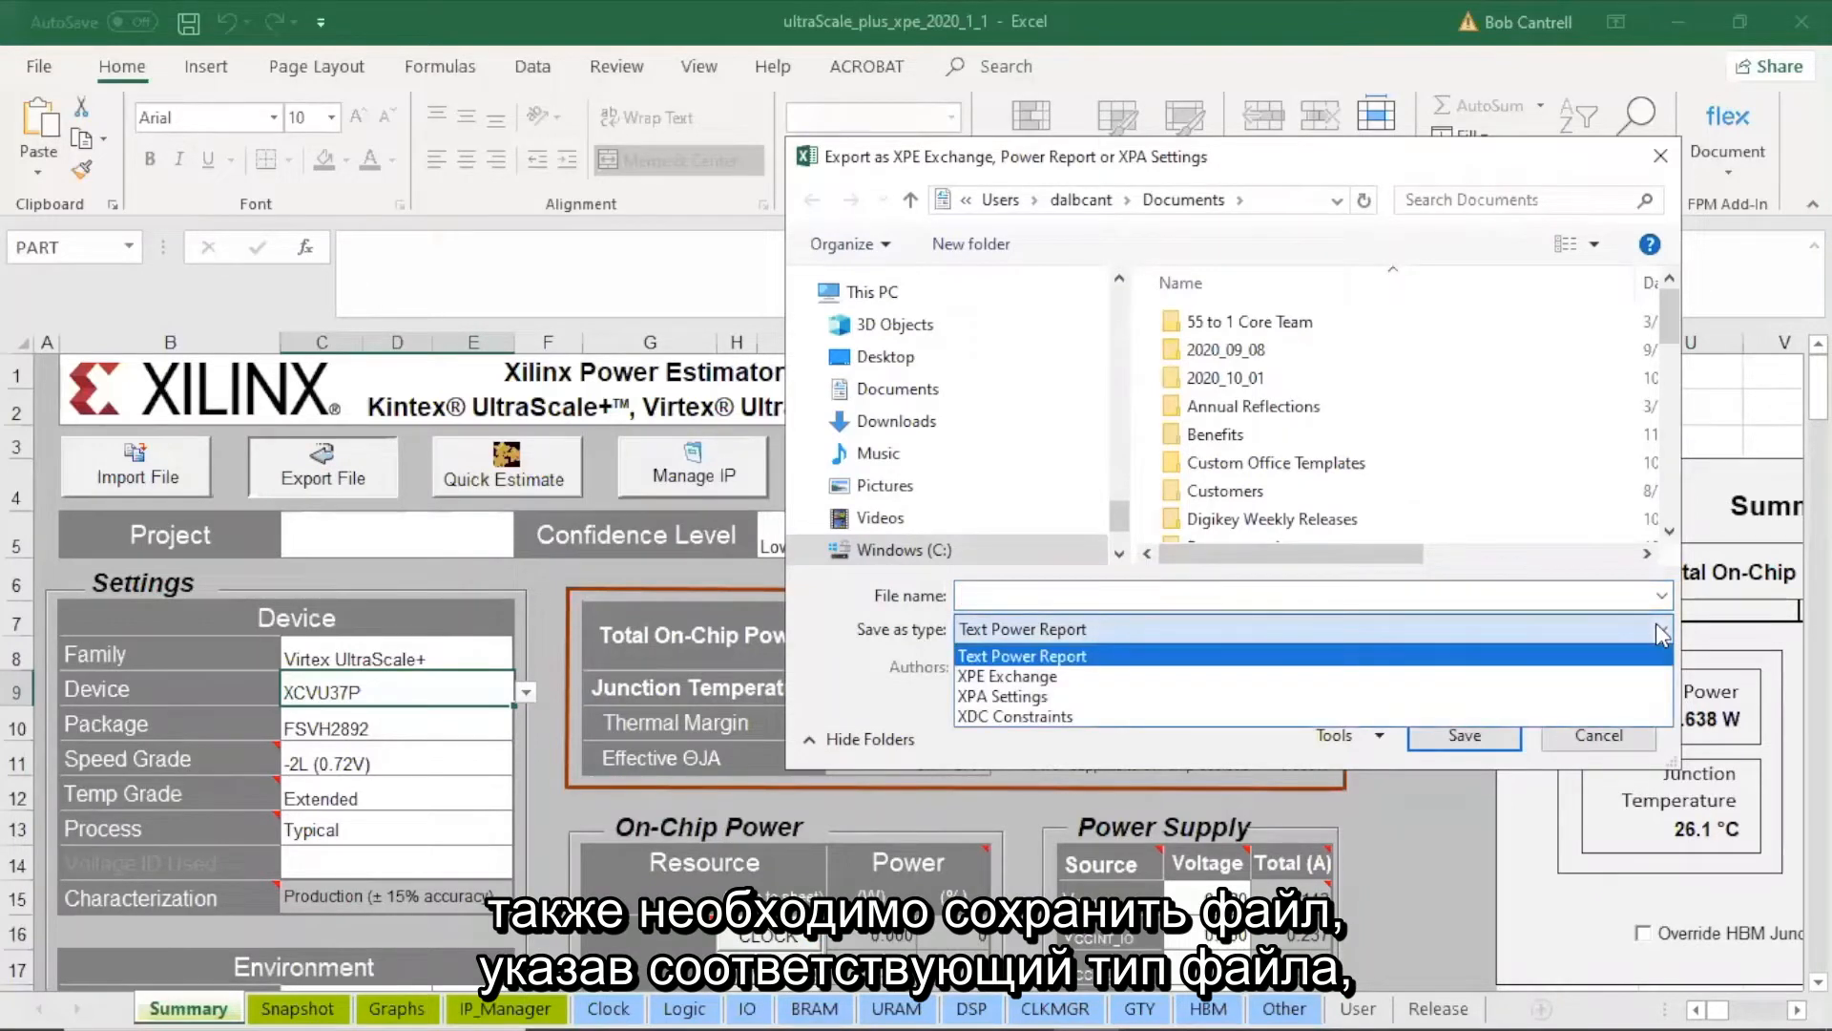
pyautogui.click(1037, 677)
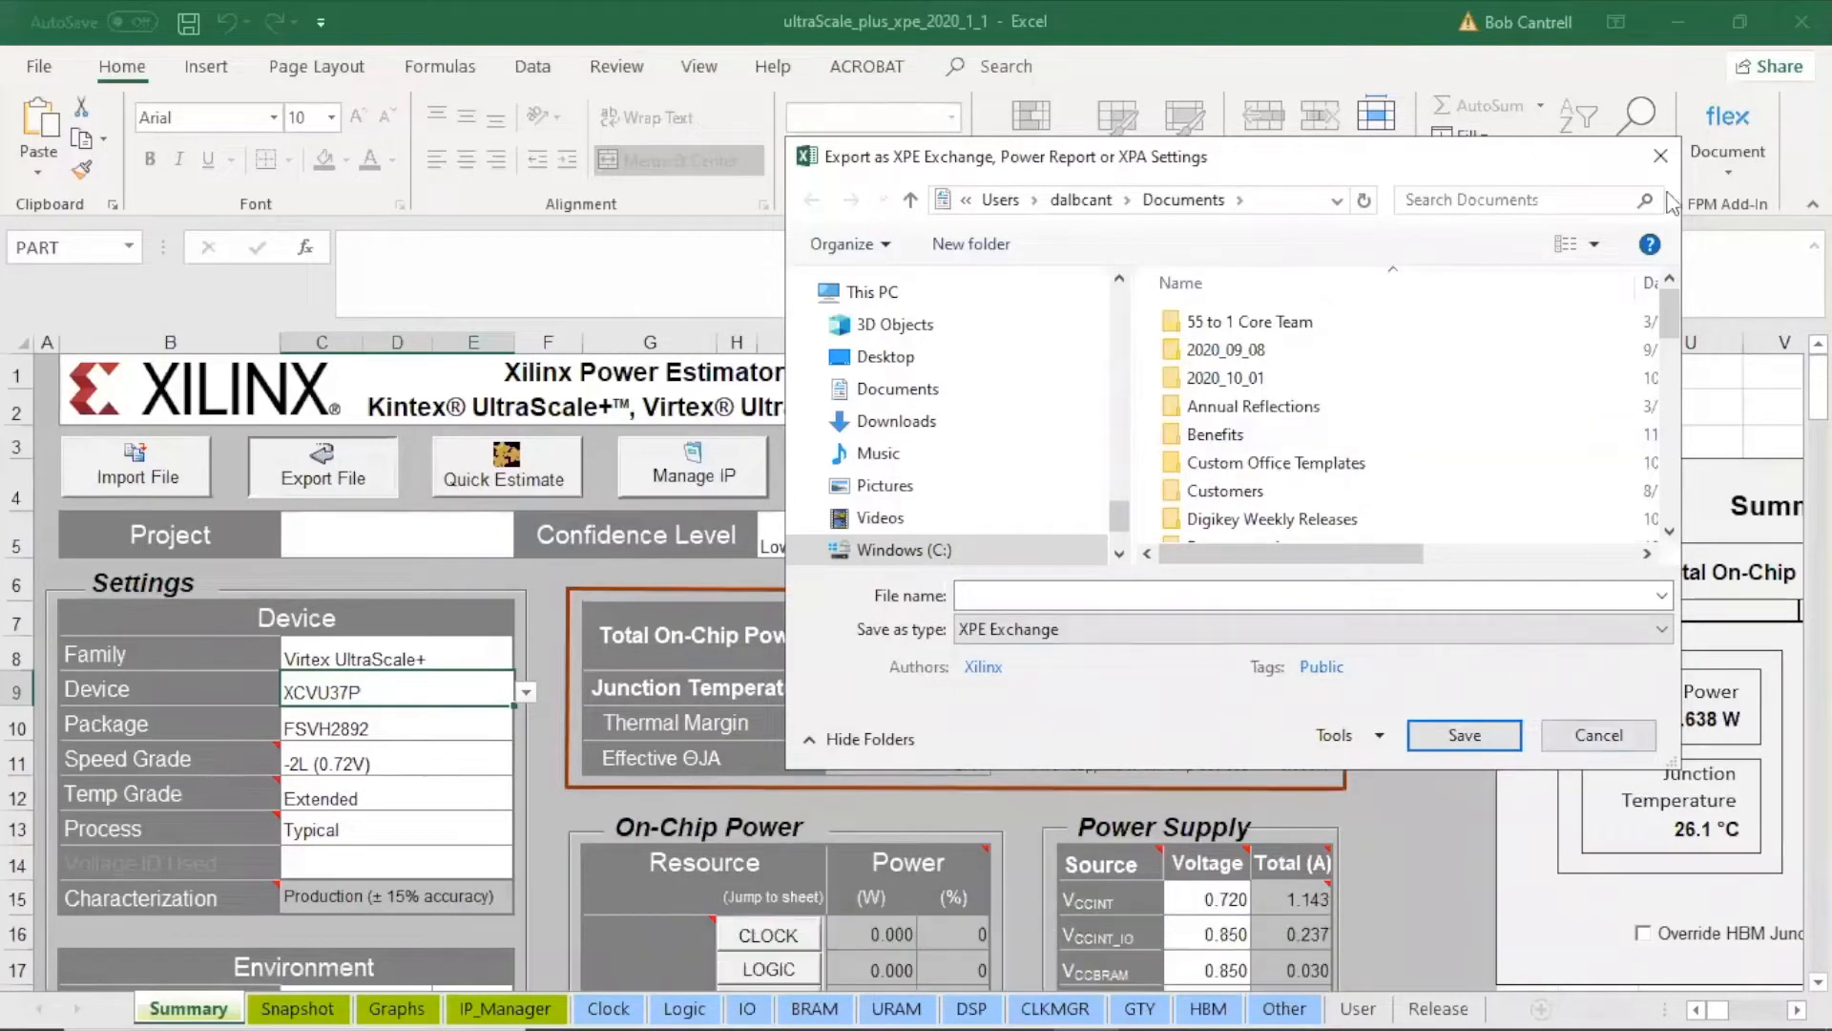
pyautogui.click(1661, 155)
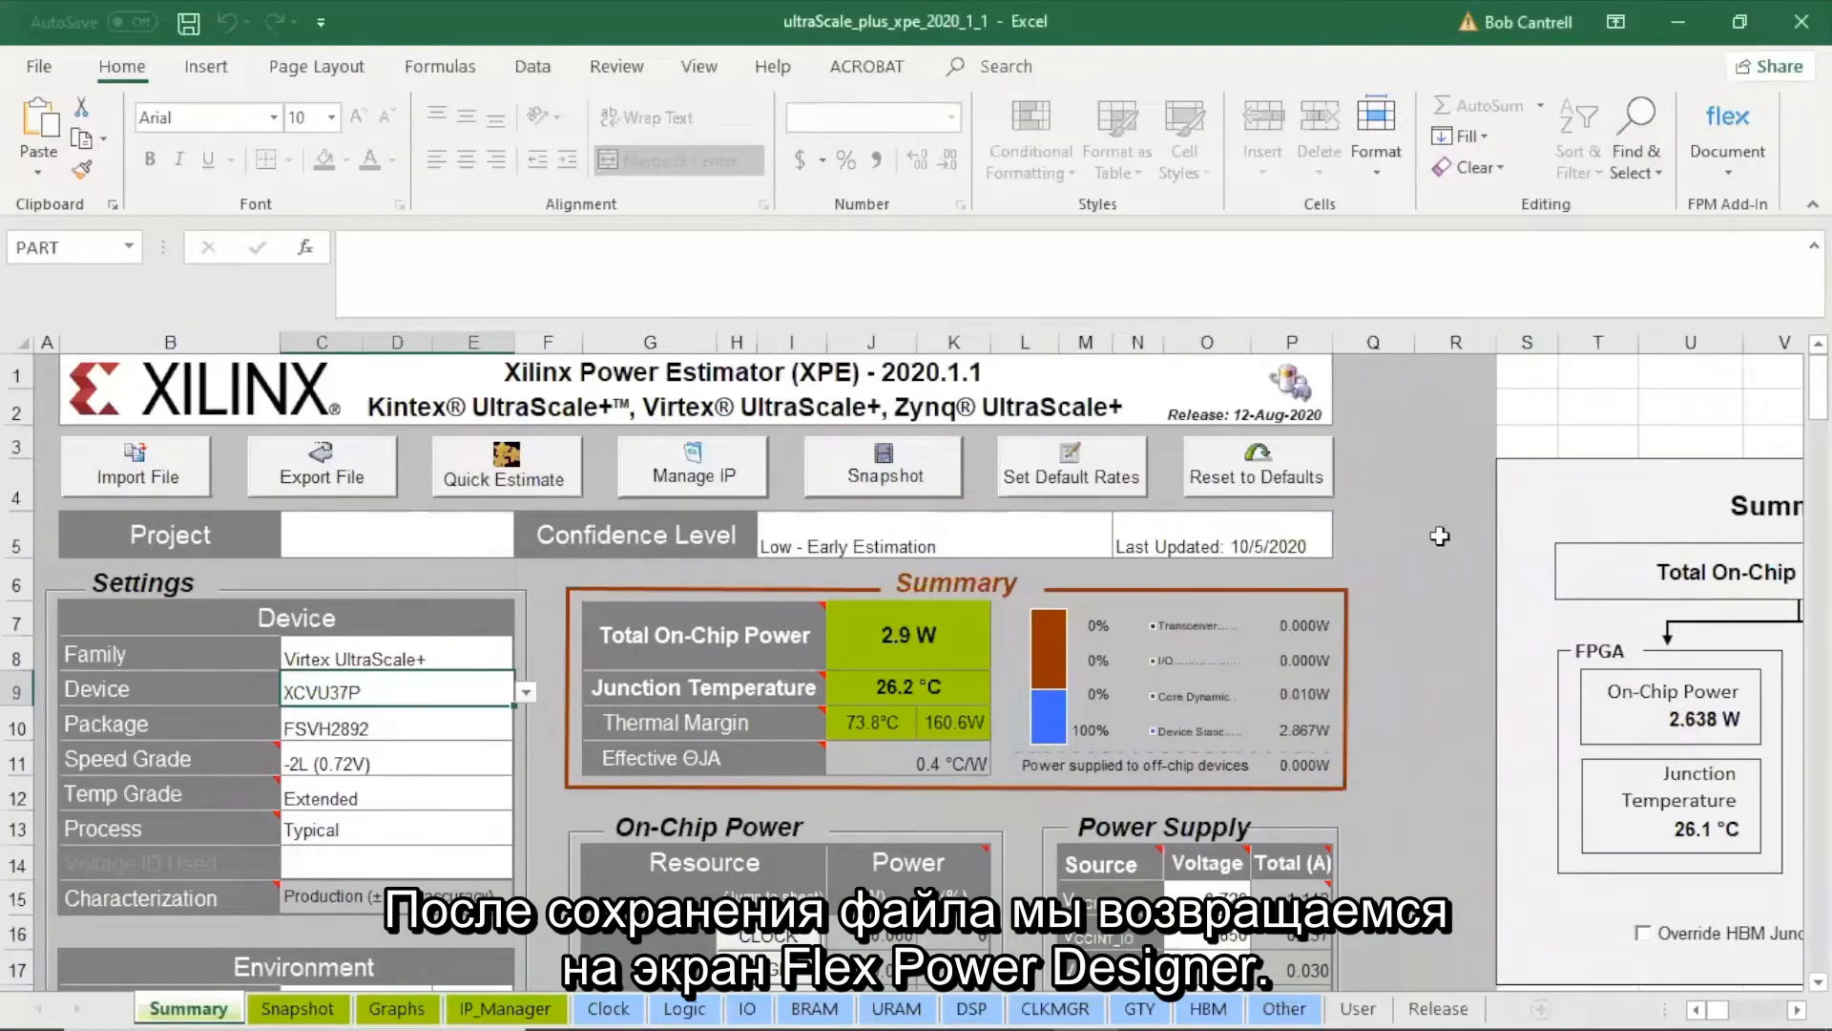
# Switch back to Flex Power Designer and start importing a load from XCVU37P.xpe in the Xilinx Files folder.
pyautogui.hotkey('alt', 'Tab')
pyautogui.hotkey('alt', 'Tab')
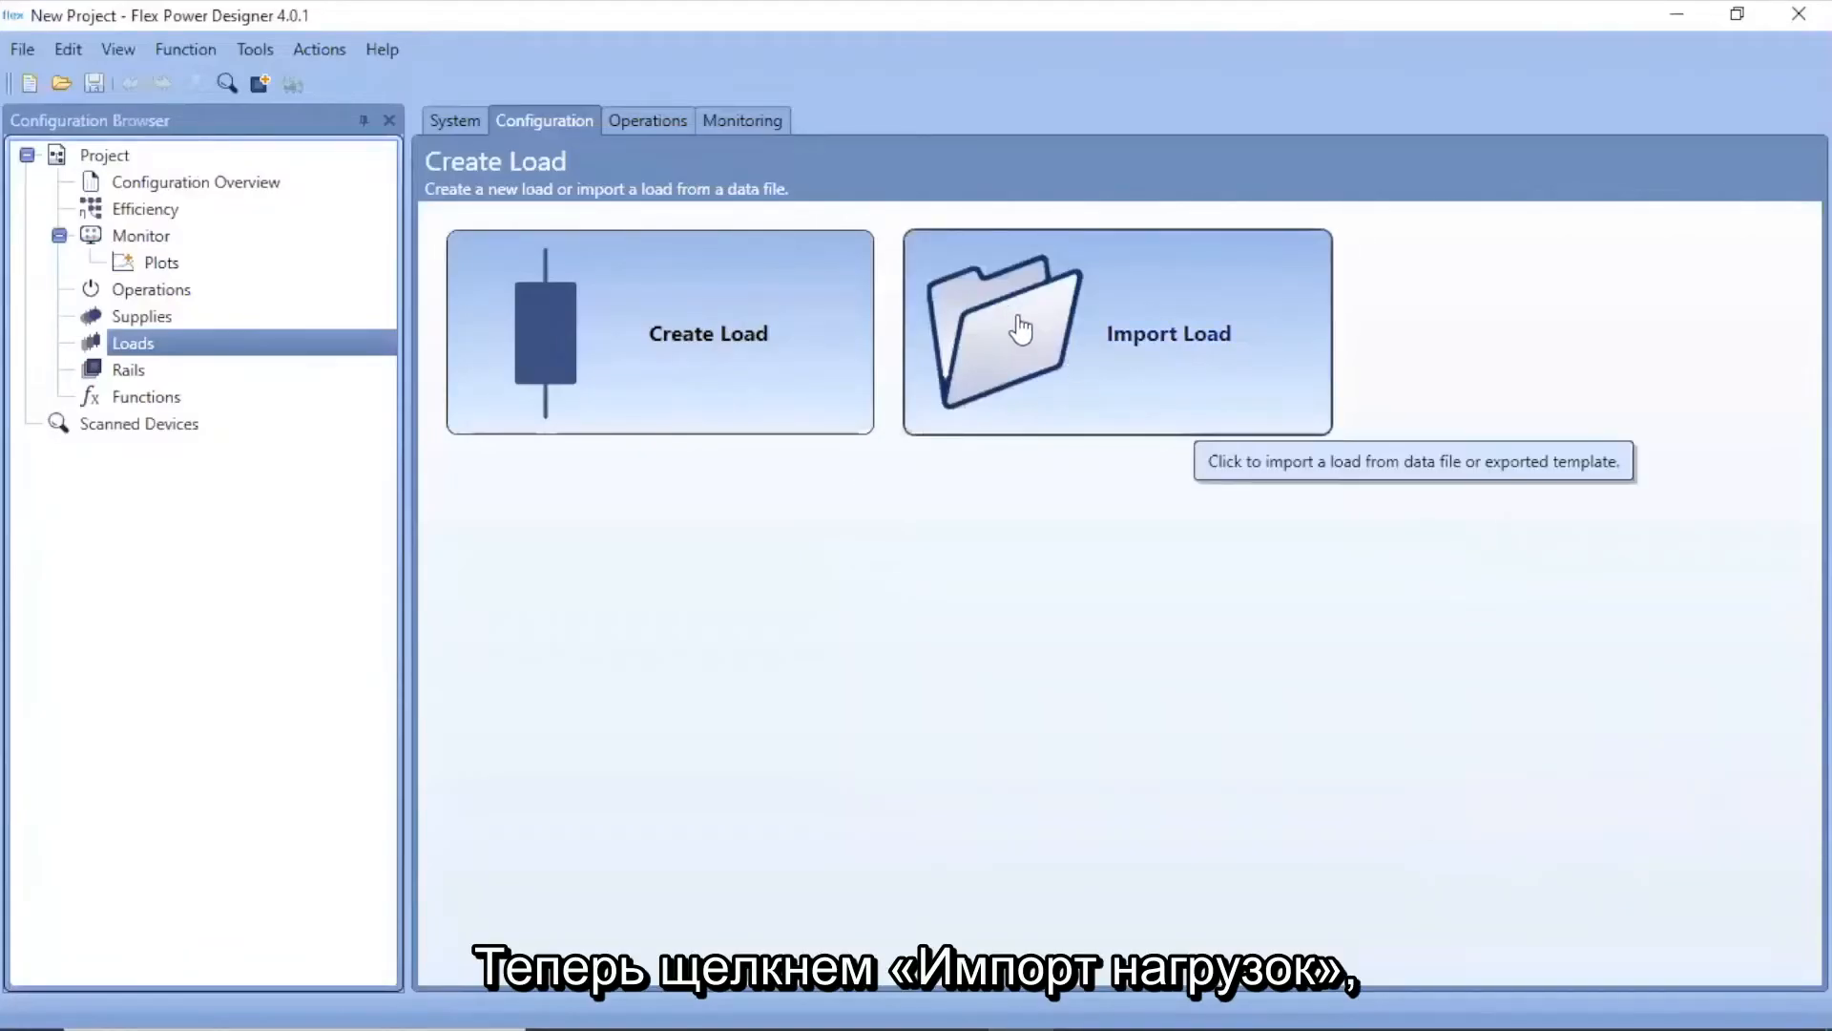
pyautogui.click(1021, 329)
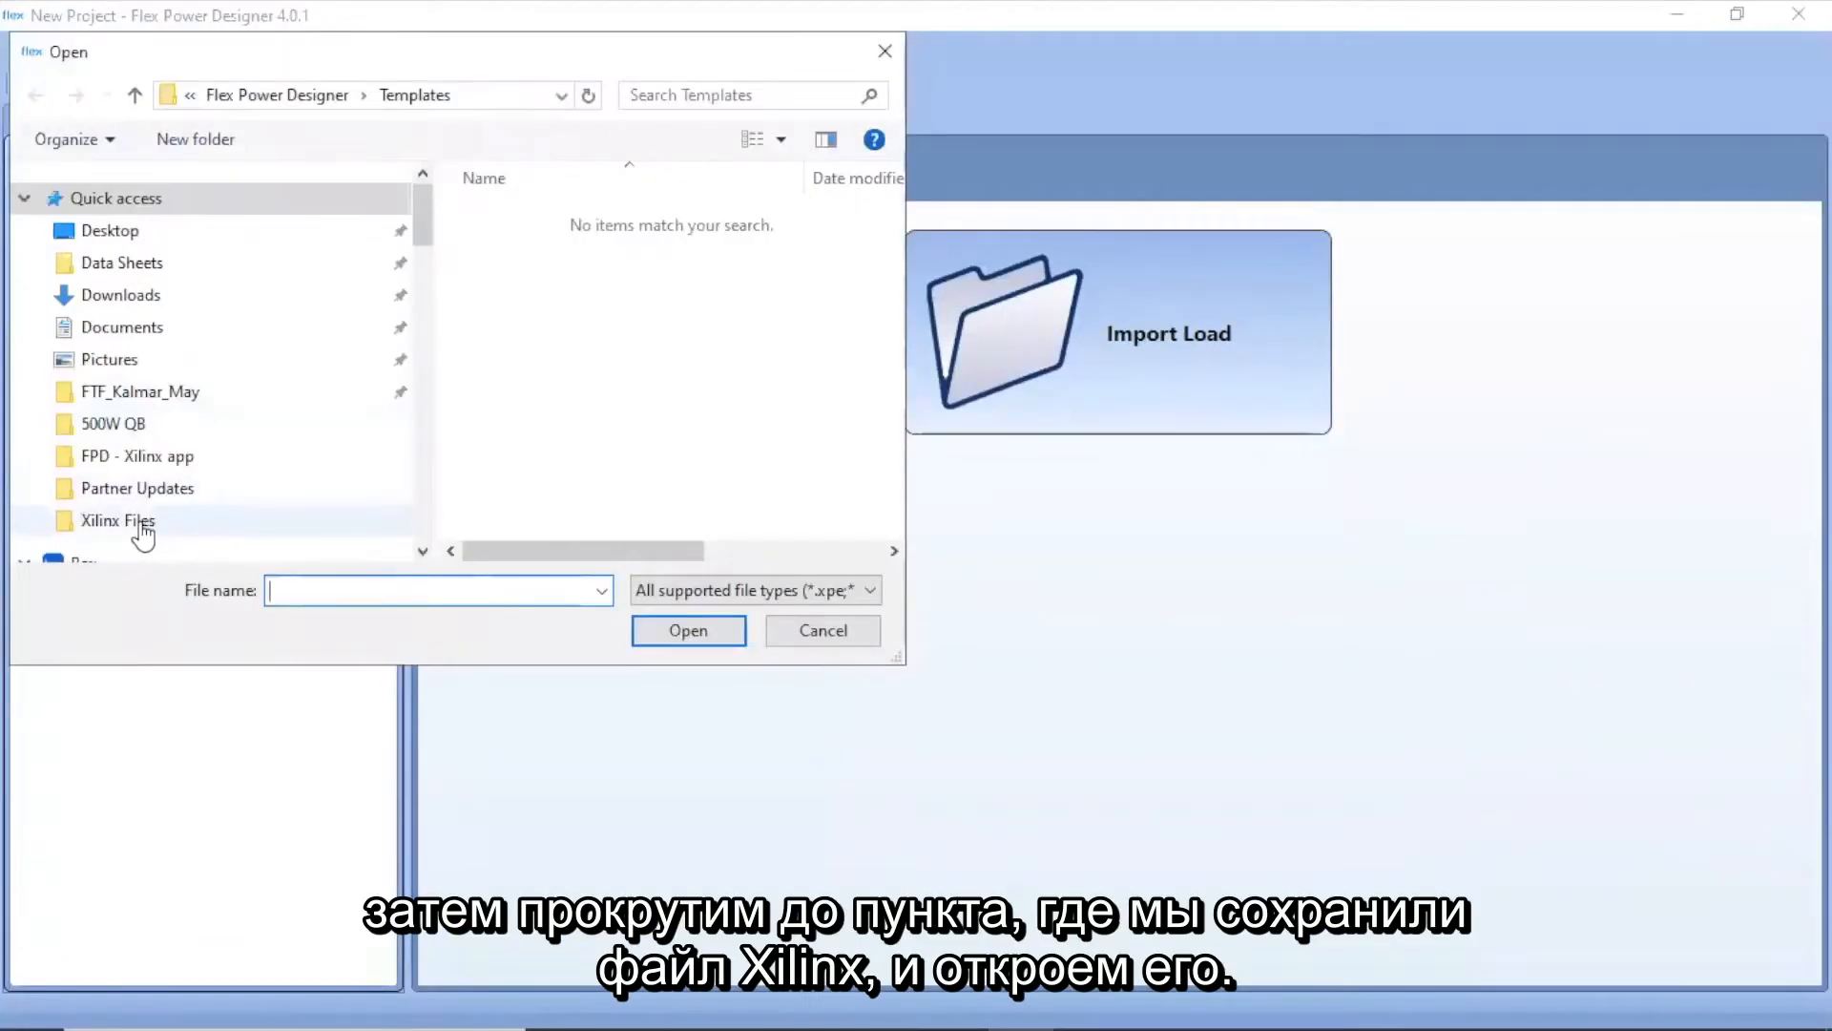
pyautogui.click(143, 522)
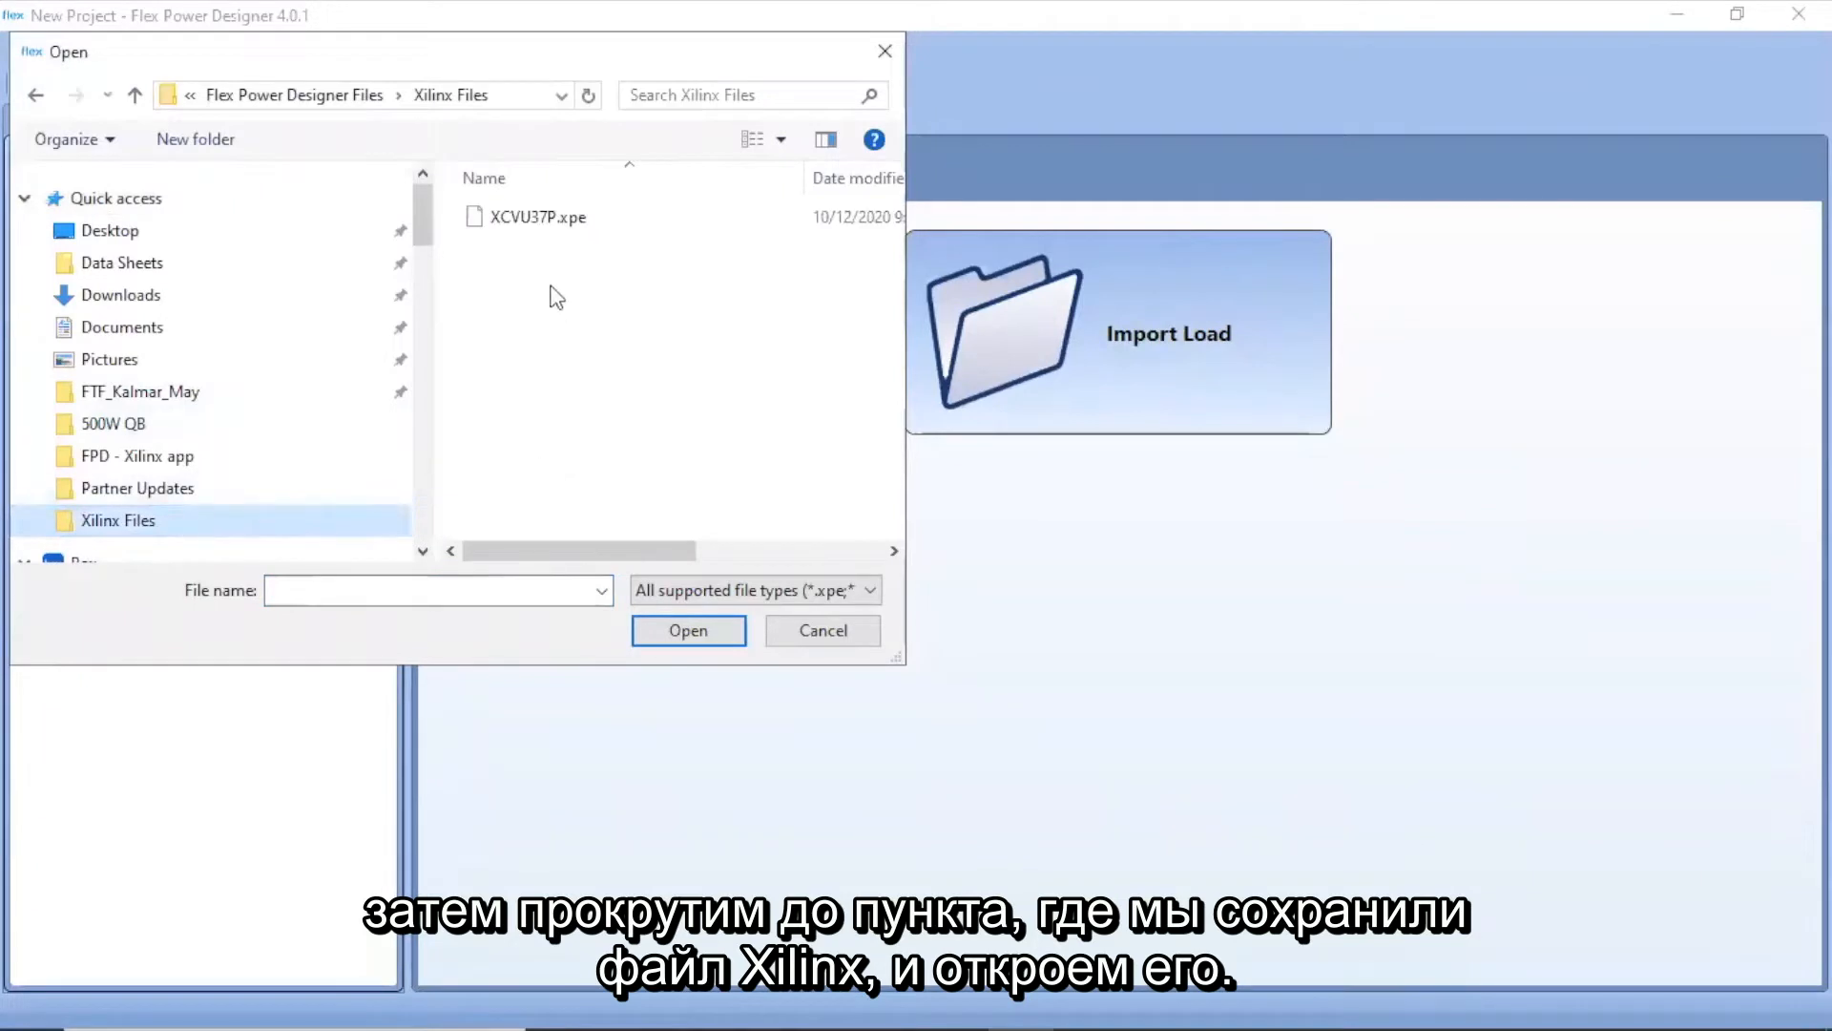
pyautogui.doubleClick(542, 217)
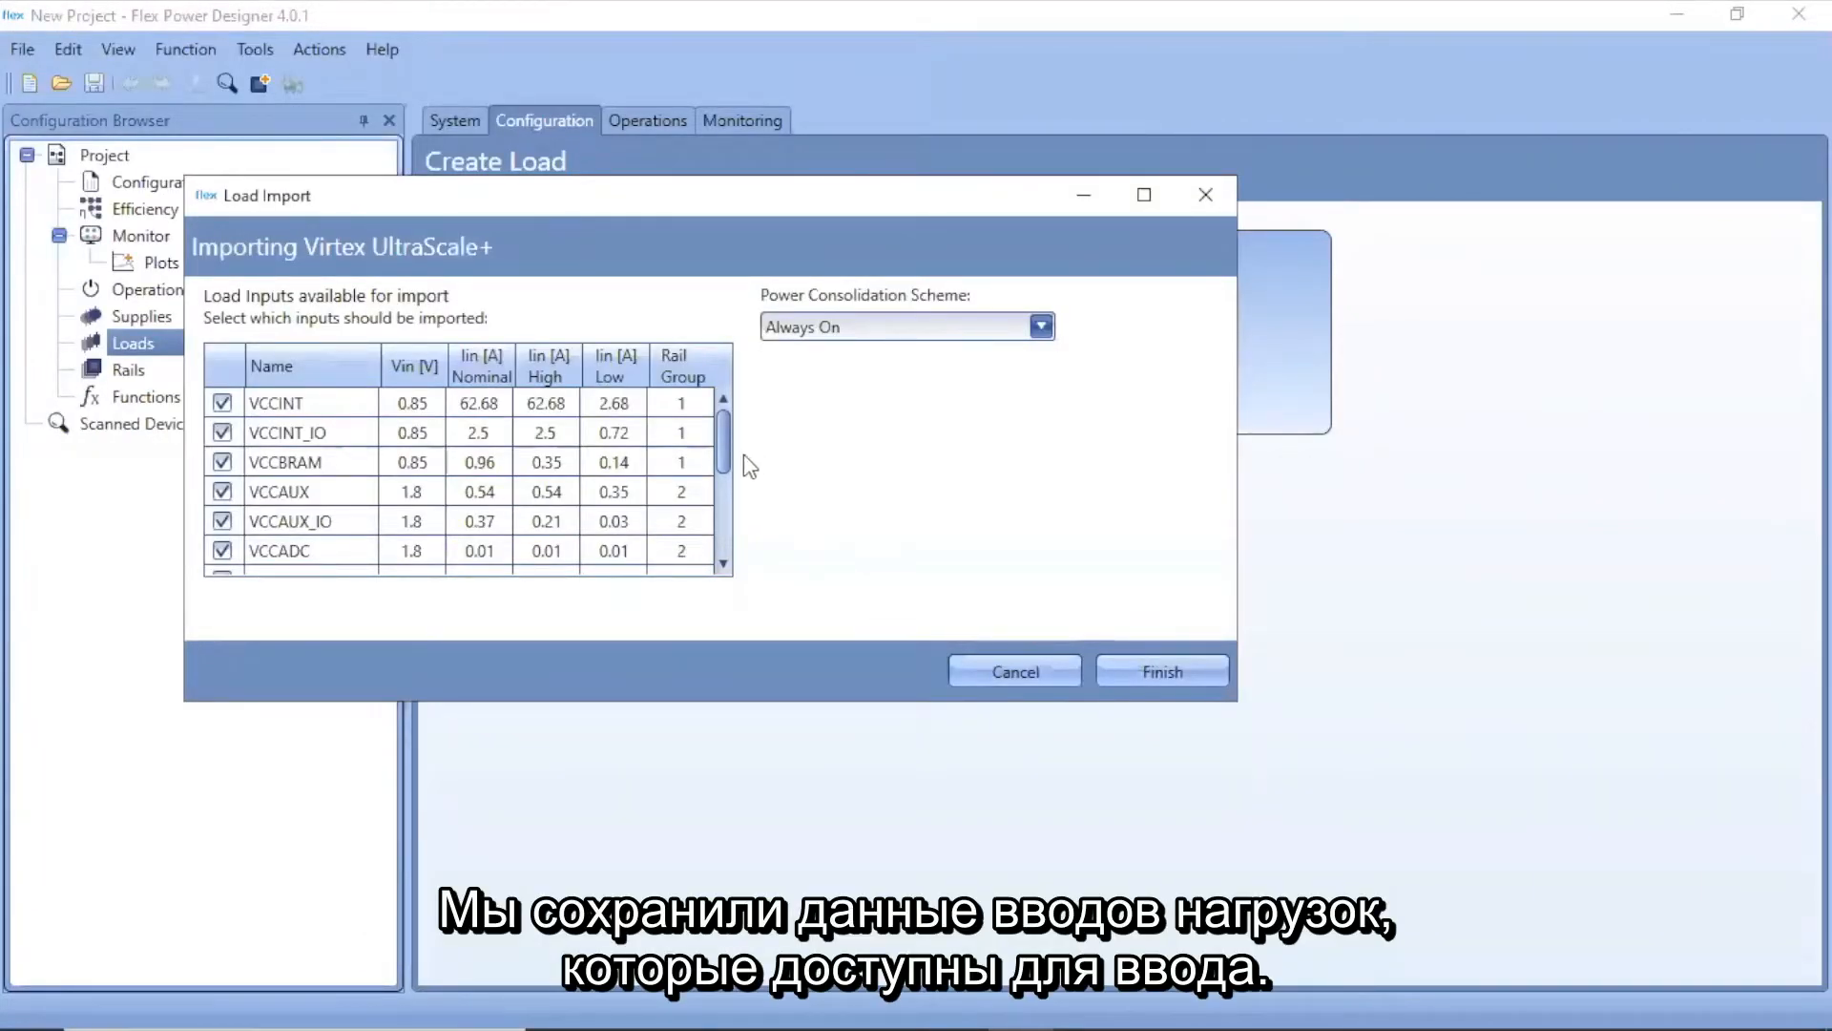
# Review the available load inputs and finish the import with all of them selected under the Always On scheme.
pyautogui.moveTo(722, 439)
pyautogui.mouseDown()
pyautogui.moveTo(723, 475)
pyautogui.moveTo(722, 454)
pyautogui.mouseUp()
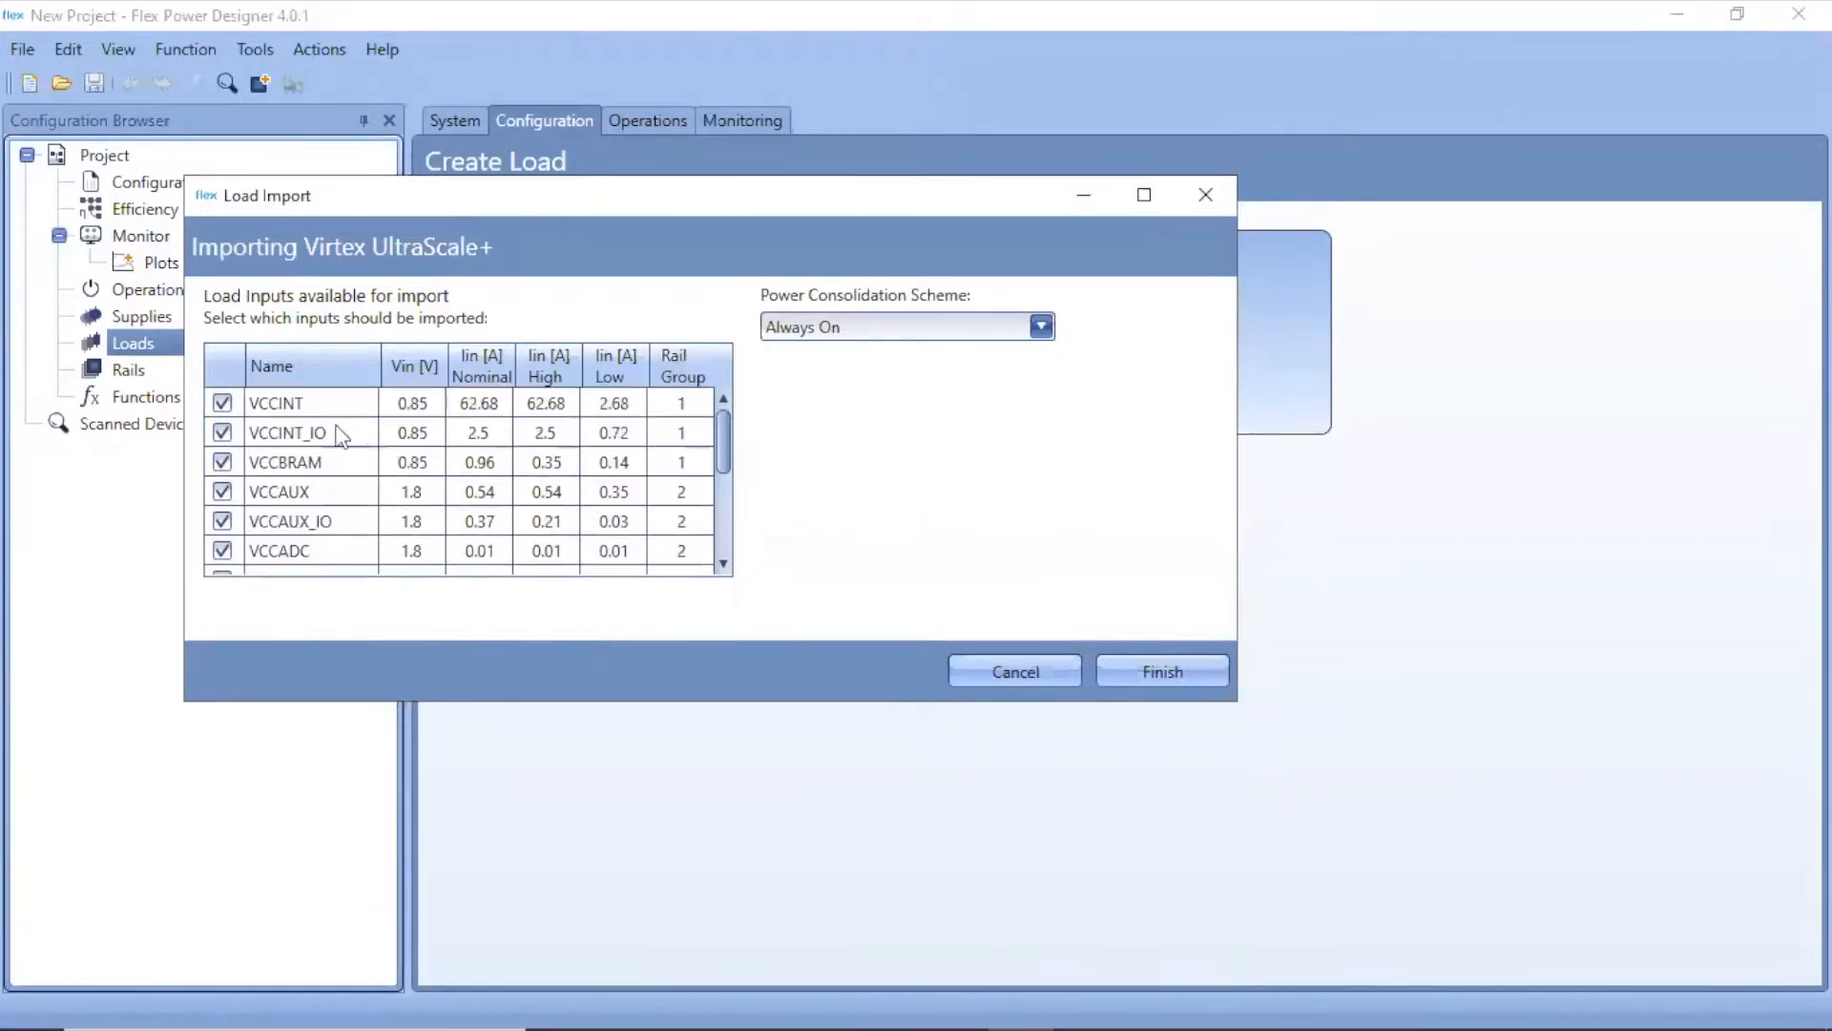
pyautogui.click(223, 492)
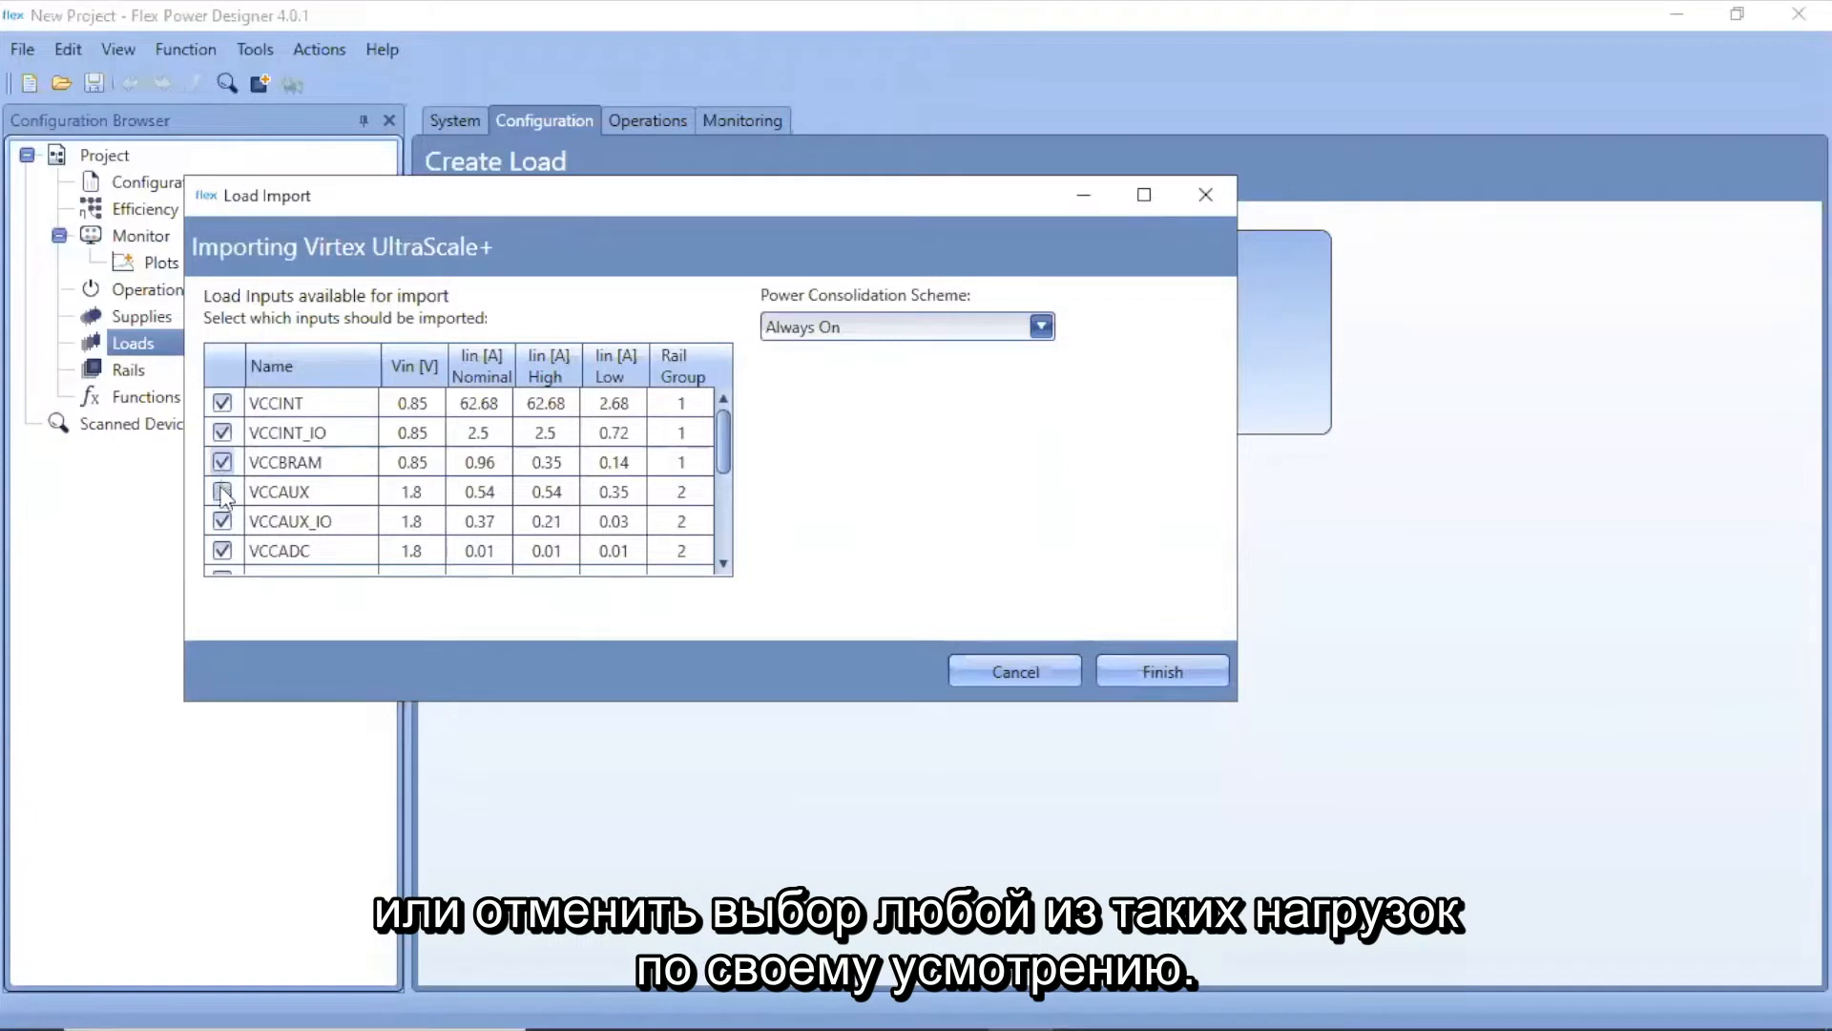
pyautogui.click(222, 491)
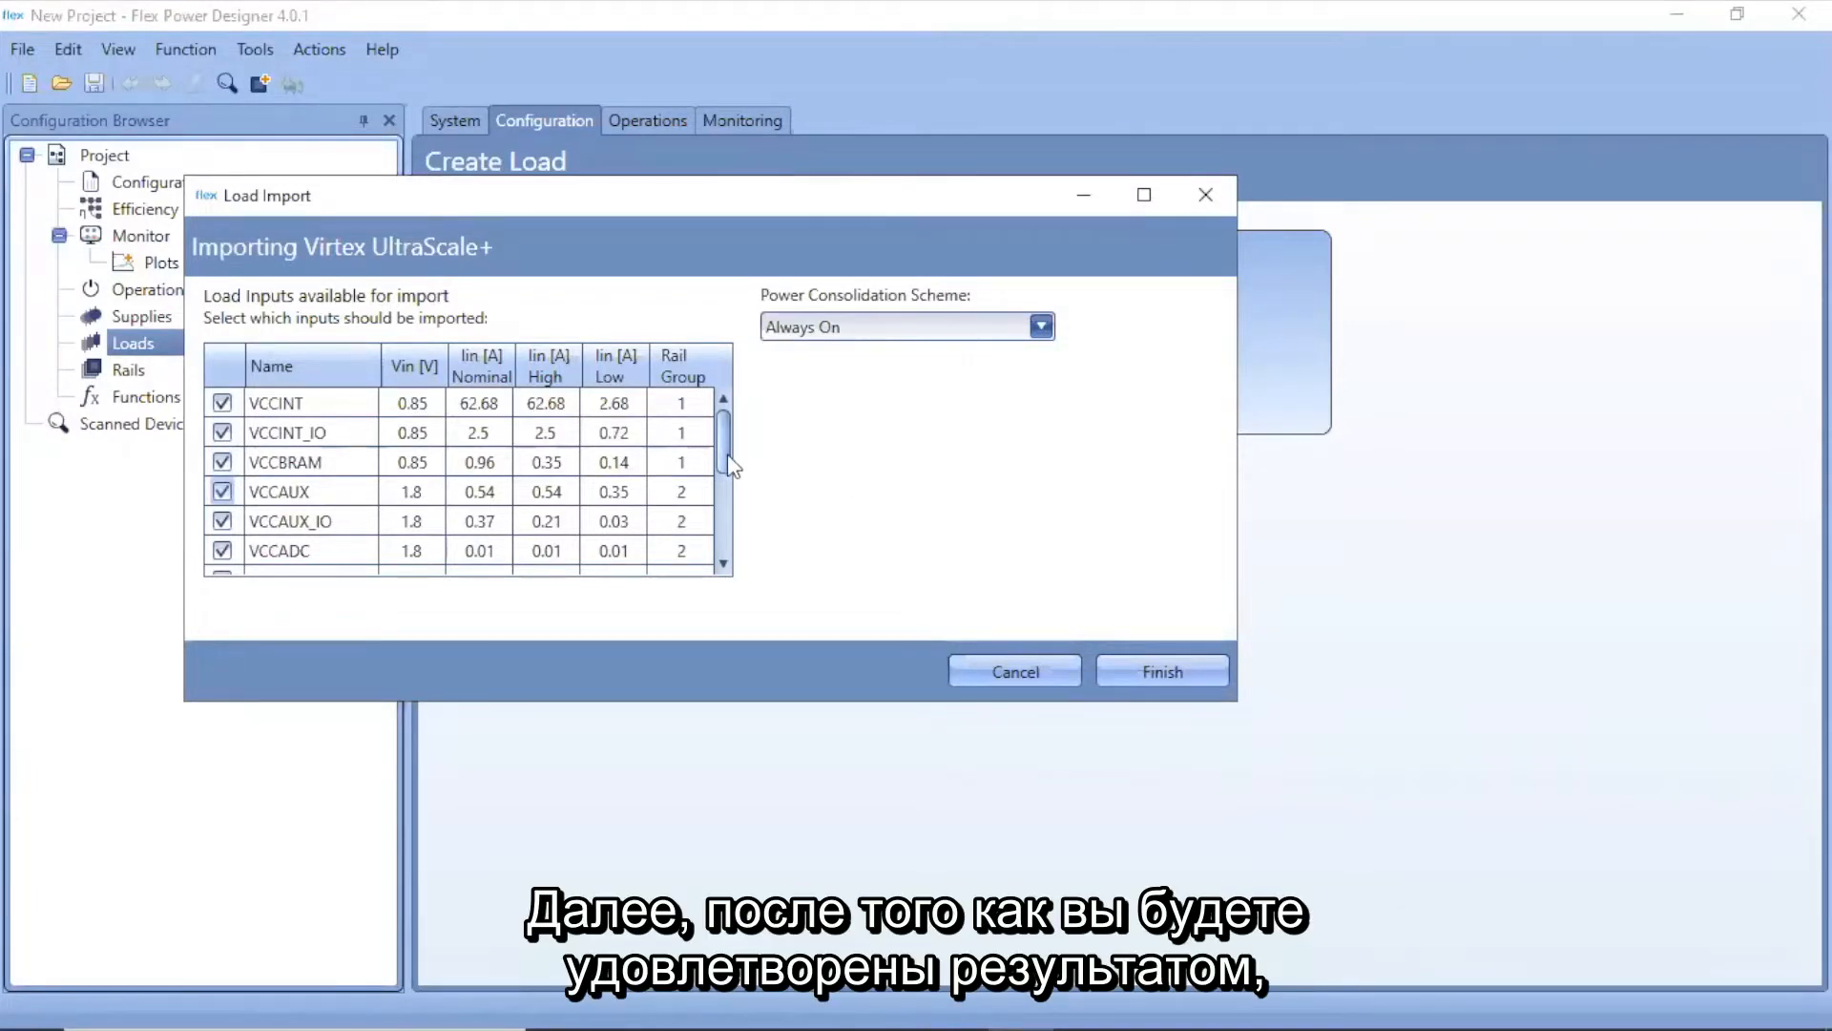
pyautogui.moveTo(727, 448)
pyautogui.mouseDown()
pyautogui.moveTo(730, 531)
pyautogui.moveTo(734, 434)
pyautogui.mouseUp()
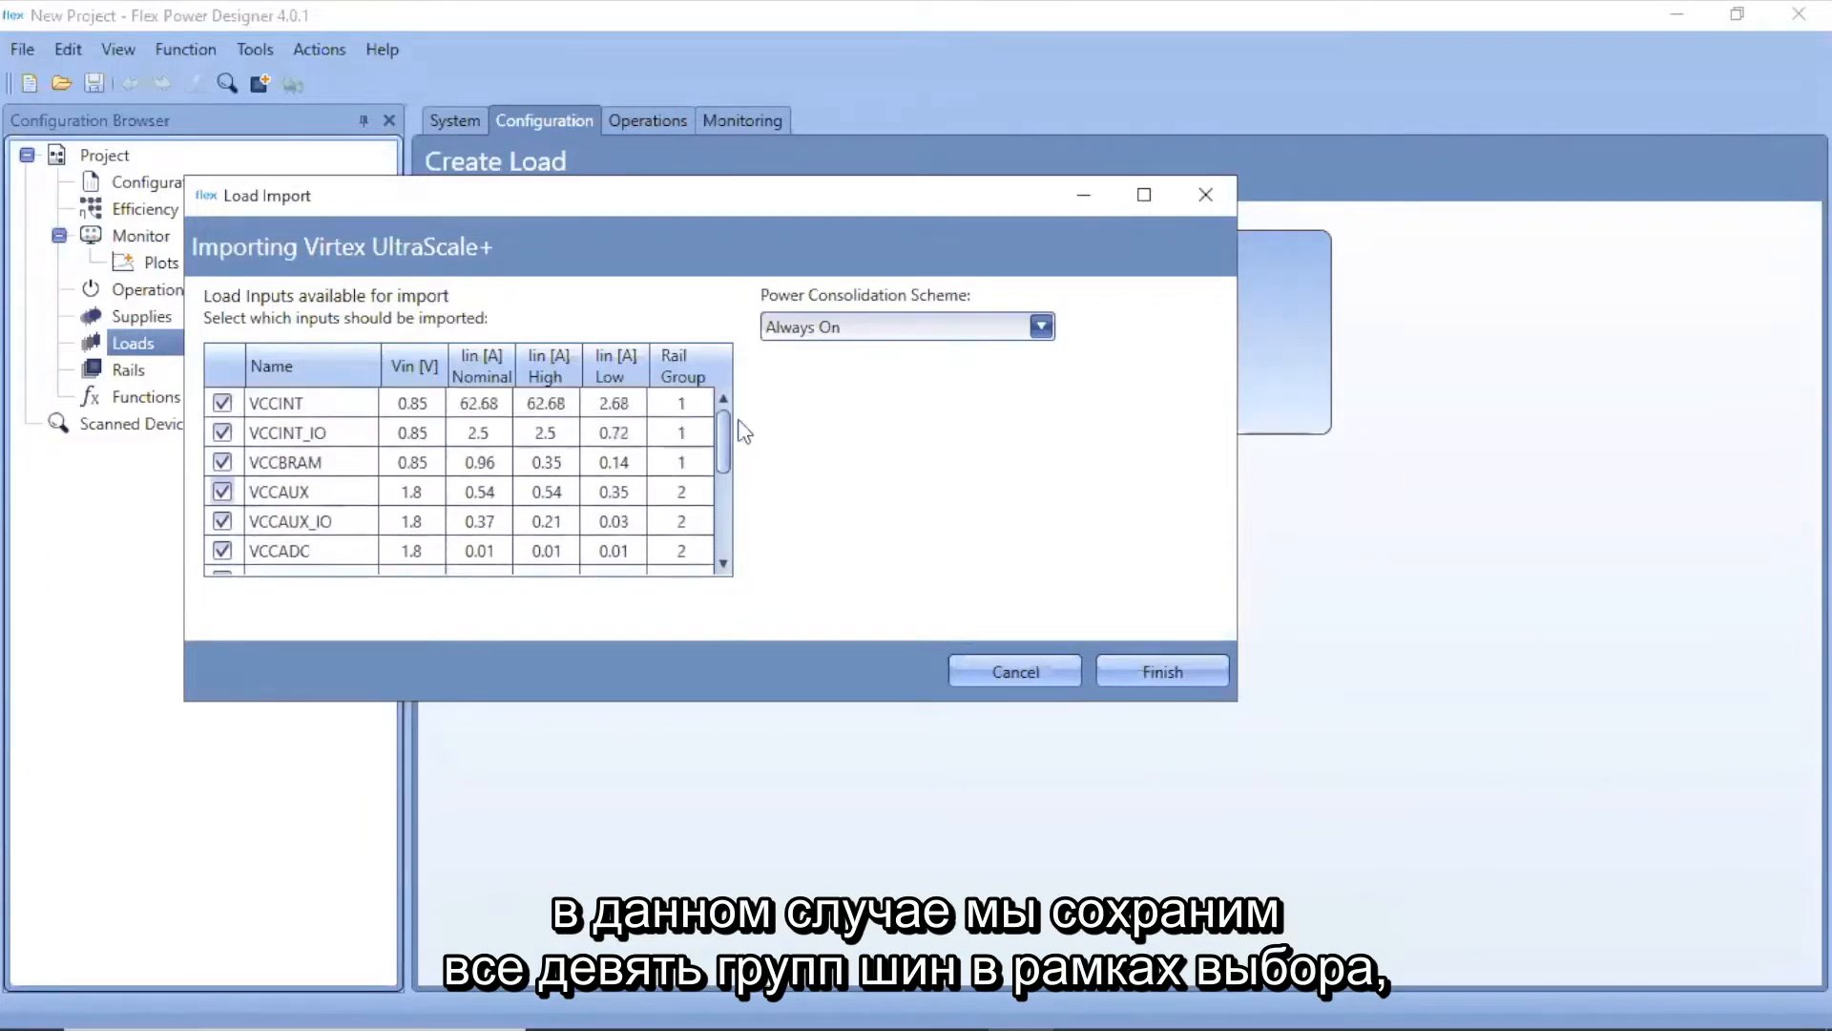
pyautogui.click(1160, 668)
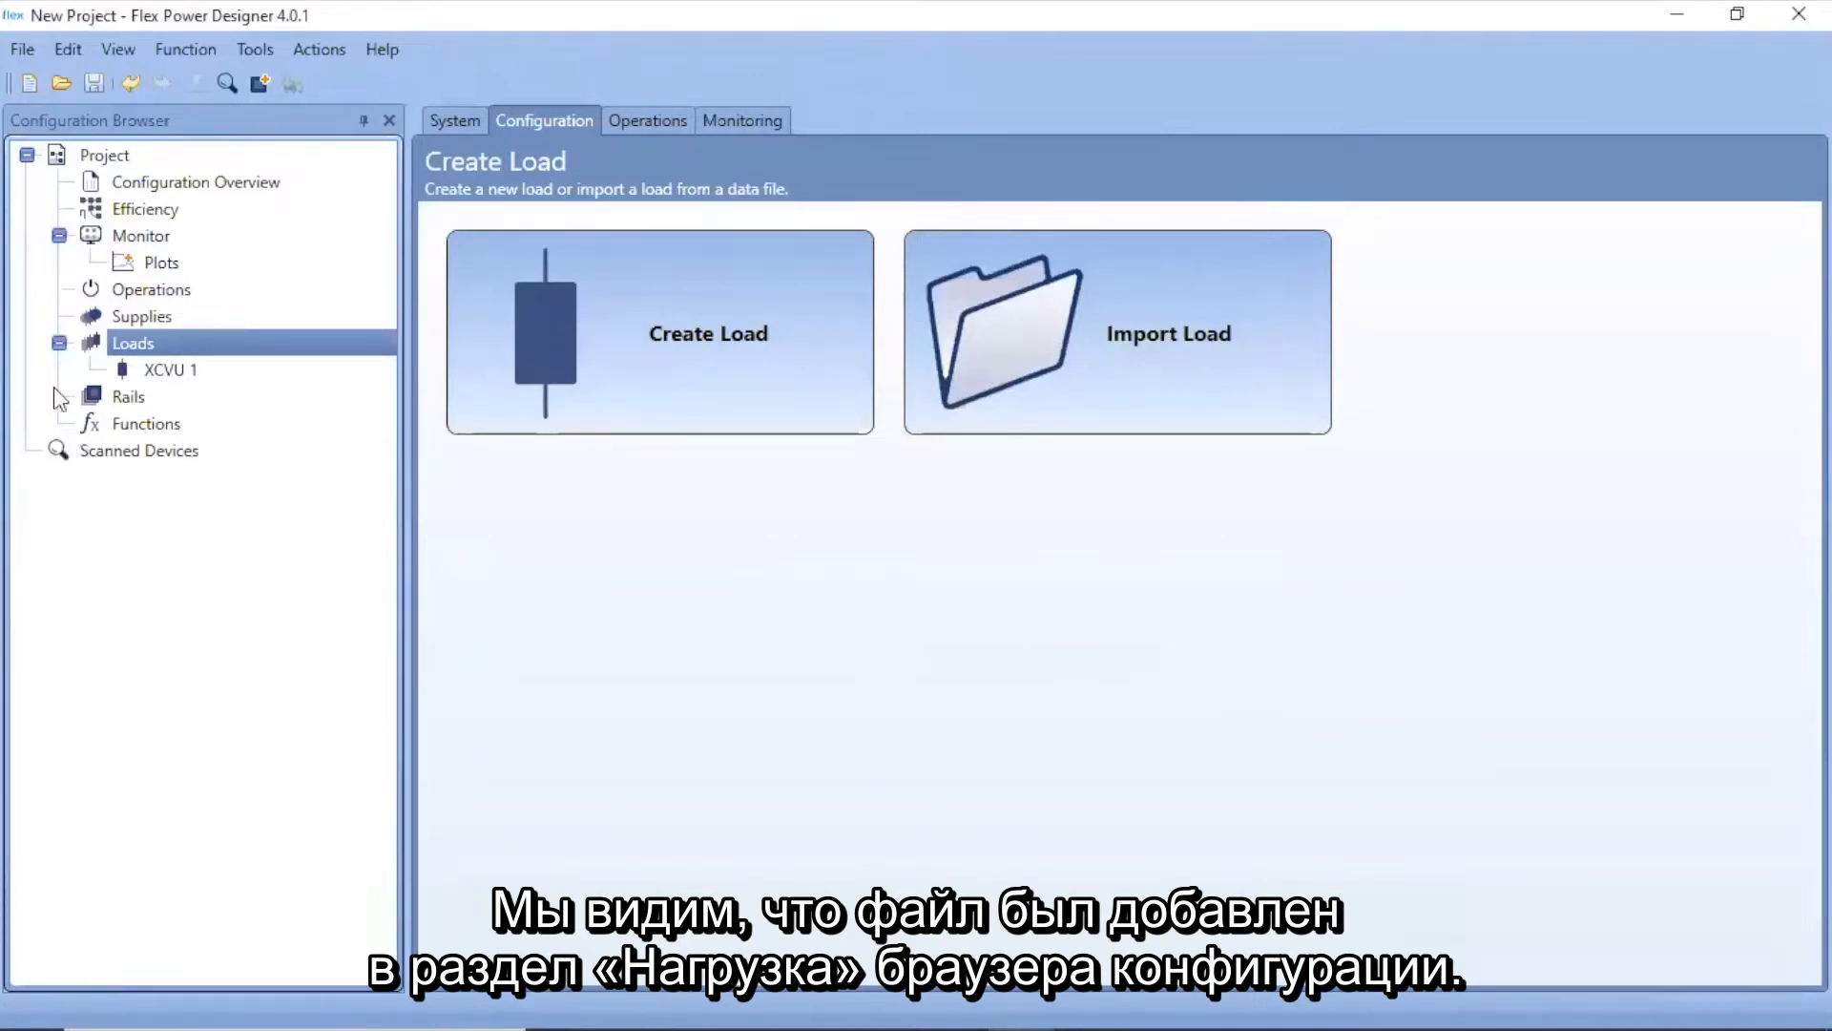
# Open the imported XCVU 1 load and examine its input groups and the VCCINT input details.
pyautogui.click(159, 374)
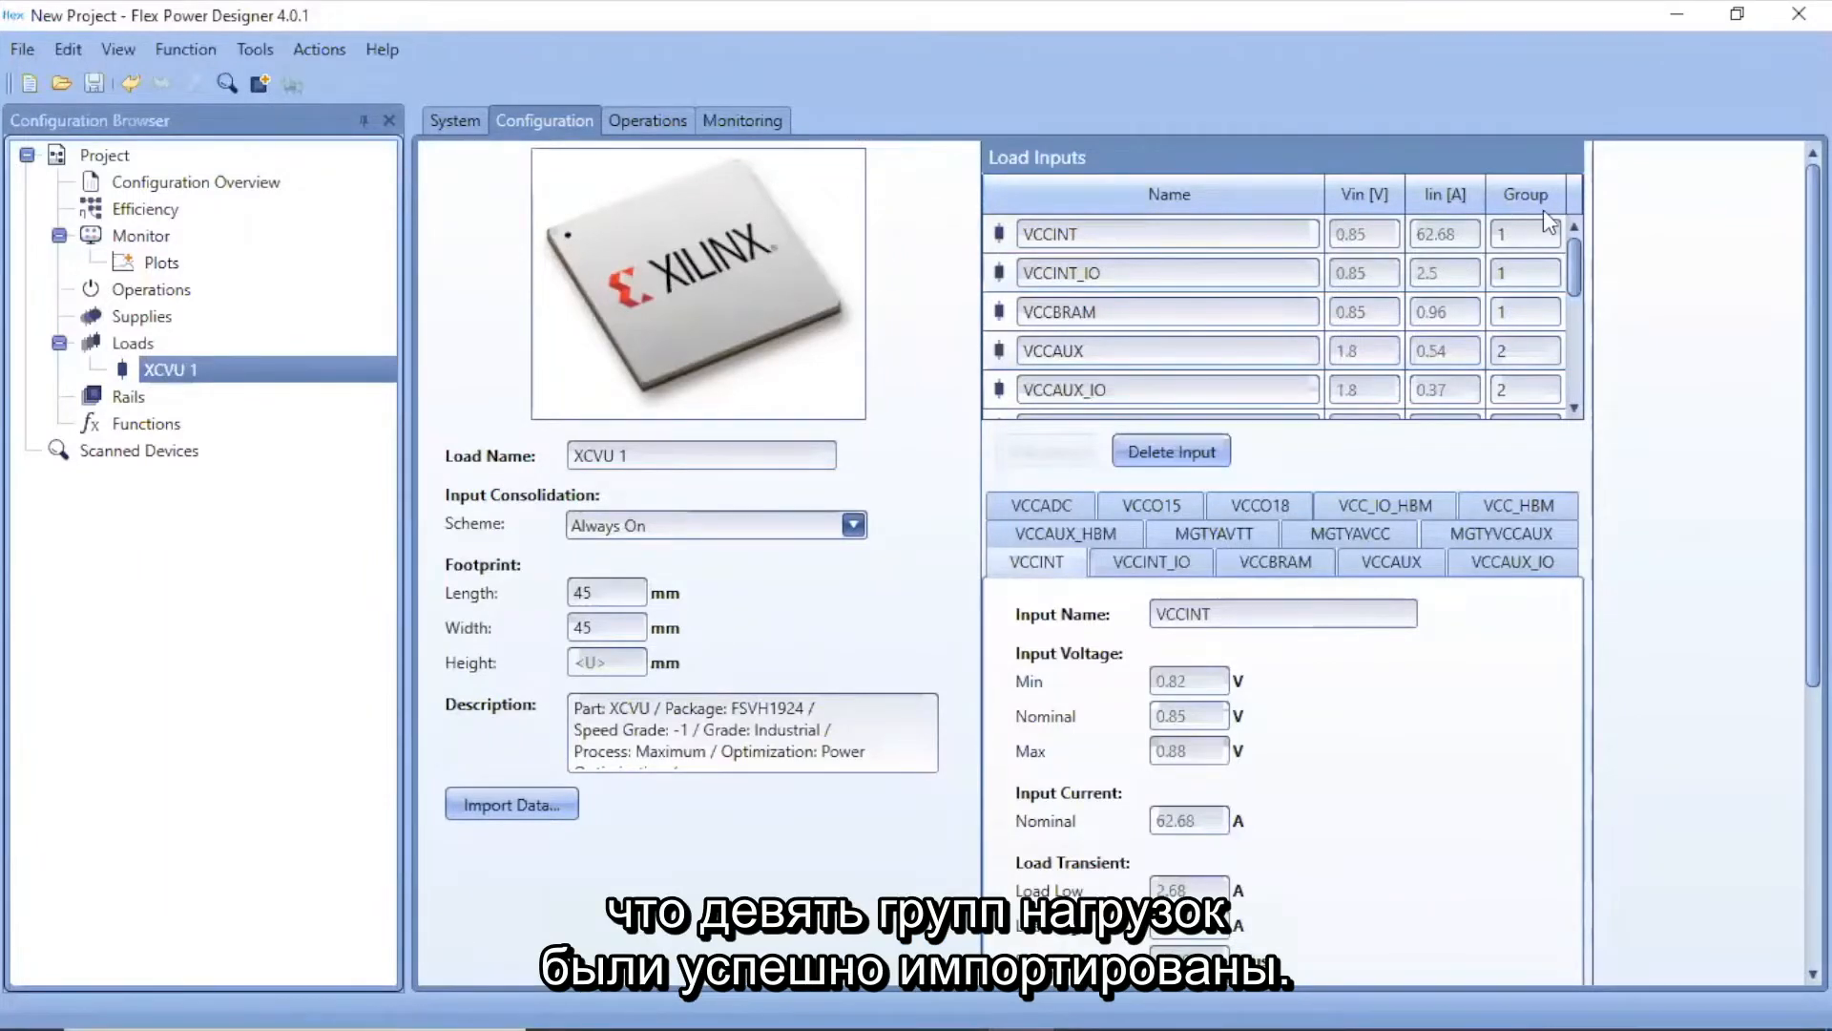
pyautogui.moveTo(1577, 264)
pyautogui.mouseDown()
pyautogui.moveTo(1579, 355)
pyautogui.moveTo(1584, 252)
pyautogui.mouseUp()
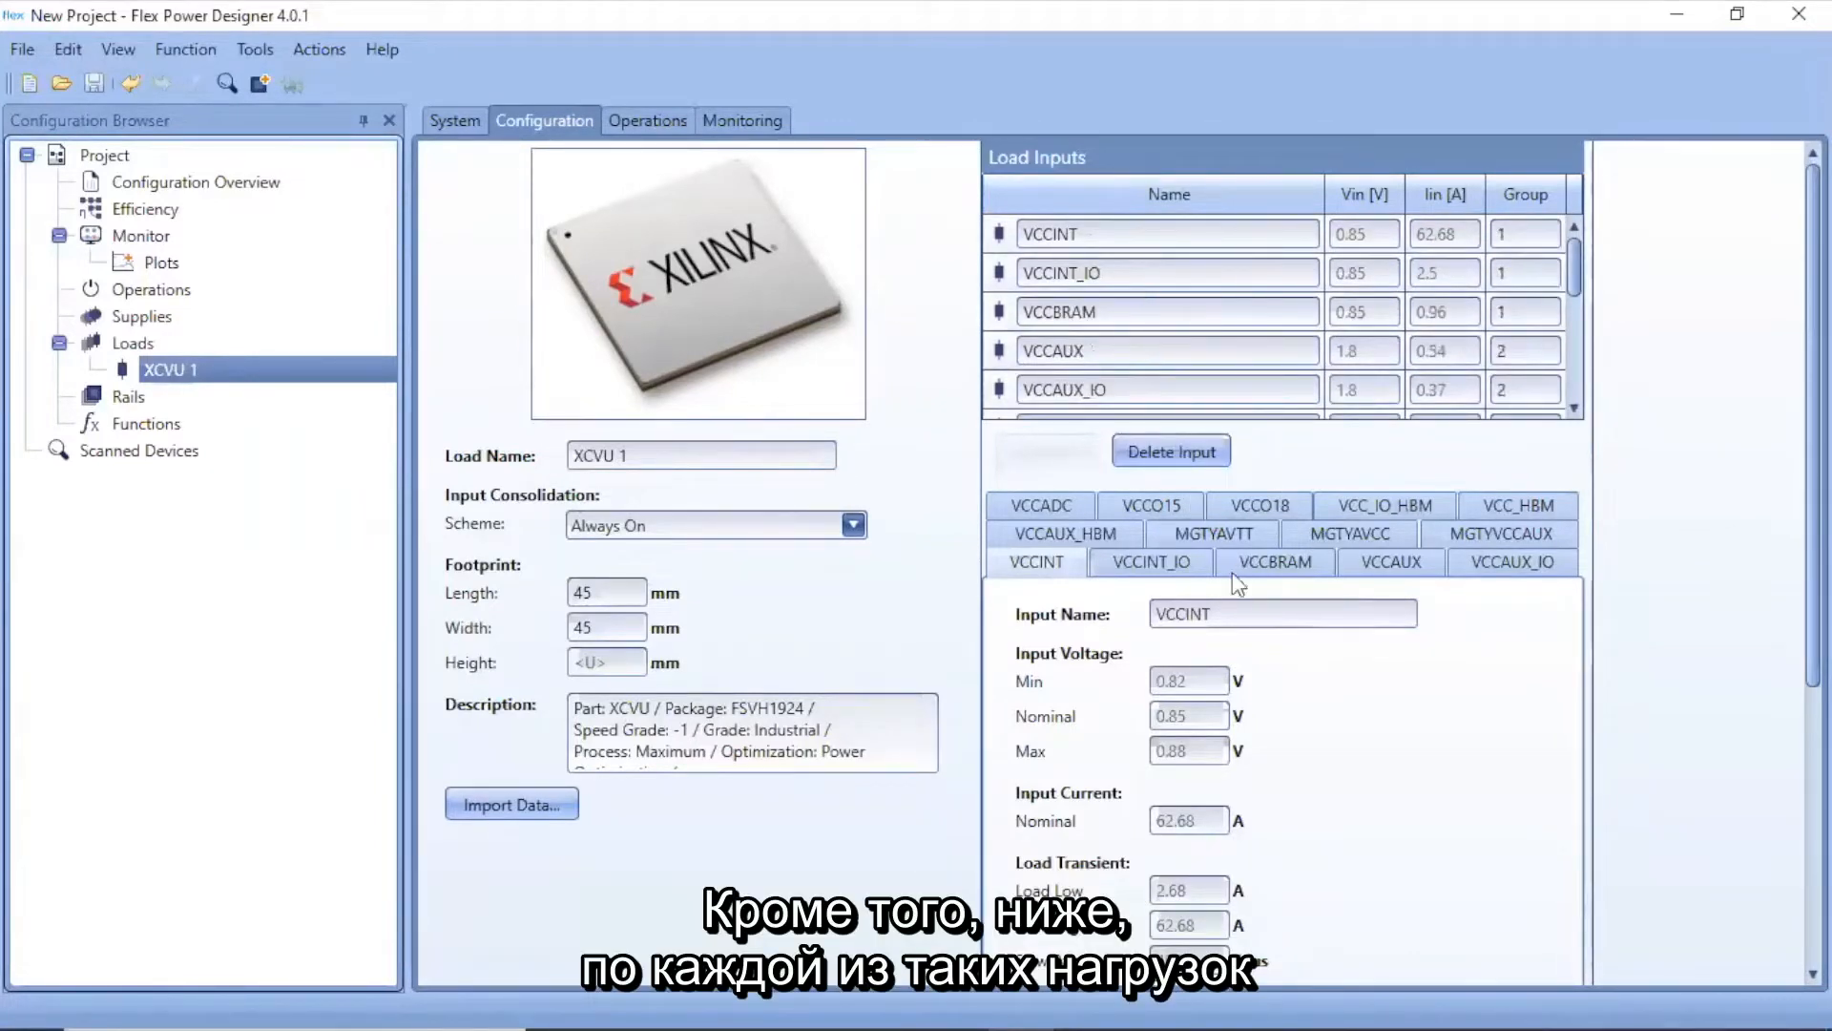
pyautogui.scroll(-3, 1344, 690)
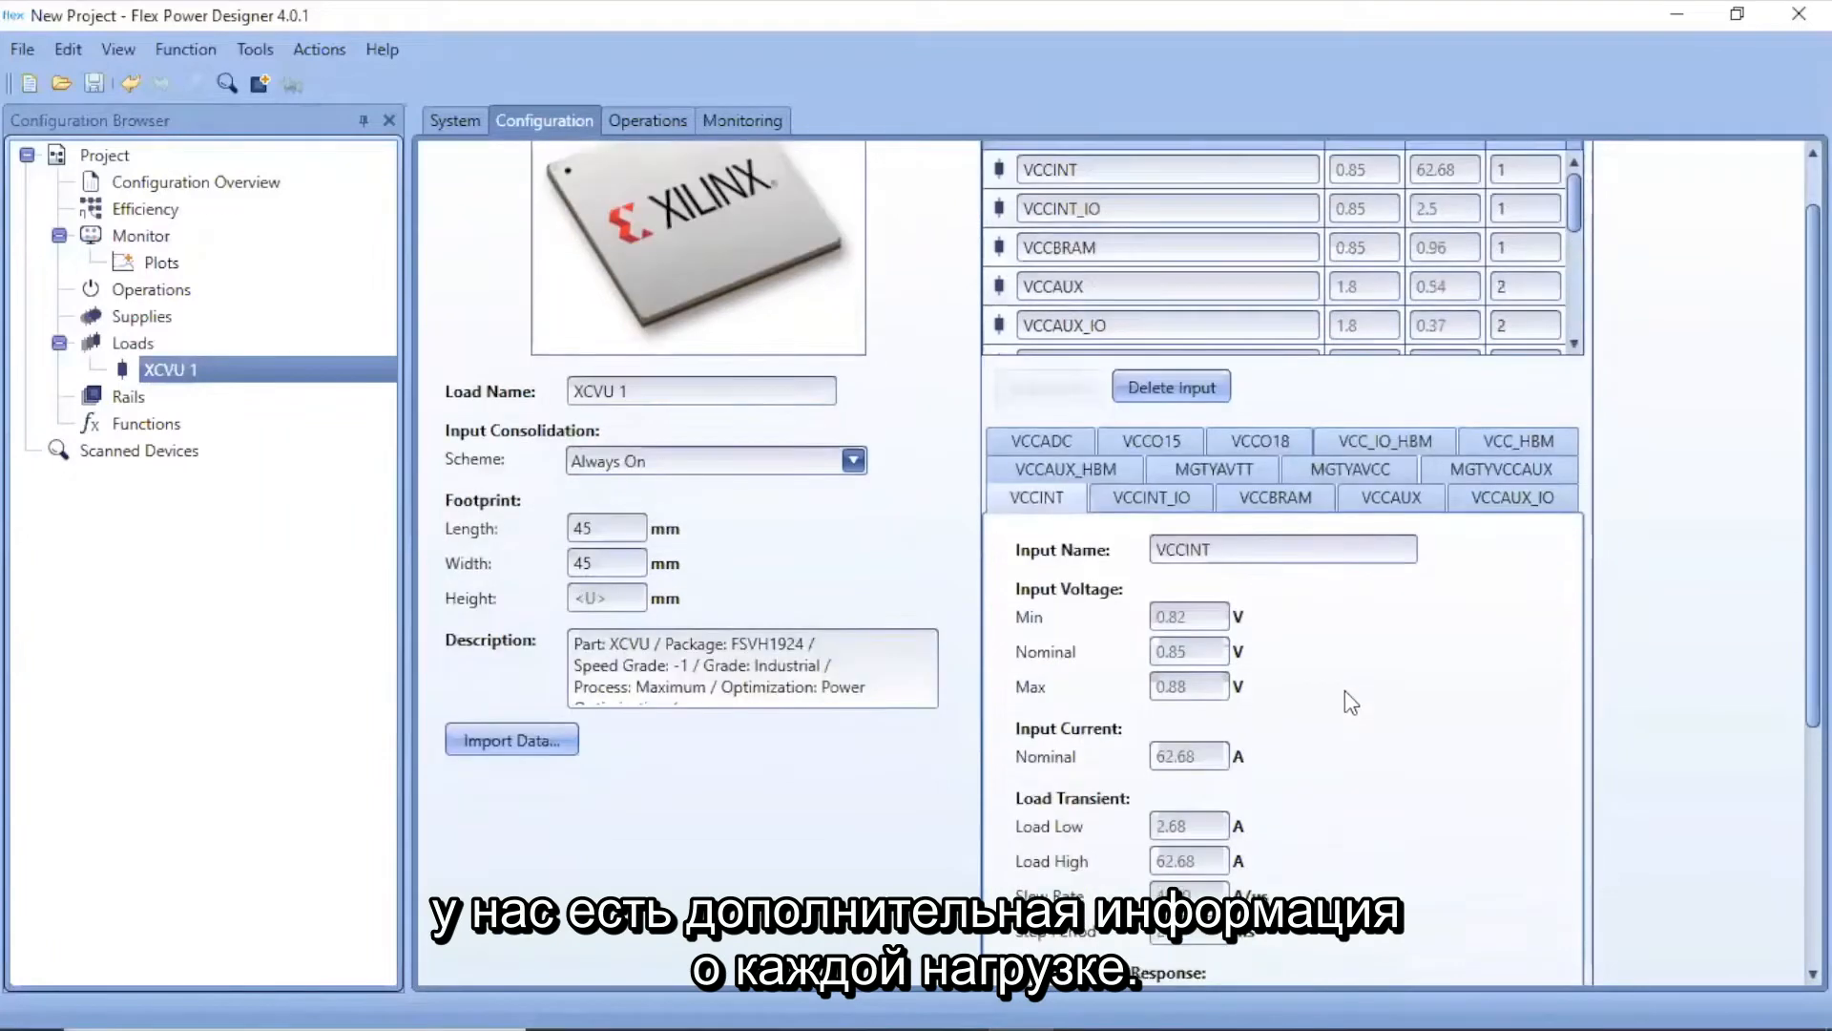
pyautogui.scroll(3, 1343, 691)
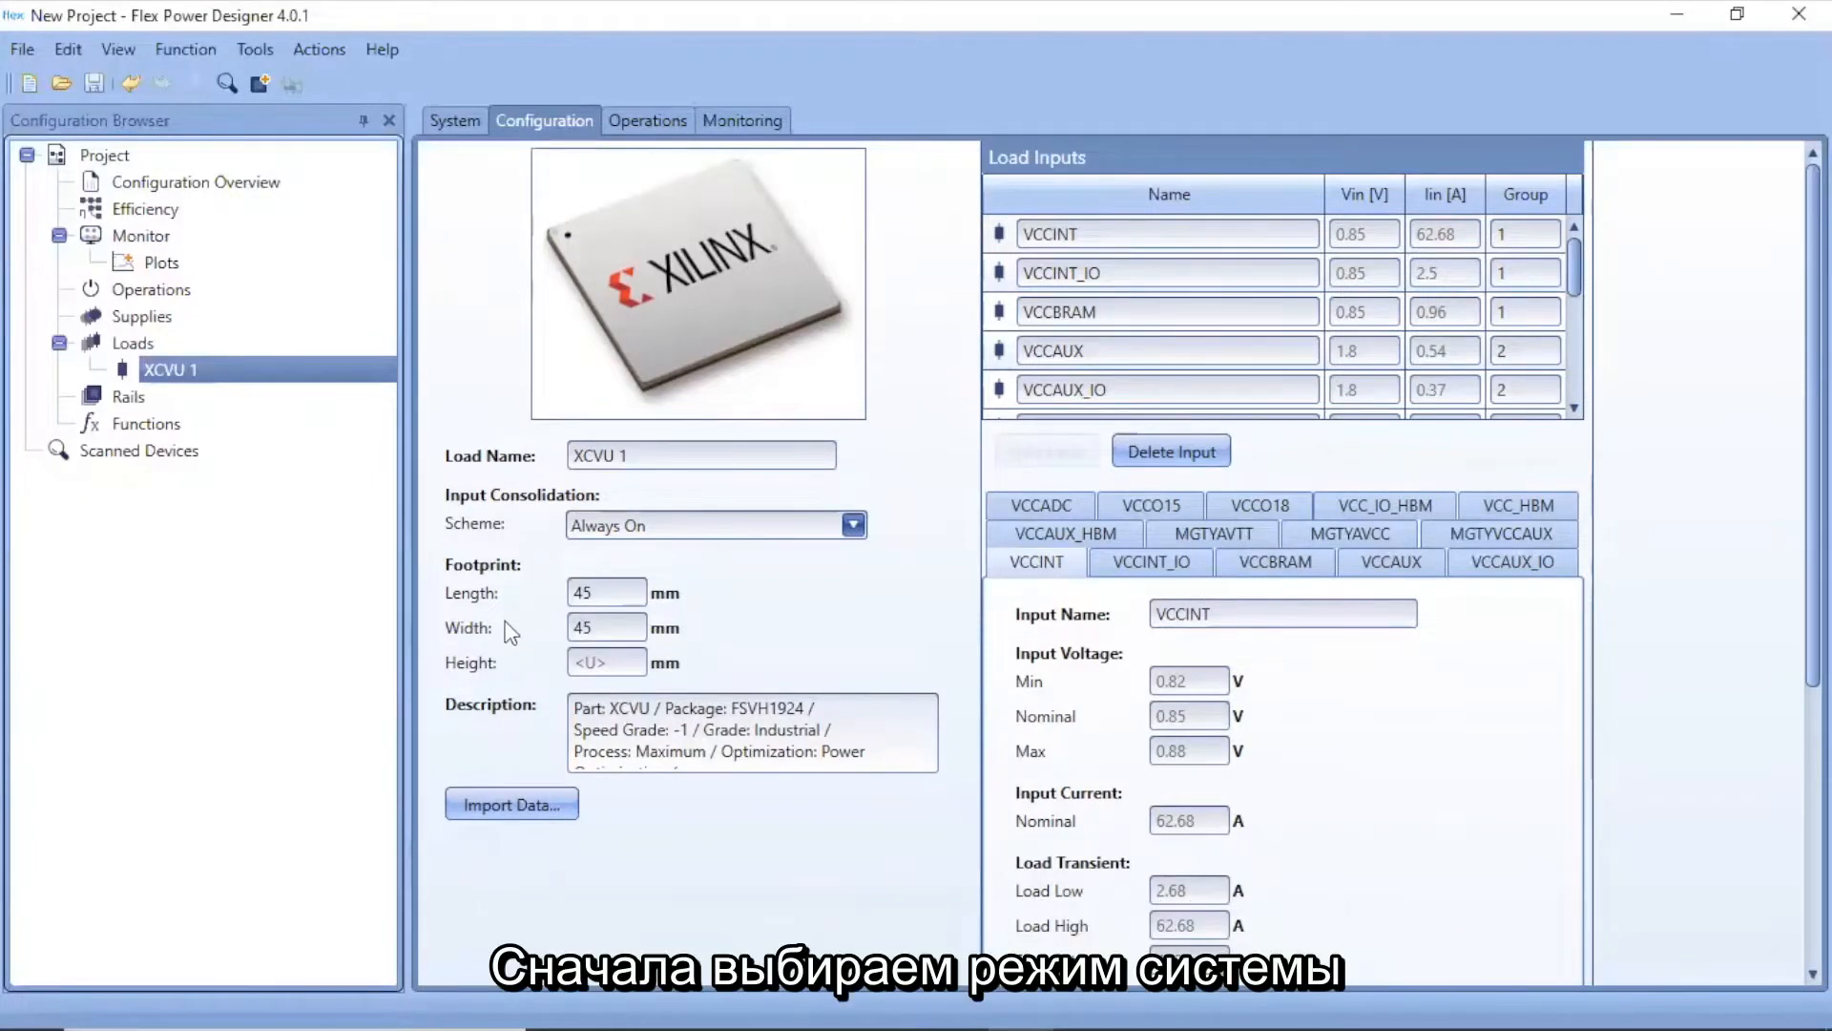
# Enable System Optimization Mode in the system view and select the VCCINT rail group of XCVU 1 for optimization.
pyautogui.click(451, 124)
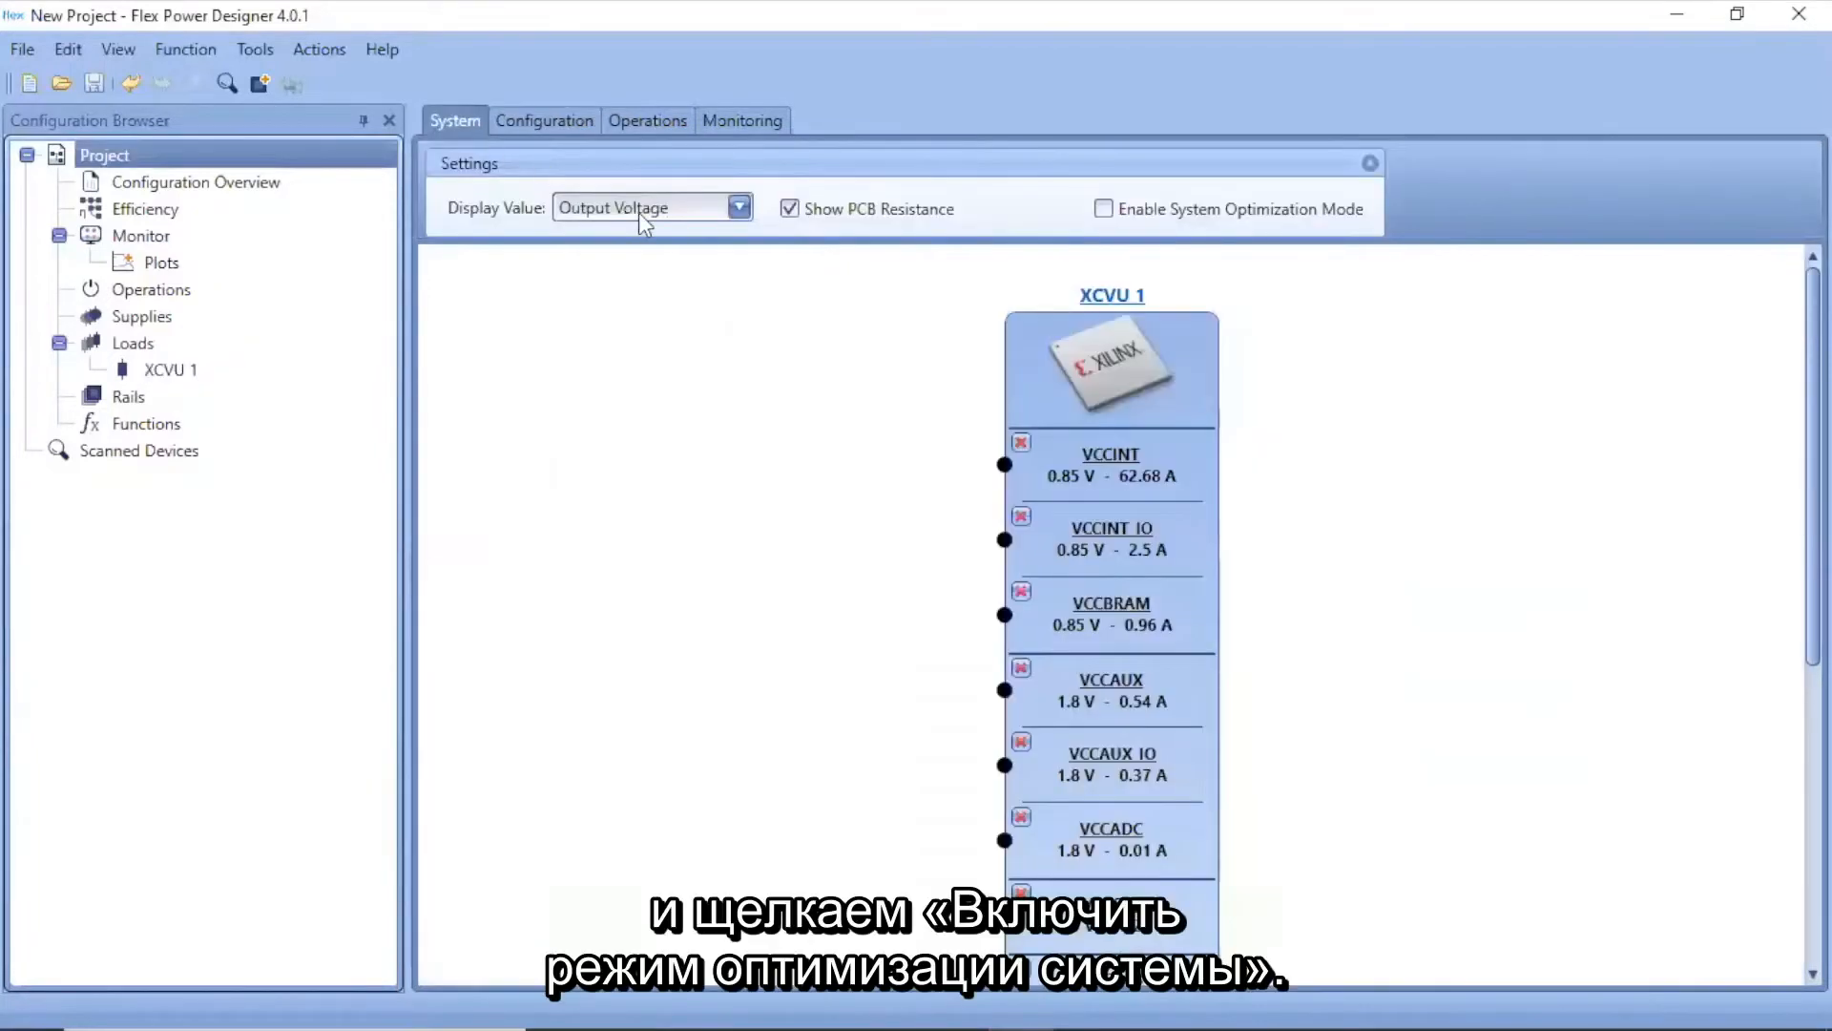
pyautogui.click(1104, 208)
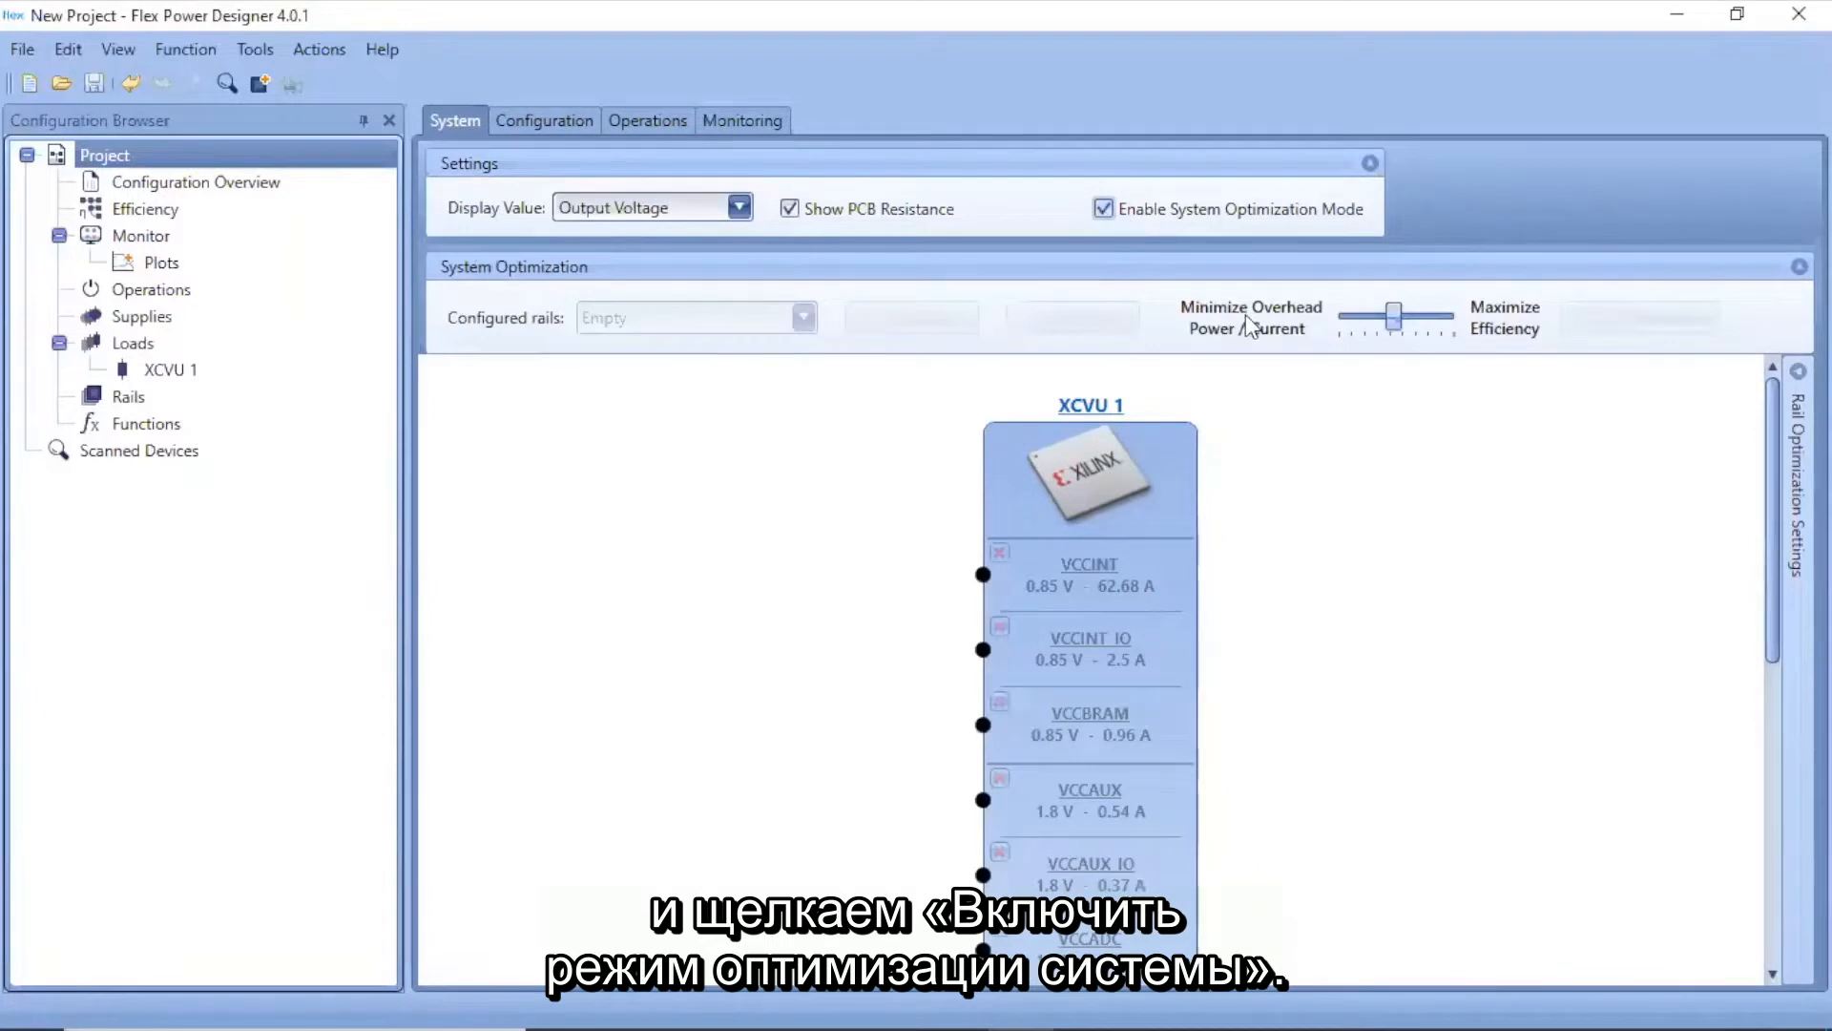
pyautogui.click(1098, 577)
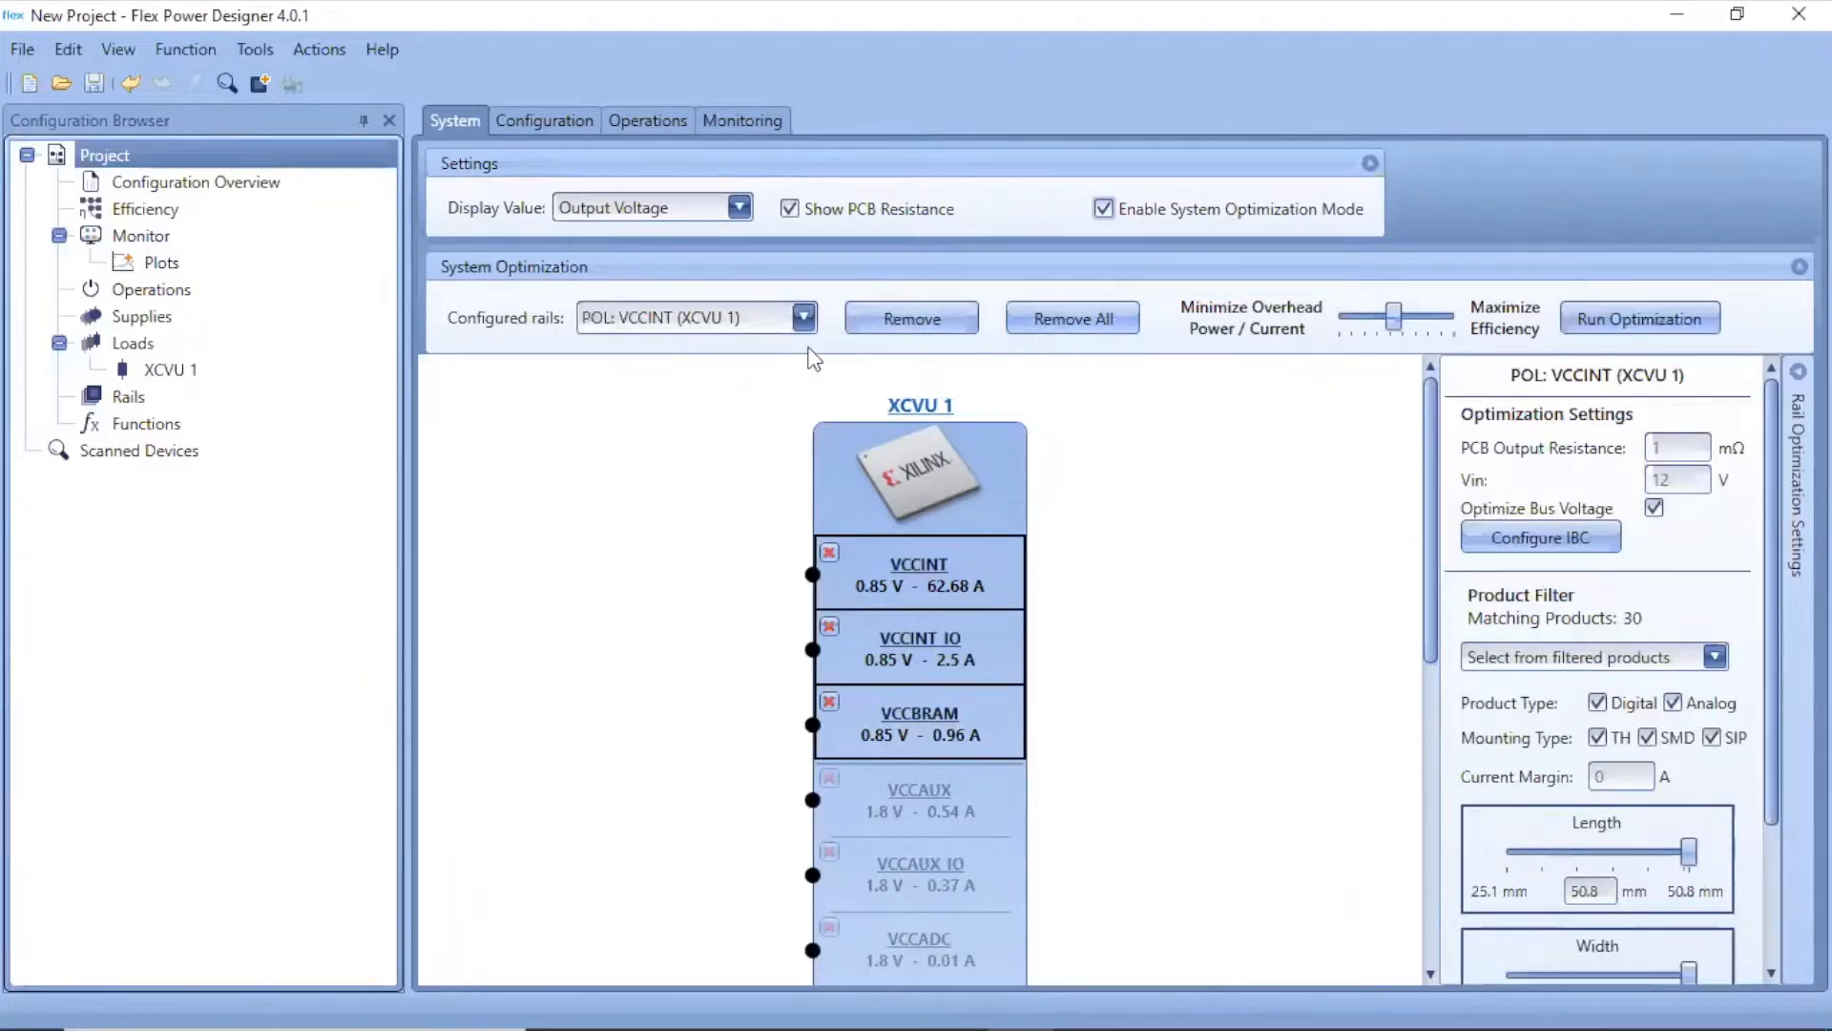
# Check the list of configured rails and set the optimization preference fully to Maximize Efficiency.
pyautogui.click(804, 318)
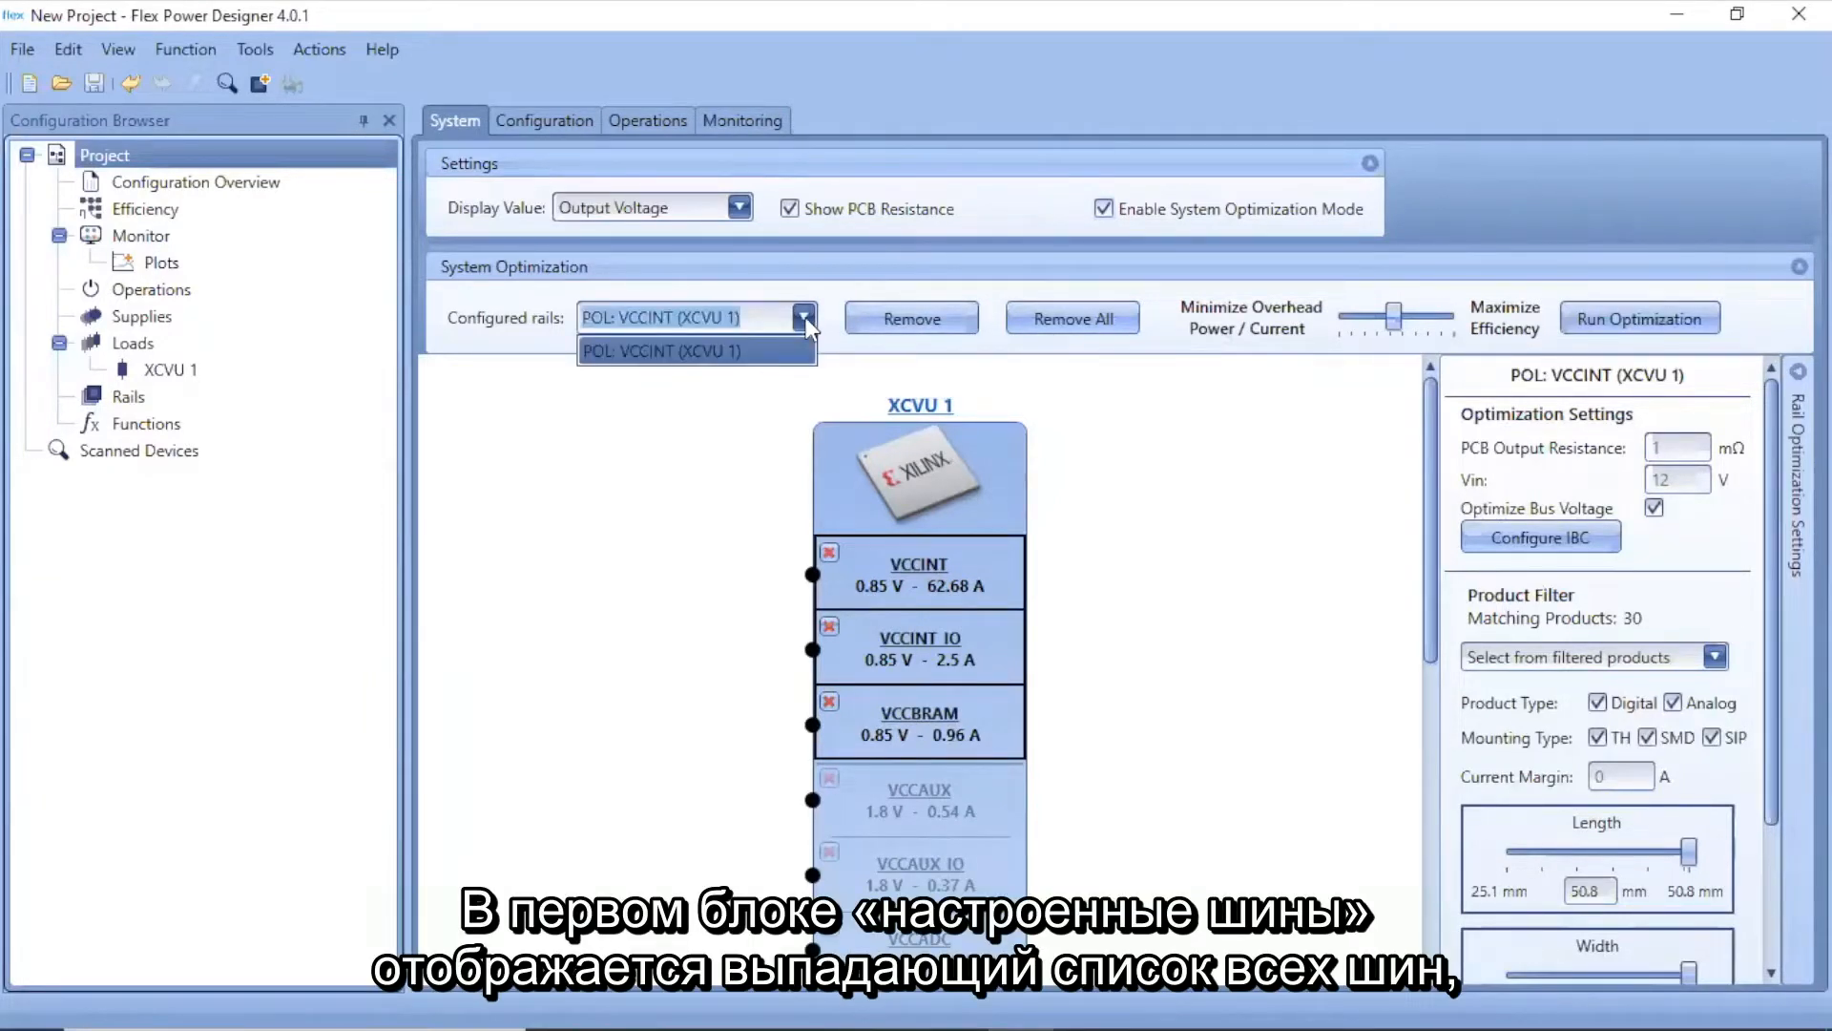
pyautogui.click(806, 323)
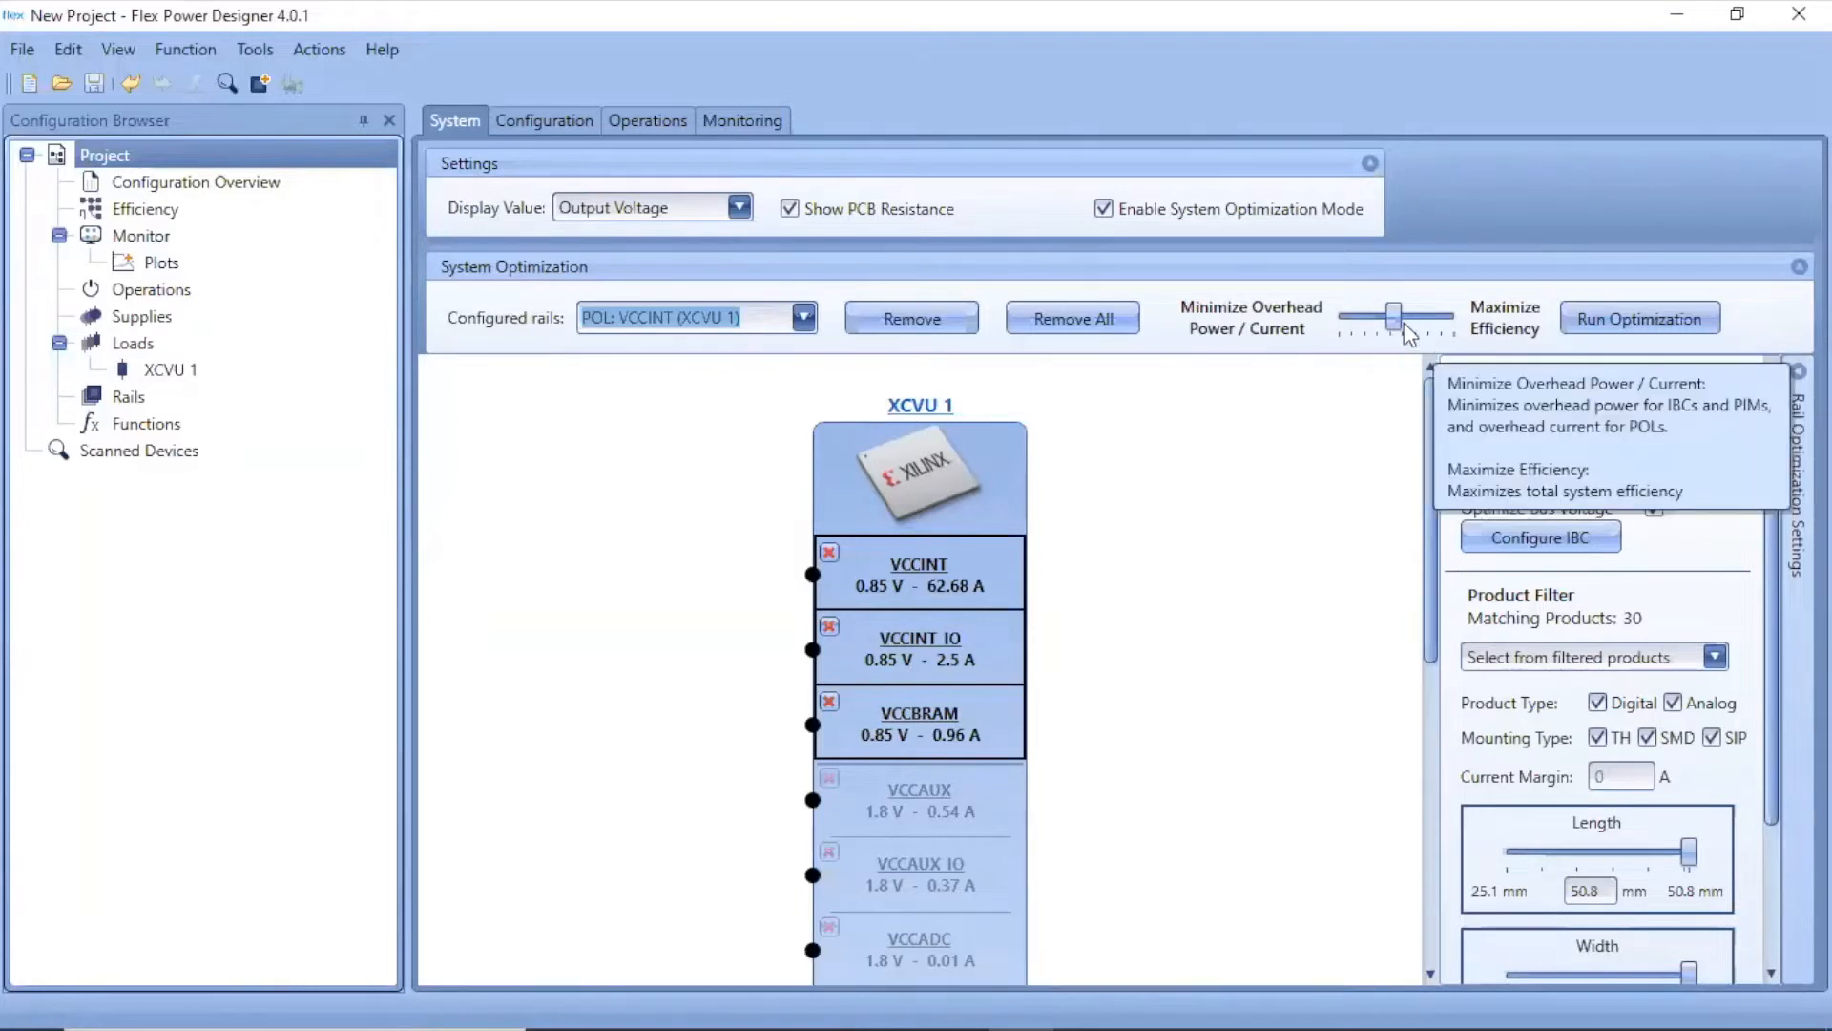
pyautogui.moveTo(1393, 319); pyautogui.dragTo(1435, 319)
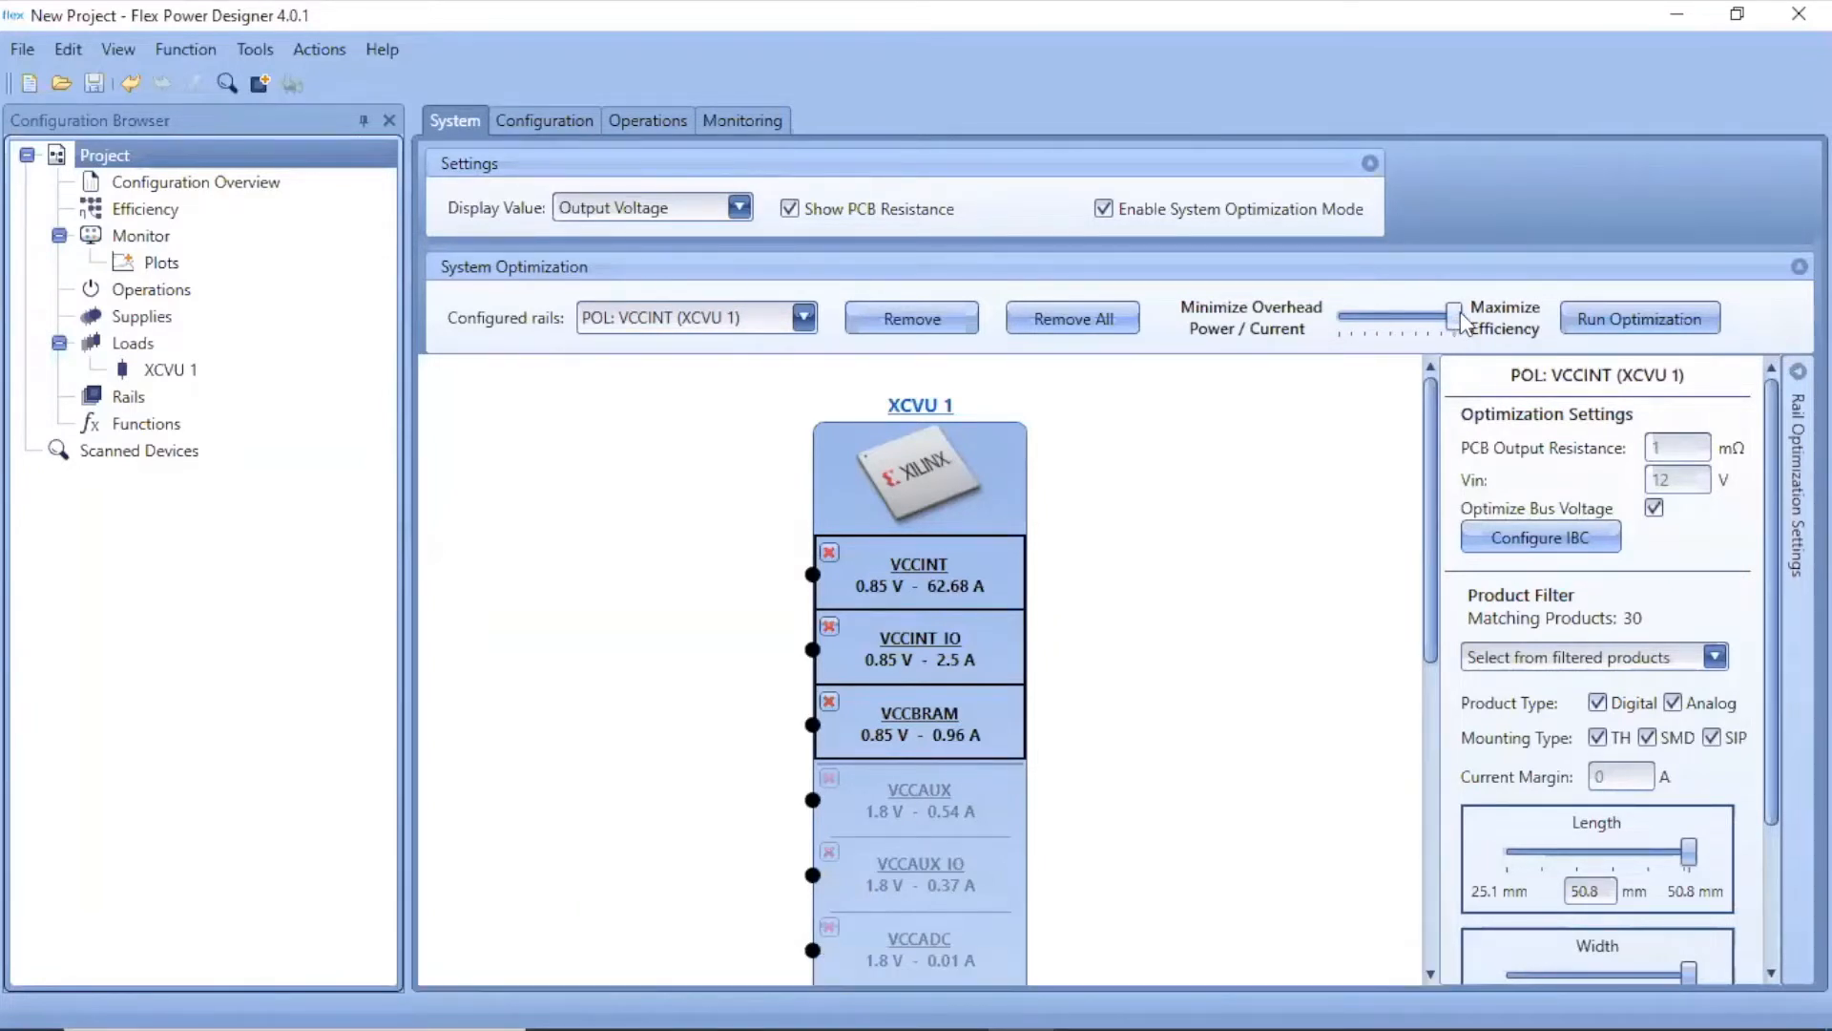
# Try the Minimize Overhead Power / Current extreme, restore full Maximize Efficiency, and add IBC and PIM rails to the optimization configuration.
pyautogui.moveTo(1455, 317); pyautogui.dragTo(1311, 327)
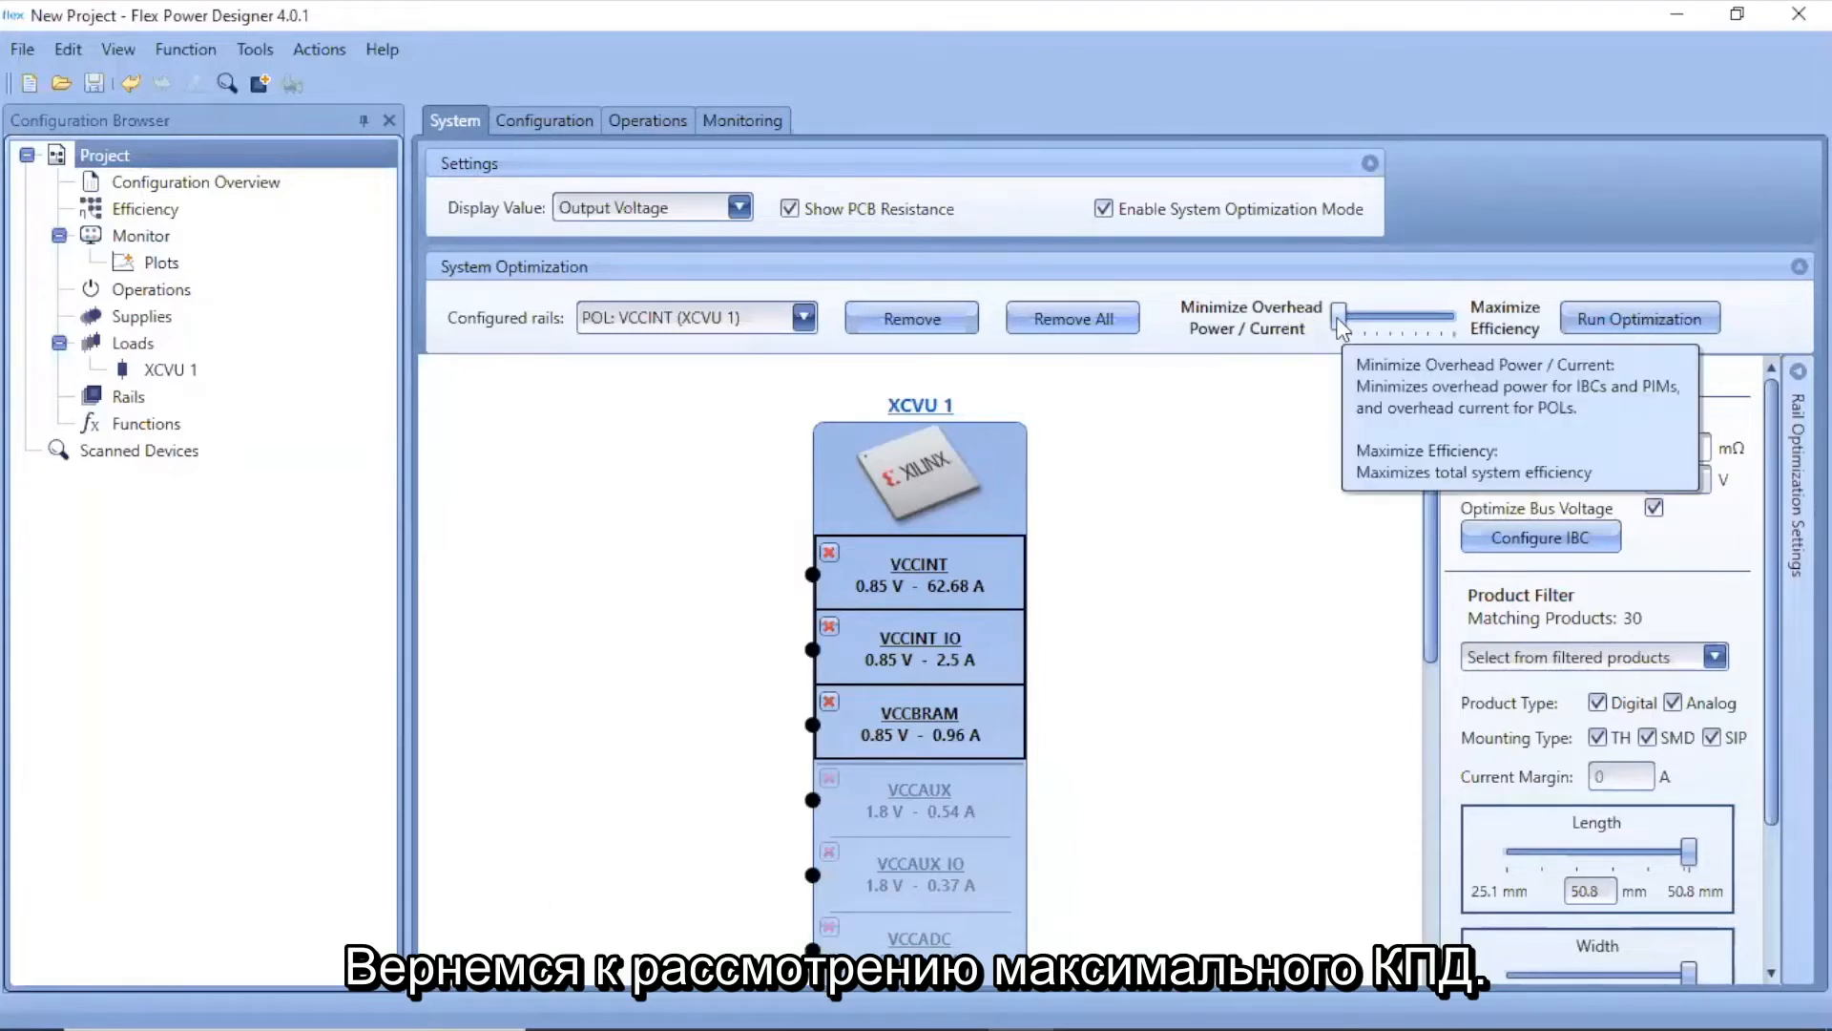
pyautogui.moveTo(1340, 317); pyautogui.dragTo(1453, 316)
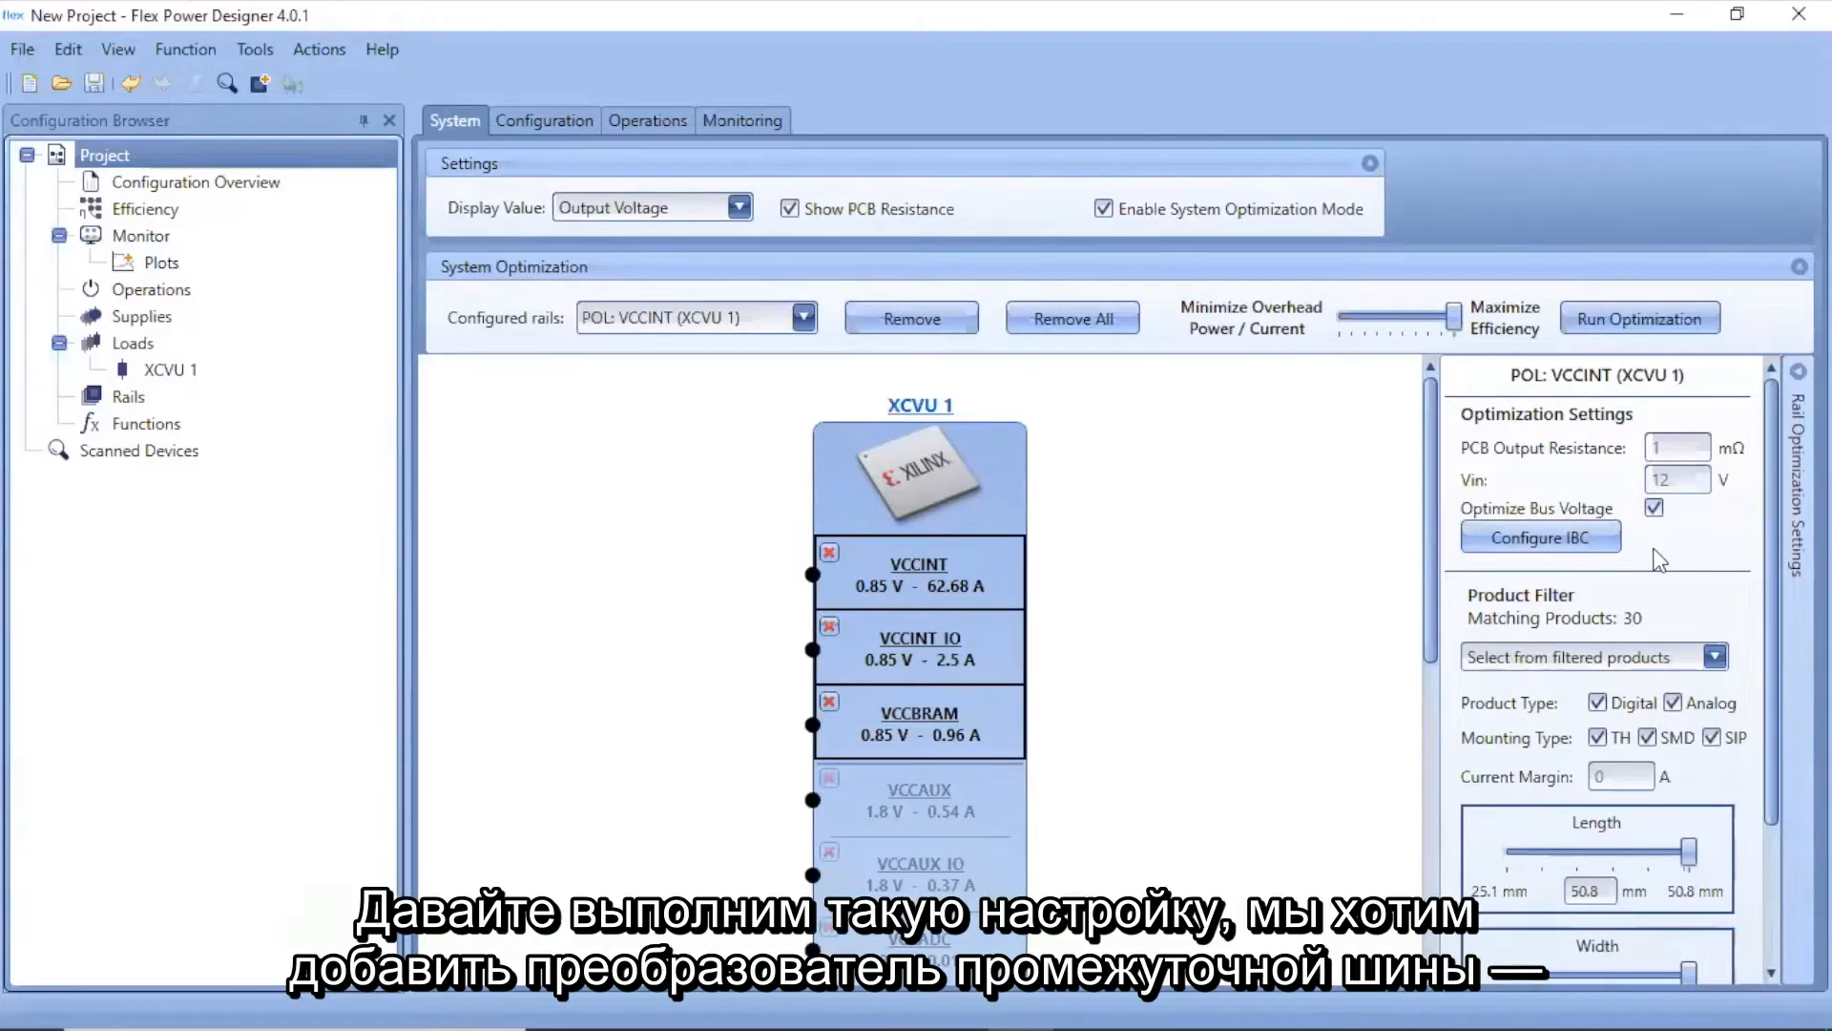
pyautogui.click(1573, 540)
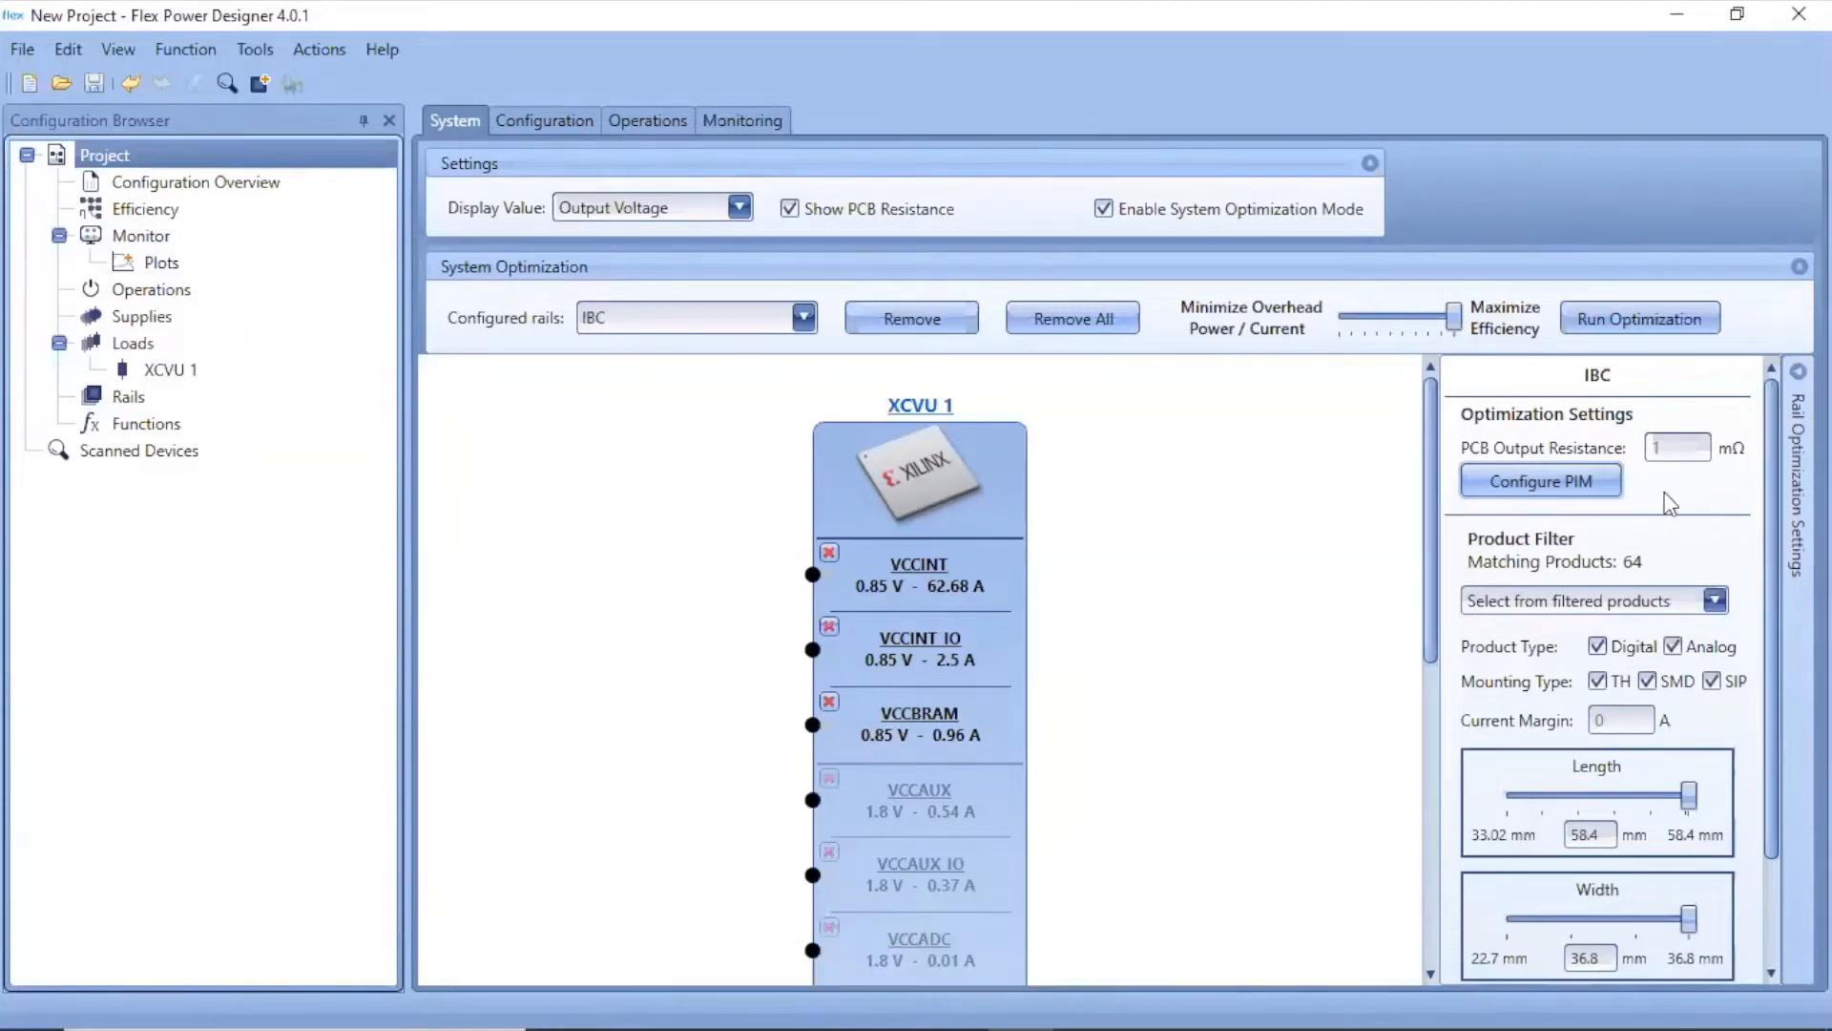
pyautogui.click(1555, 482)
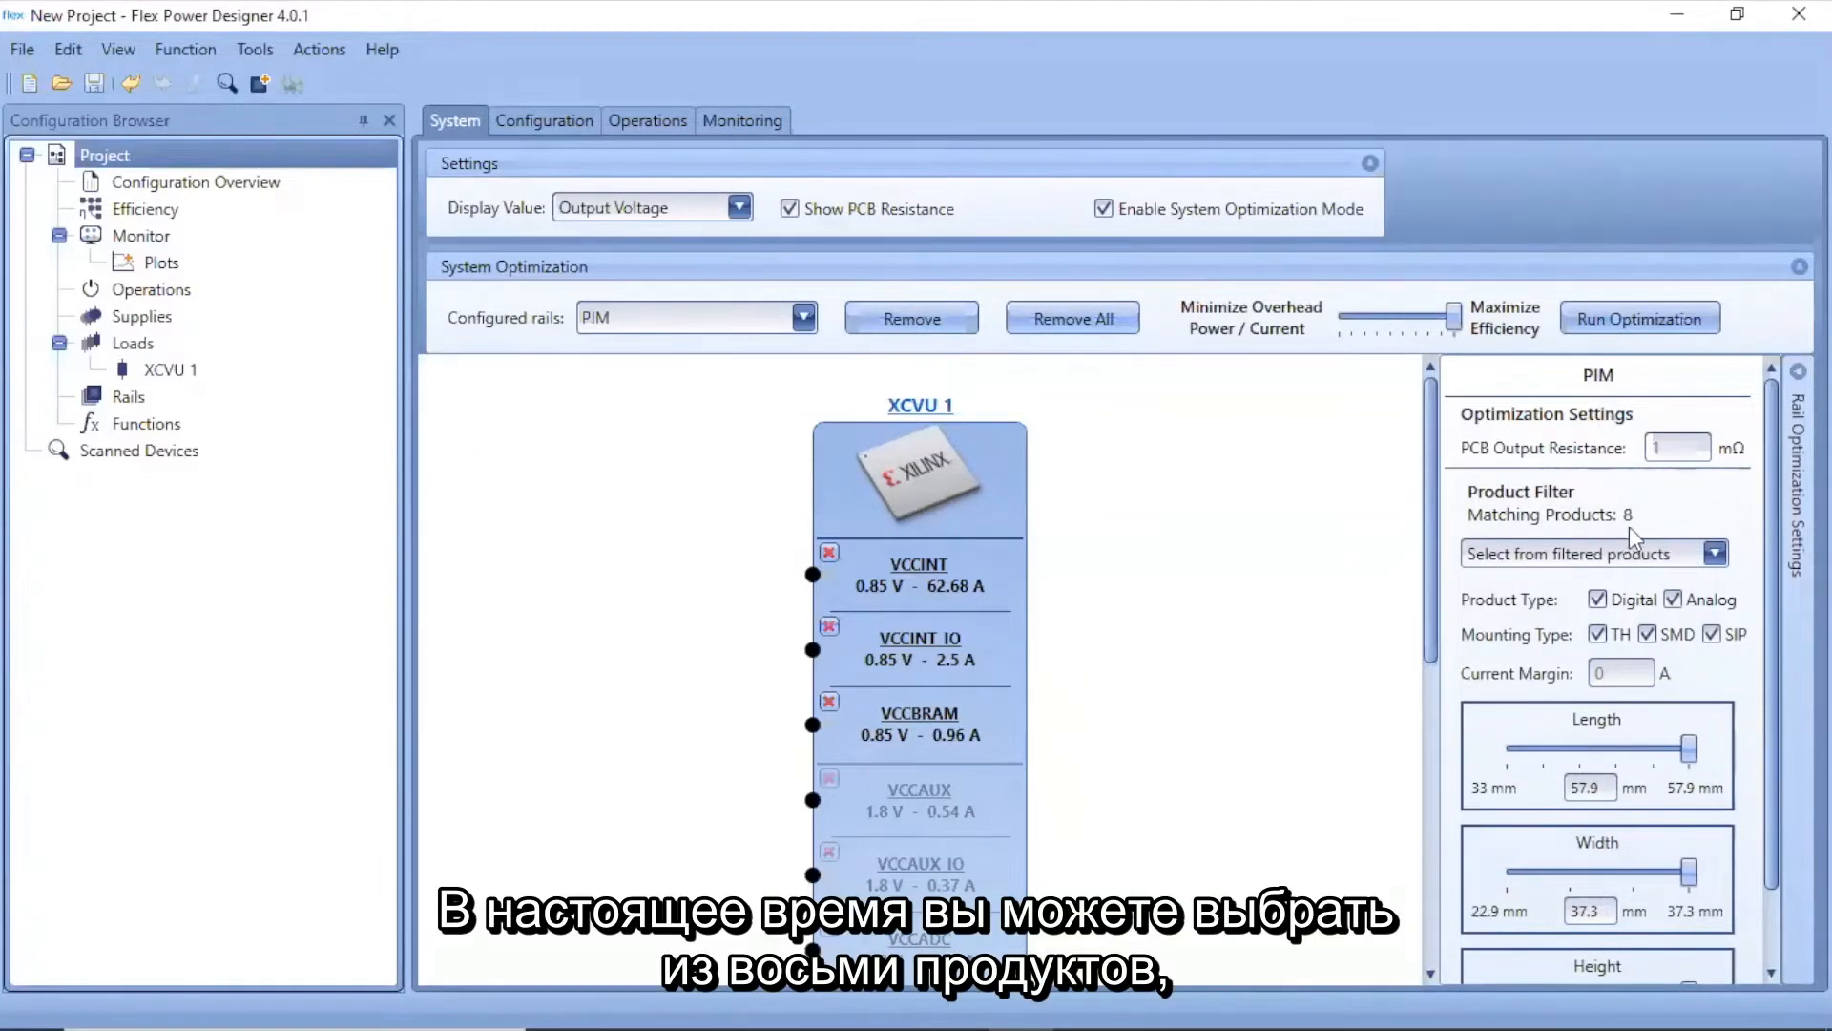
# Examine the products available for the PIM and its filters for product type, mounting type, length, width and height.
pyautogui.click(1715, 553)
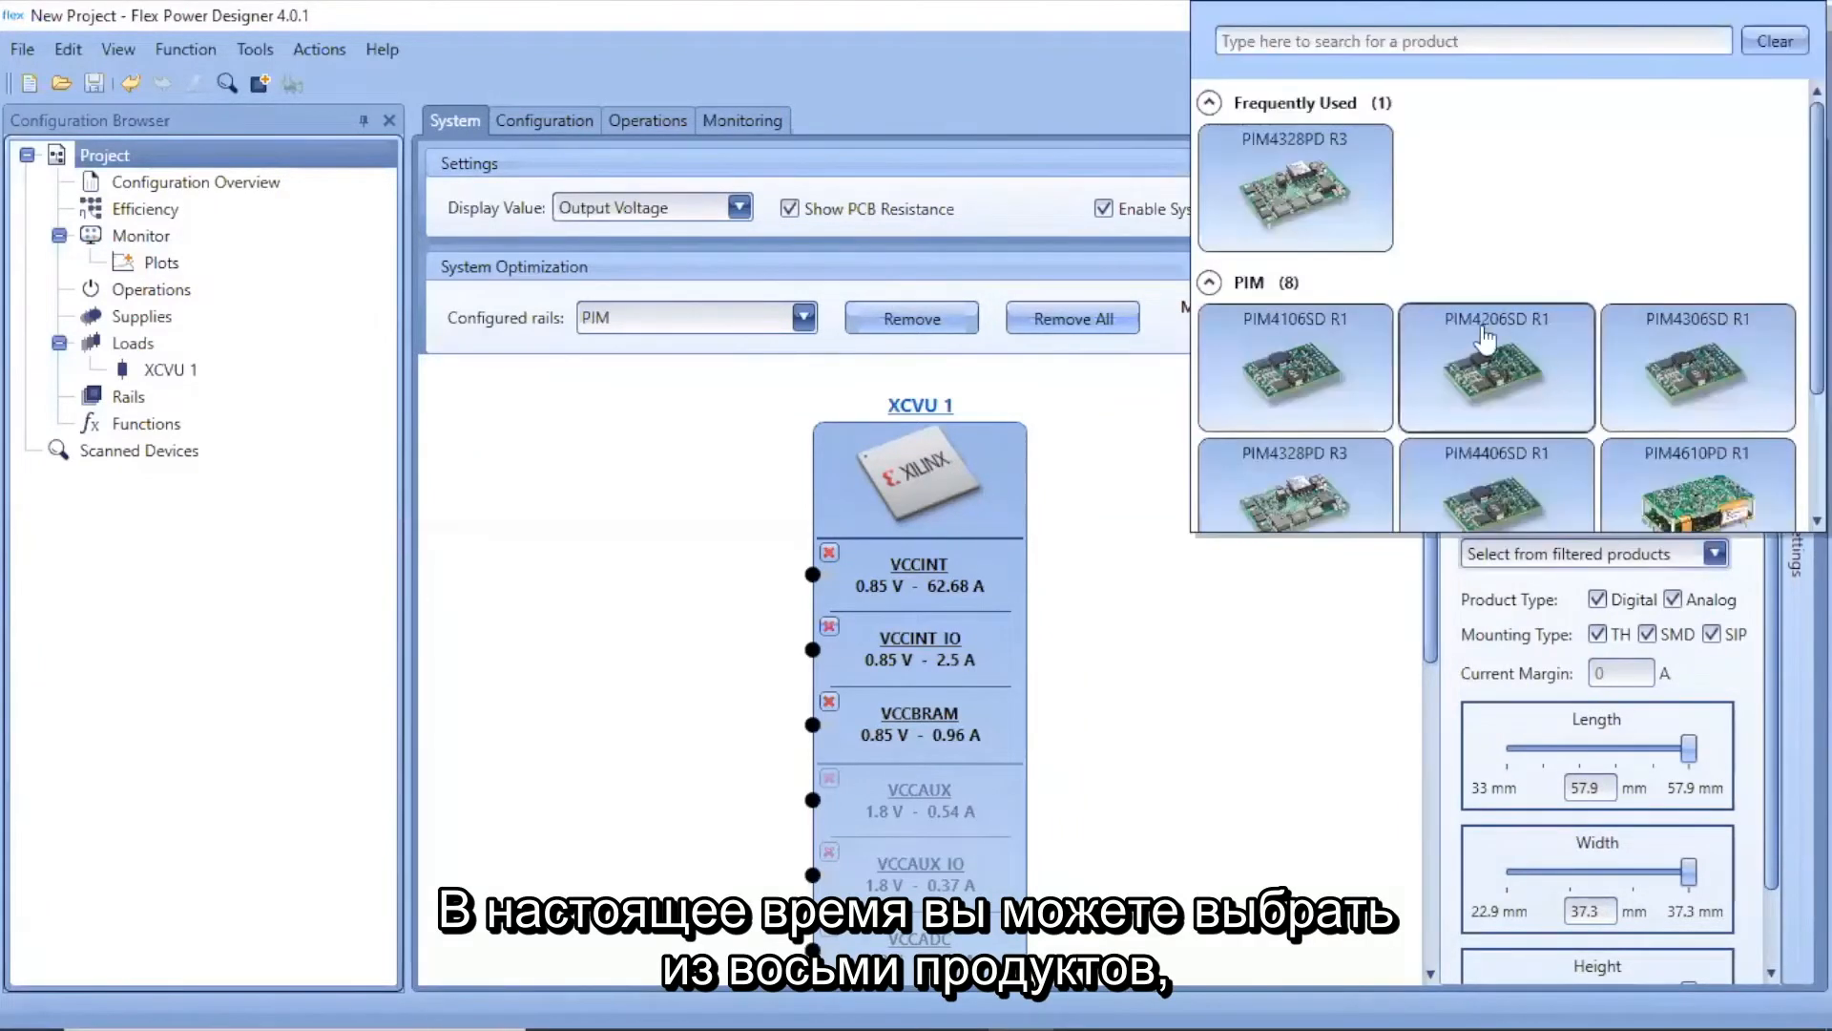
pyautogui.scroll(-3, 1509, 306)
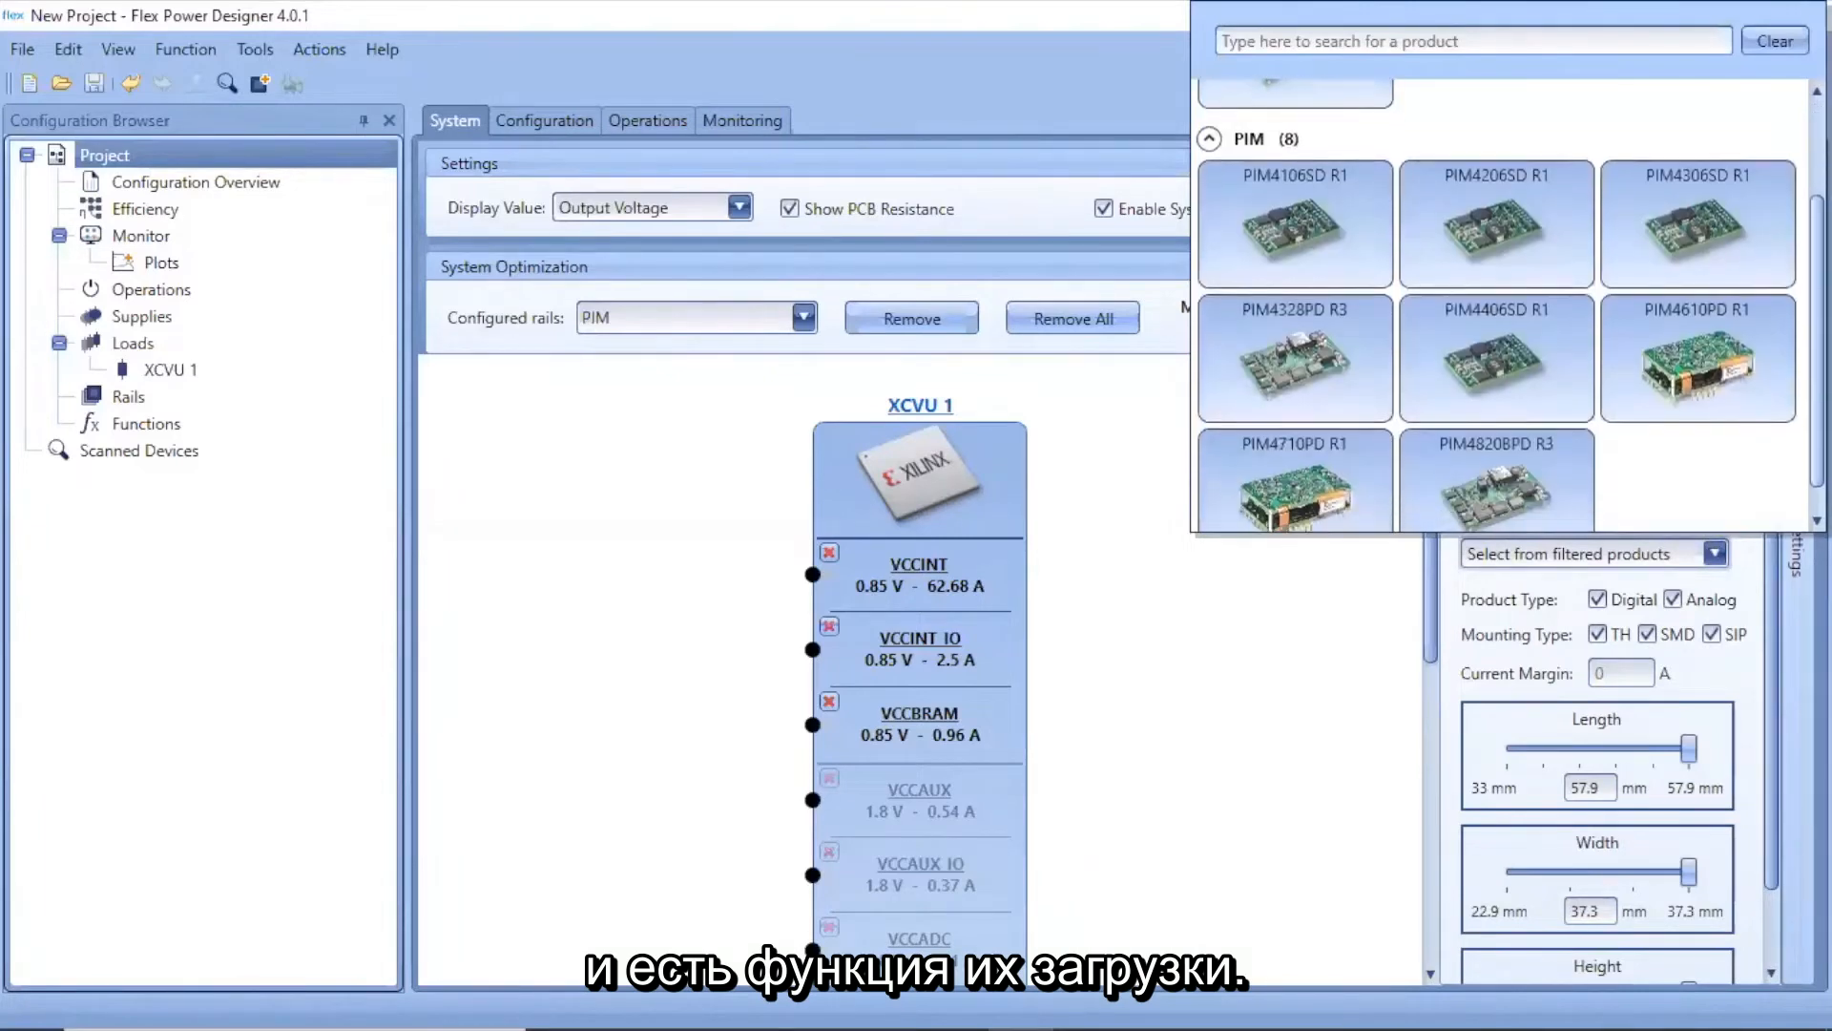
pyautogui.scroll(3, 1510, 305)
pyautogui.press('Escape')
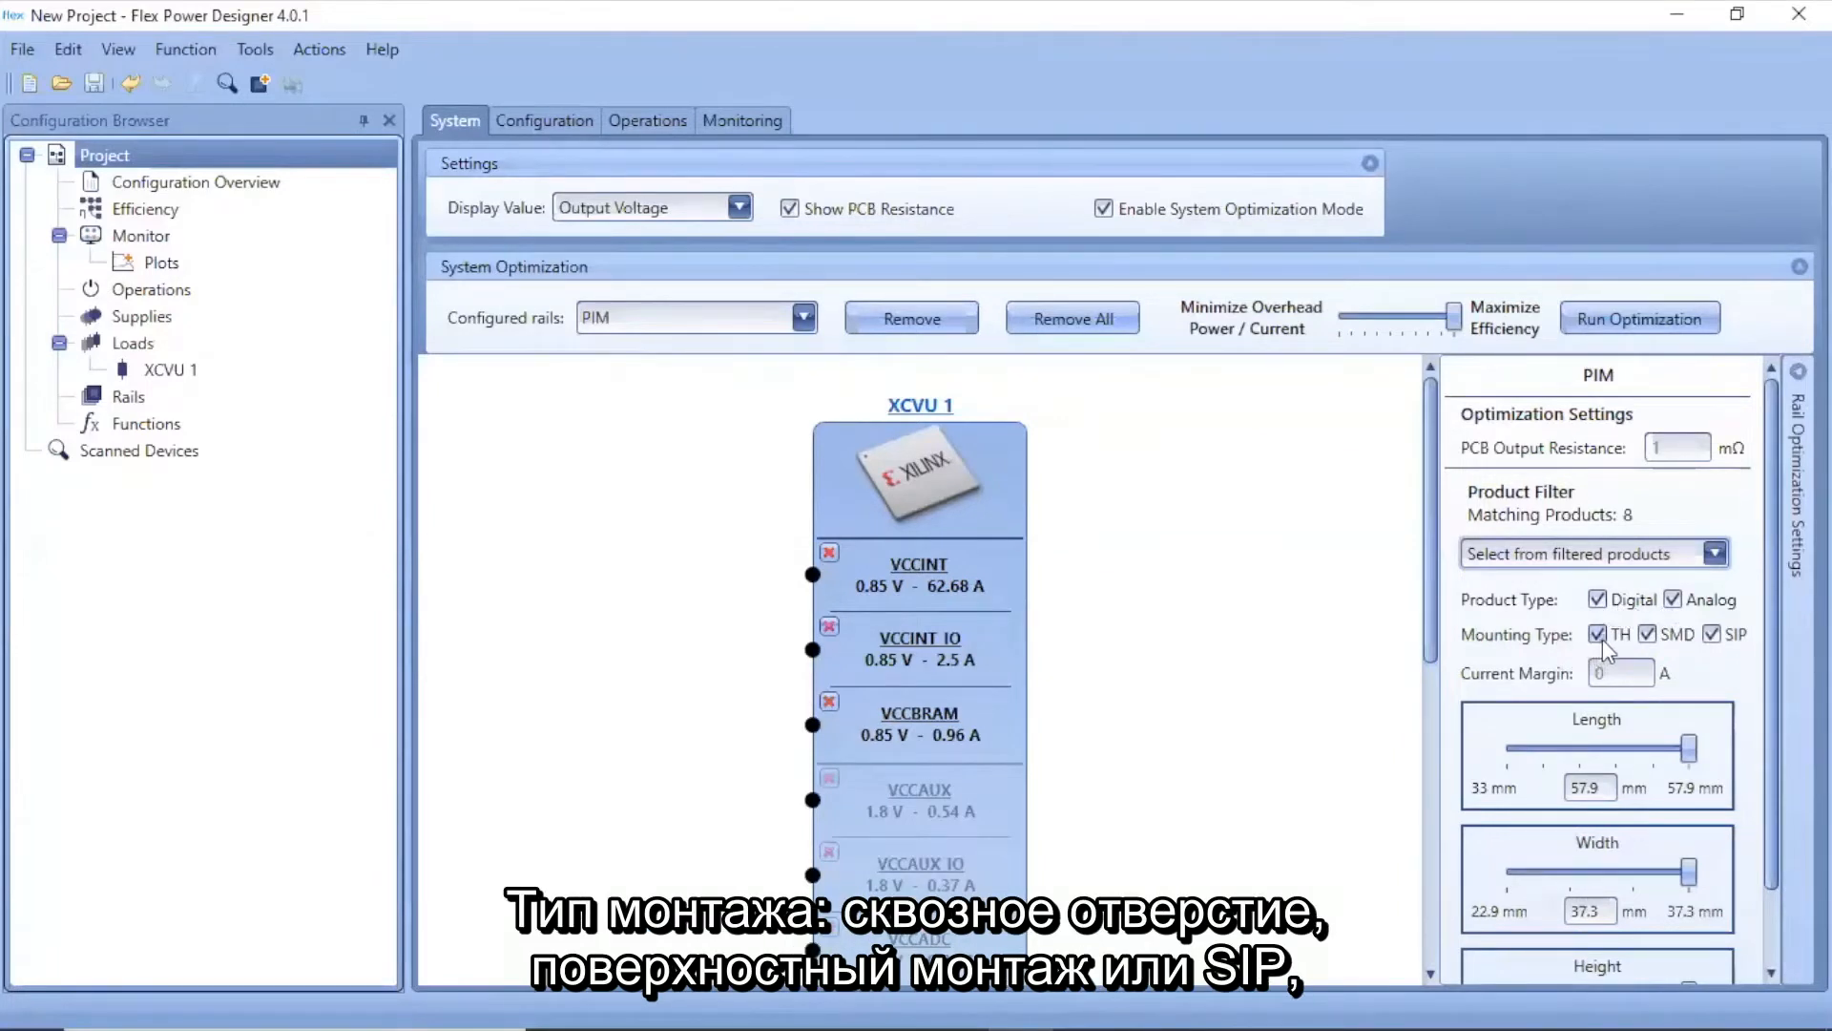
pyautogui.scroll(-1, 1715, 639)
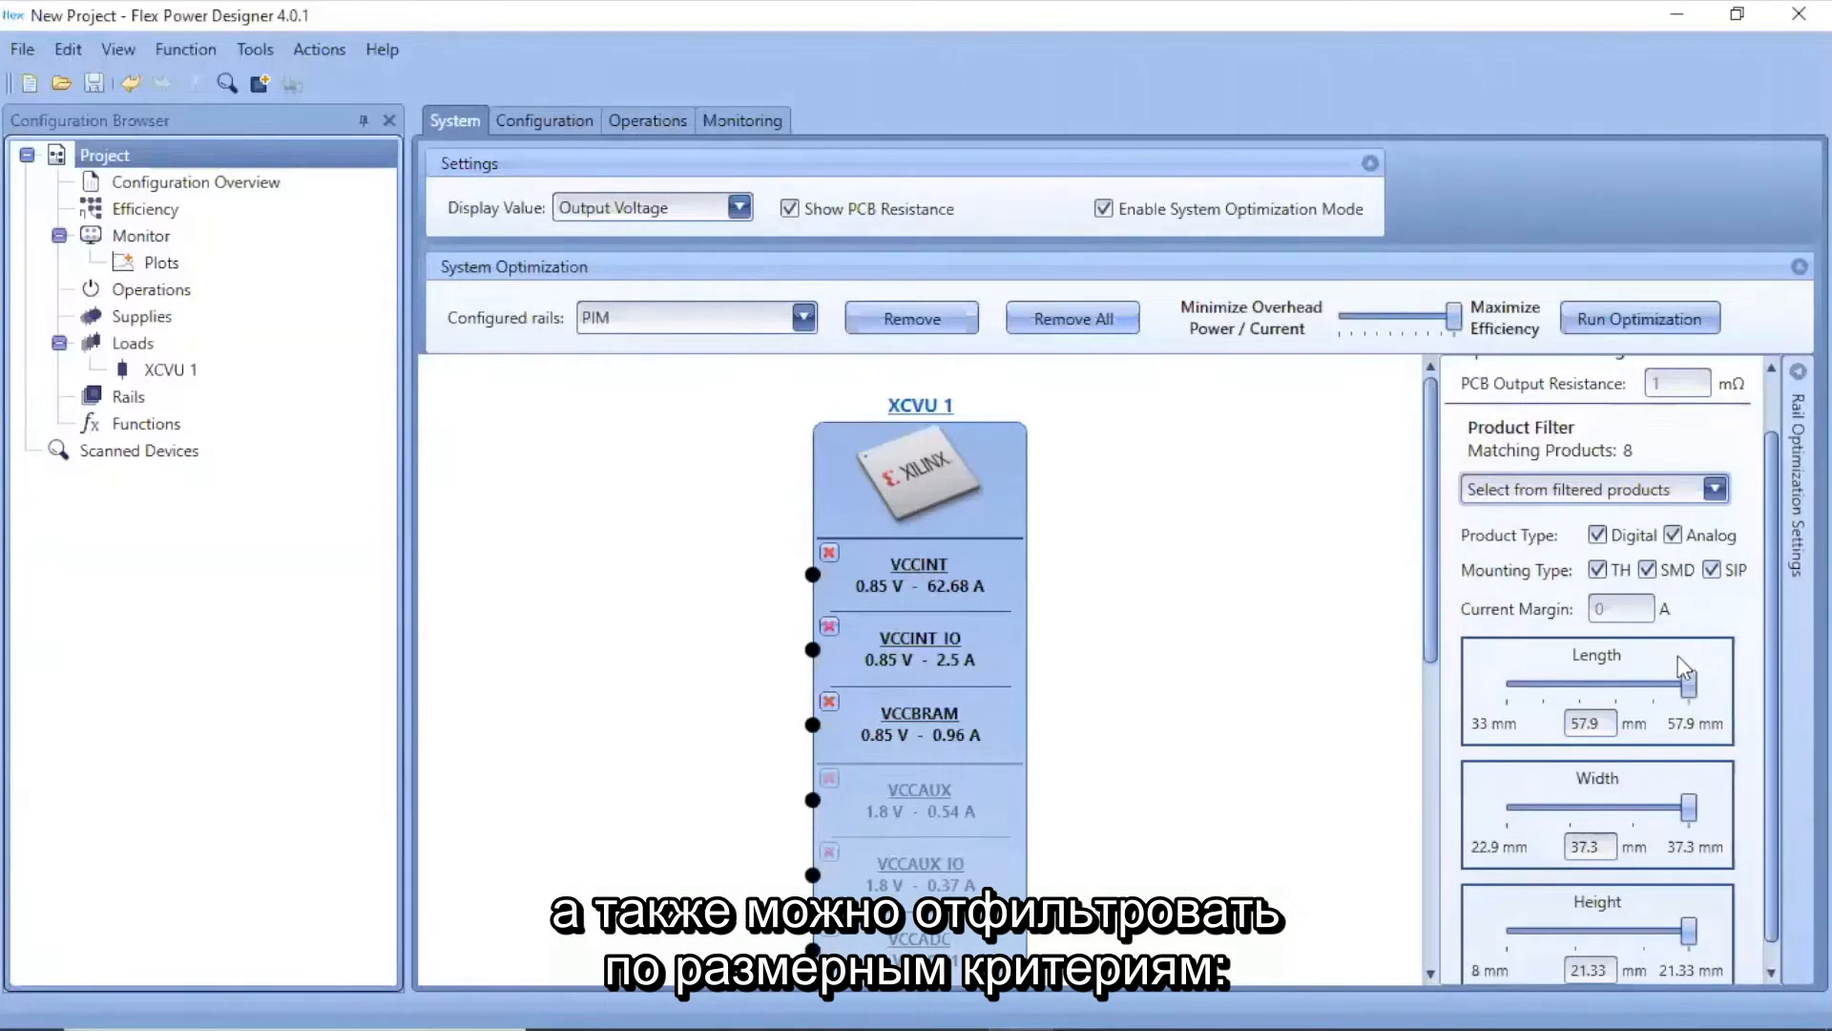
pyautogui.scroll(-1, 1675, 647)
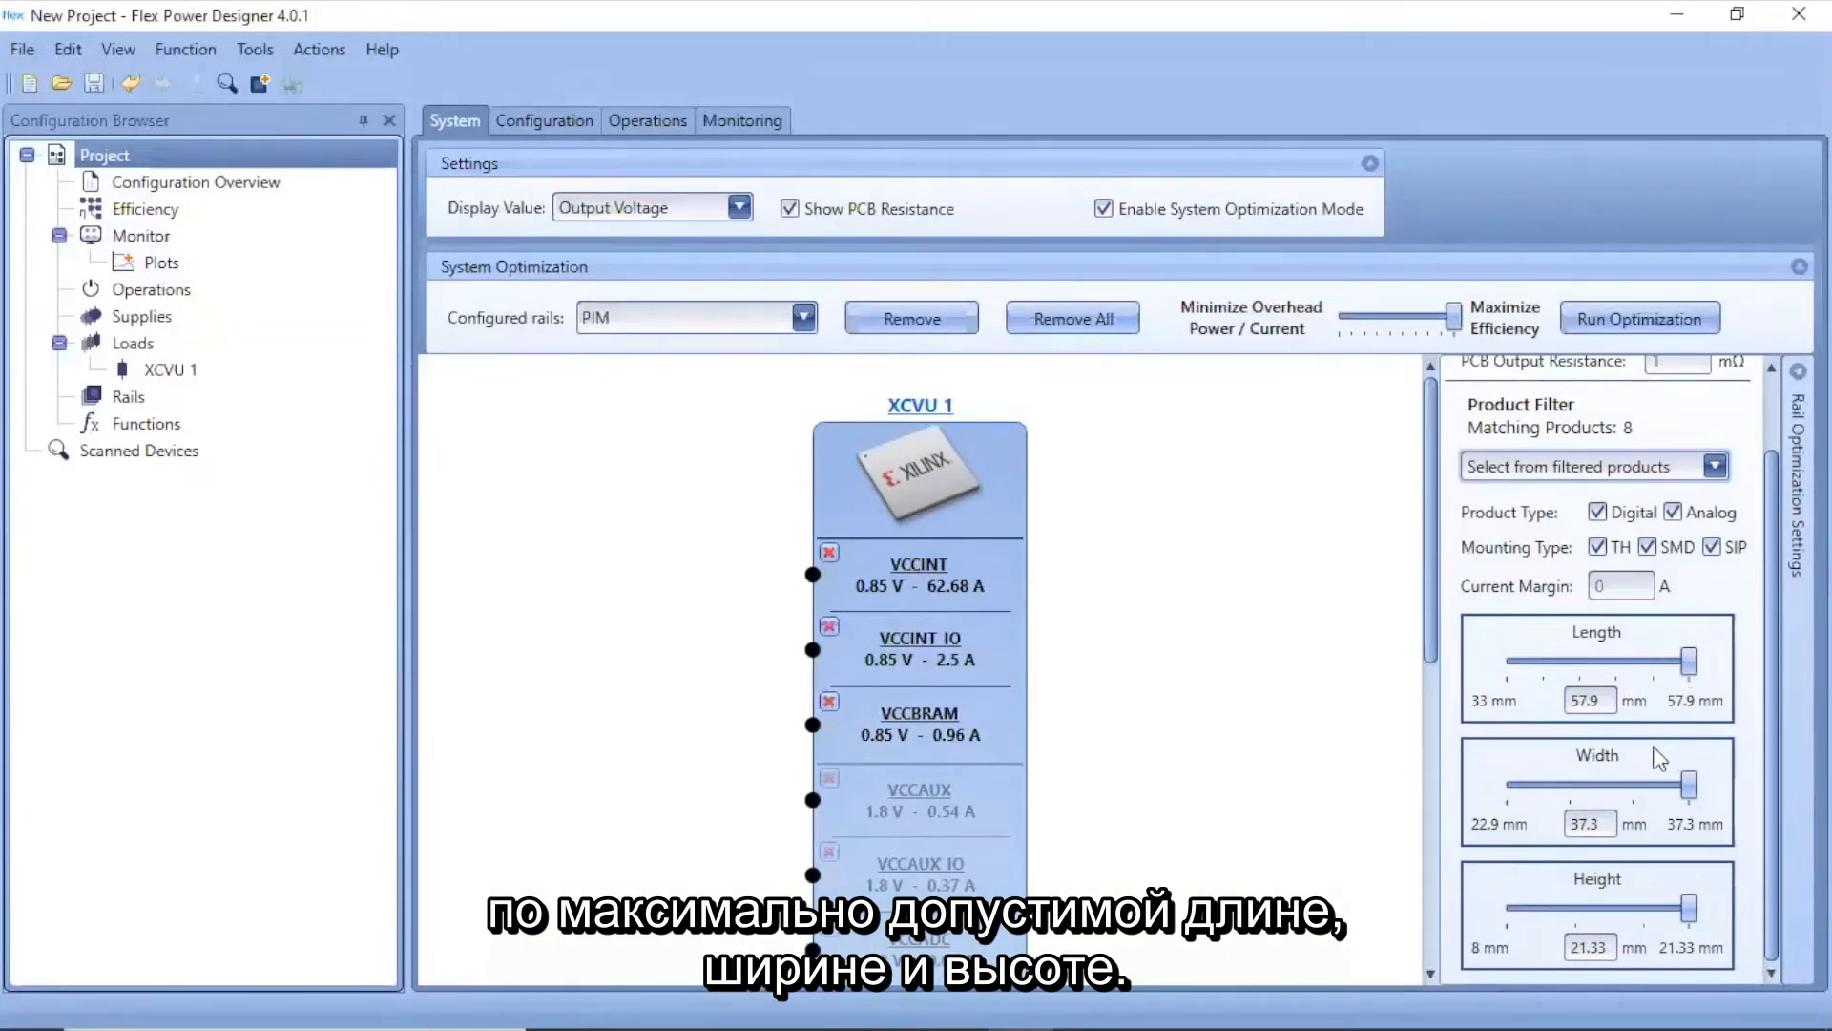
pyautogui.scroll(2, 1761, 637)
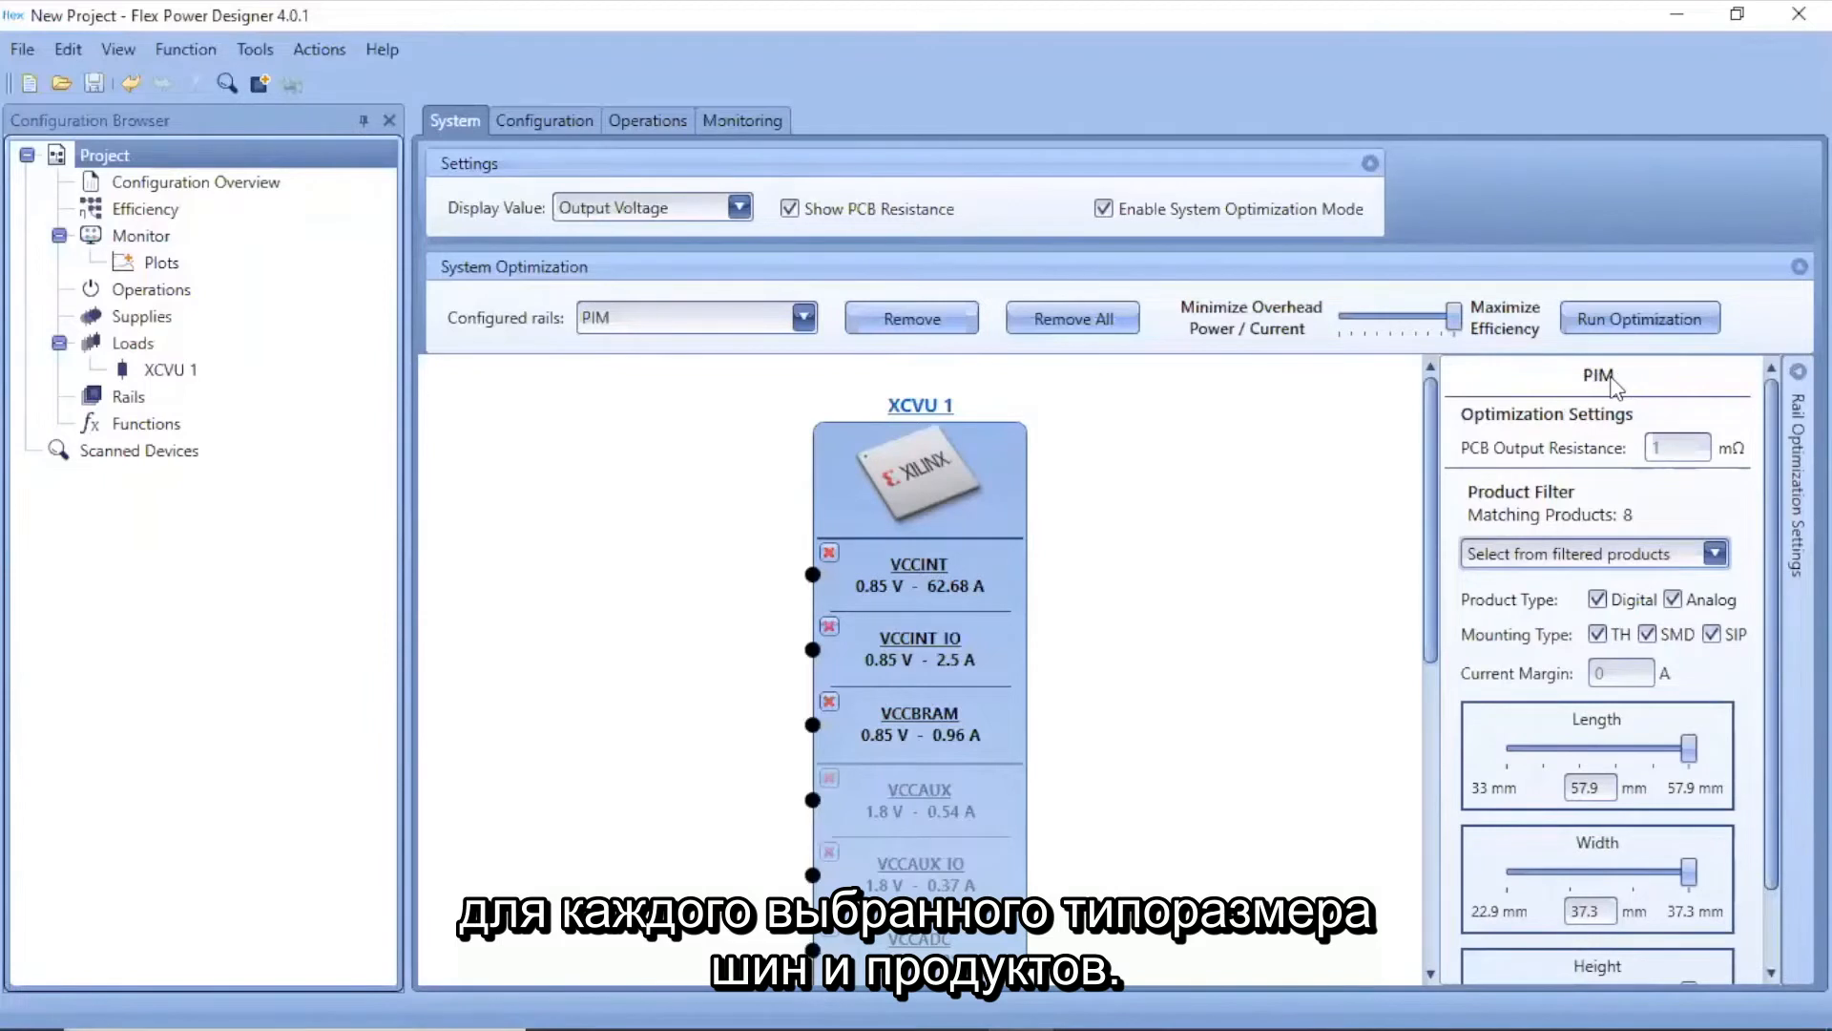
pyautogui.scroll(-2, 1611, 747)
pyautogui.scroll(2, 1560, 727)
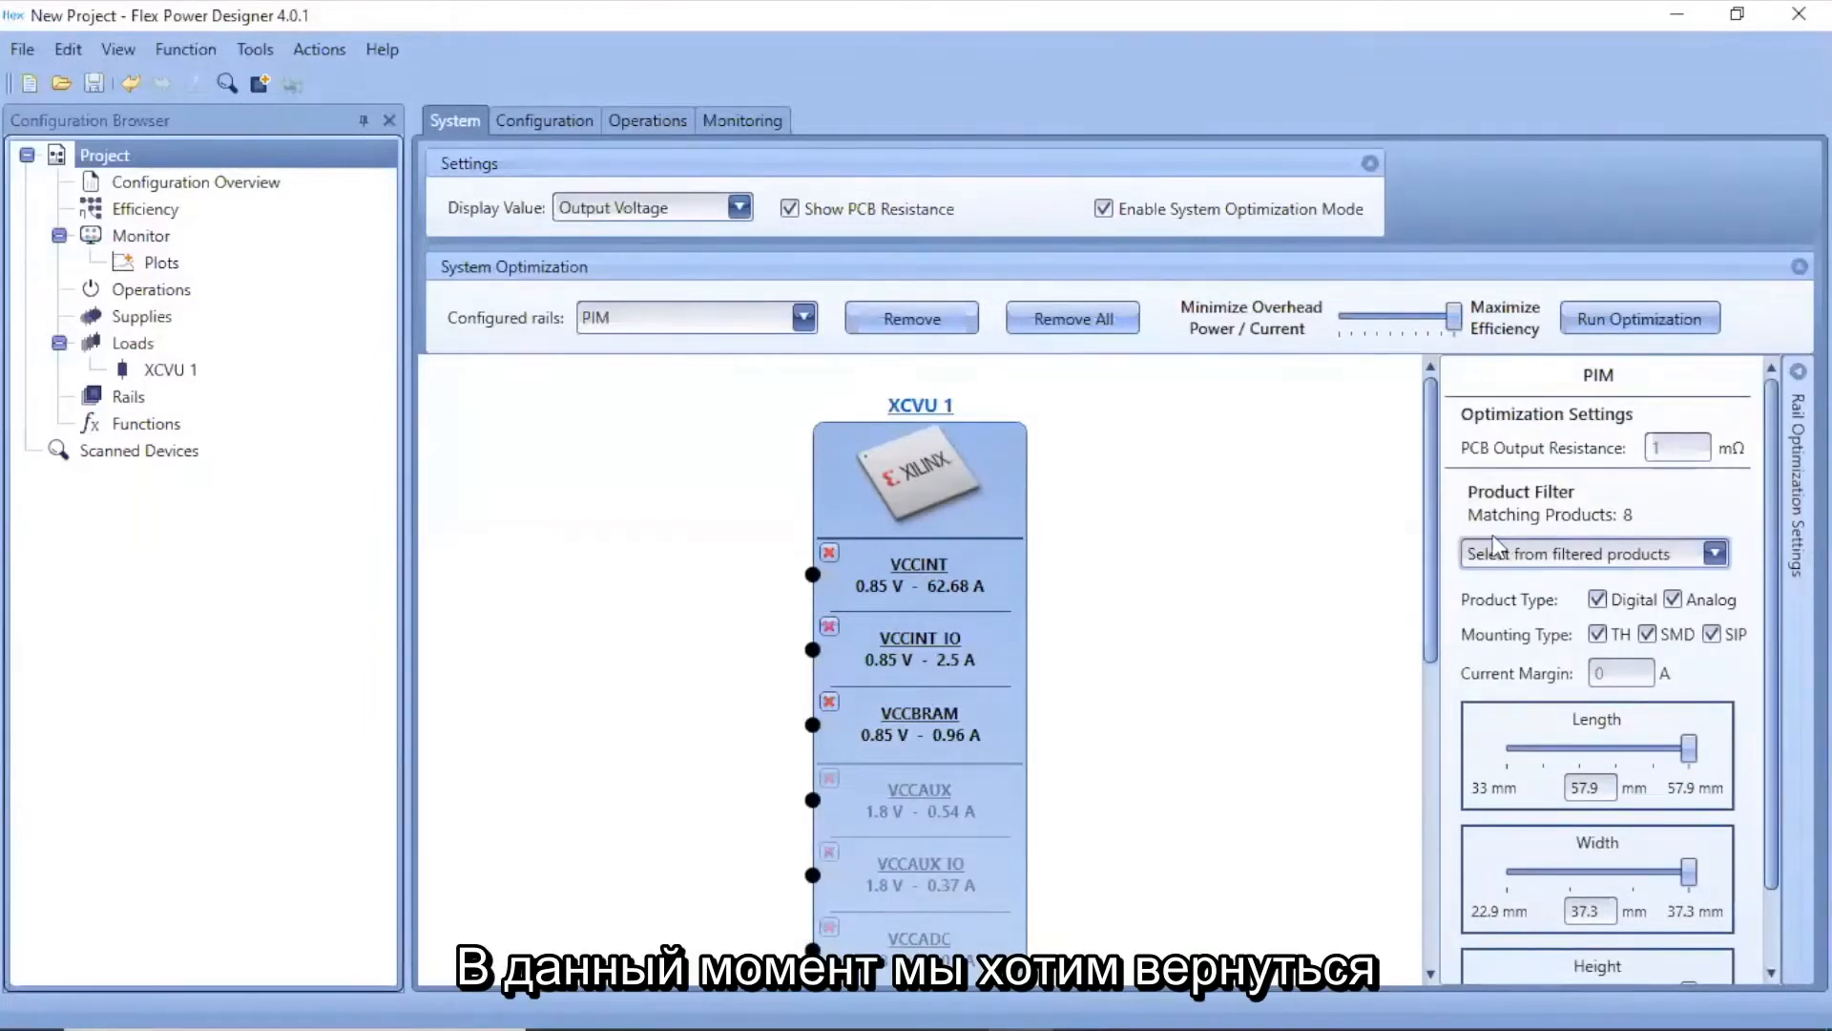
# Add the VCCAUX, VCCO15, VCCO18 and VCC_IO_HBM load groups of XCVU 1 to the optimization.
pyautogui.scroll(-3, 1101, 754)
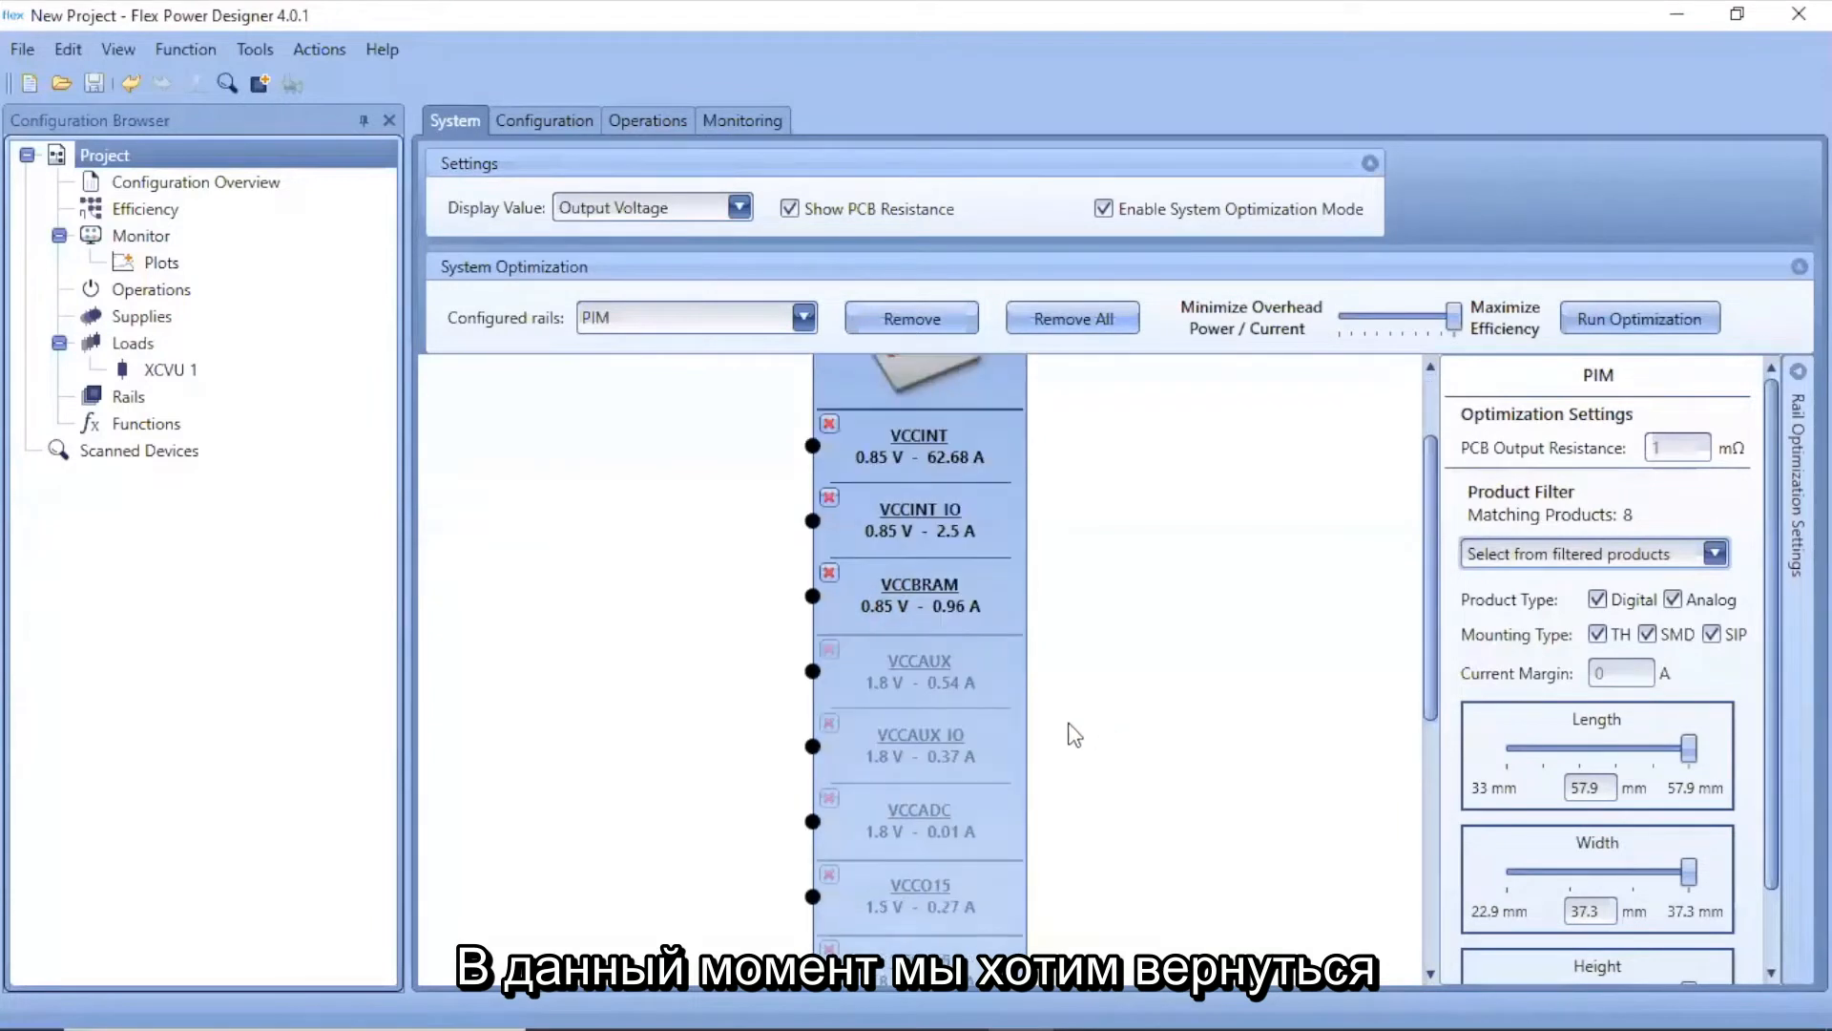
pyautogui.click(920, 666)
pyautogui.scroll(-3, 983, 782)
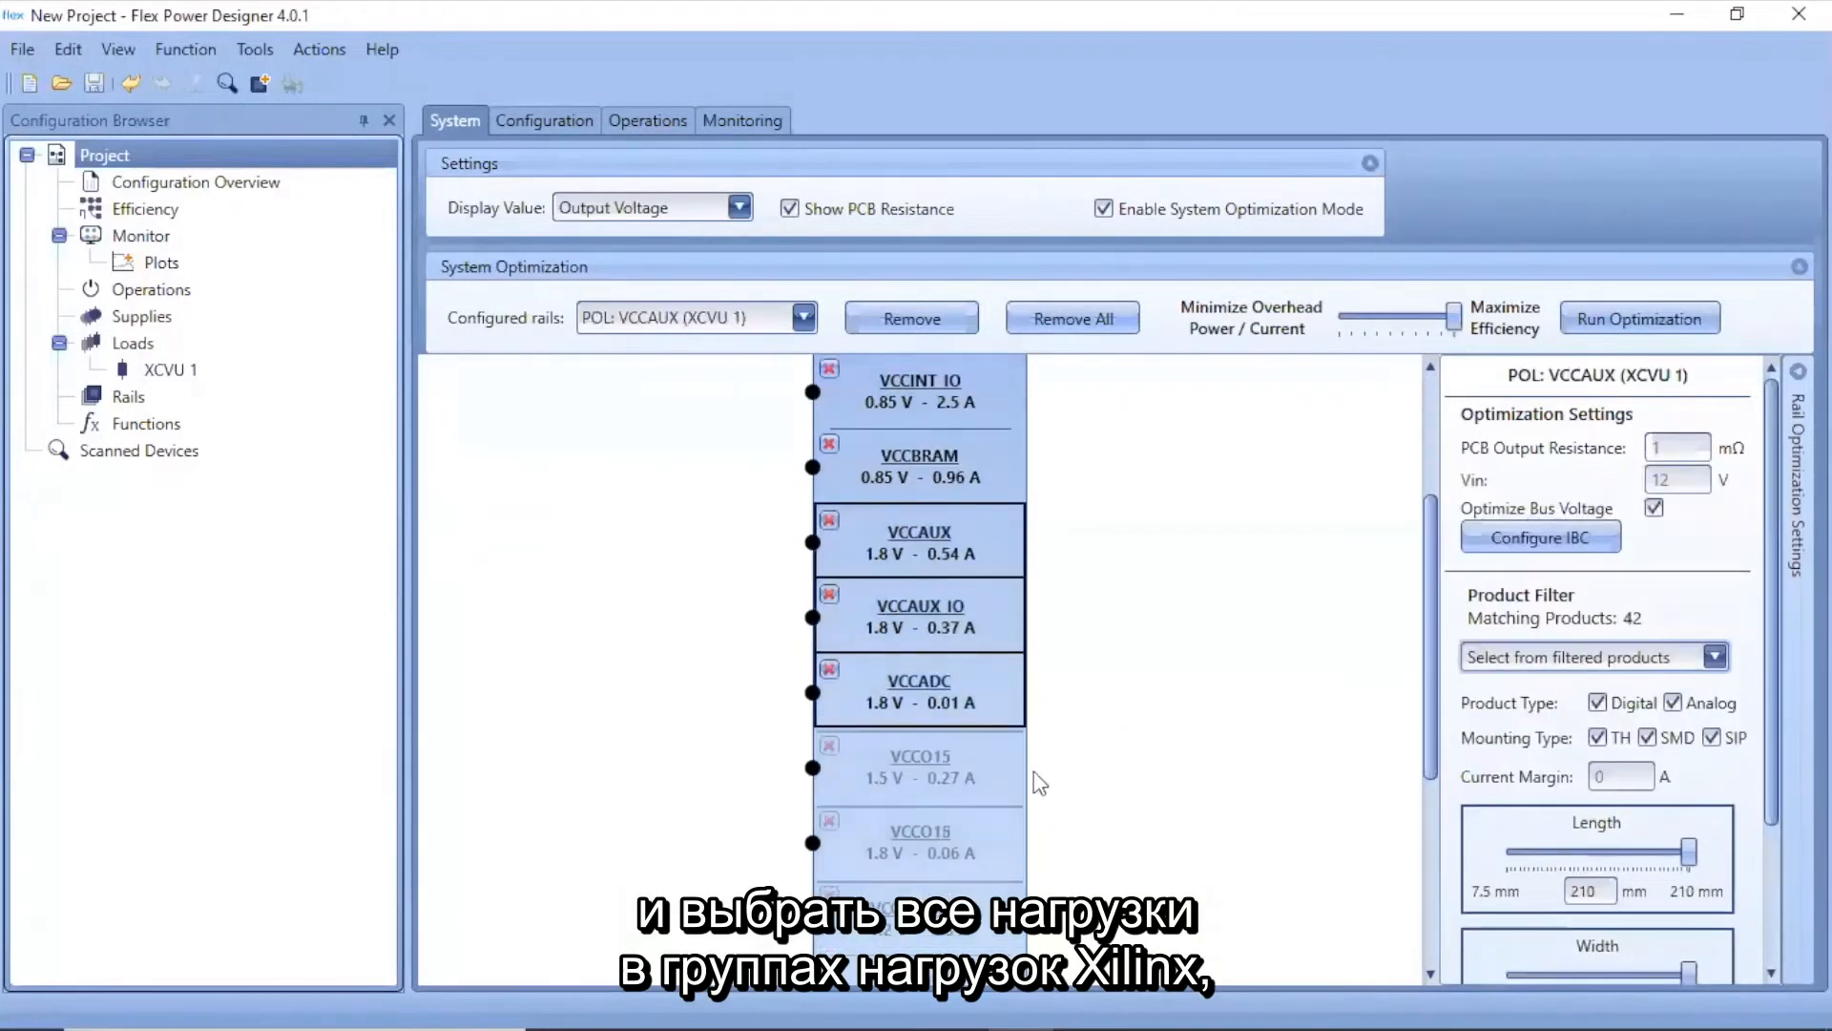
pyautogui.click(942, 770)
pyautogui.click(924, 826)
pyautogui.scroll(-3, 958, 786)
pyautogui.click(958, 787)
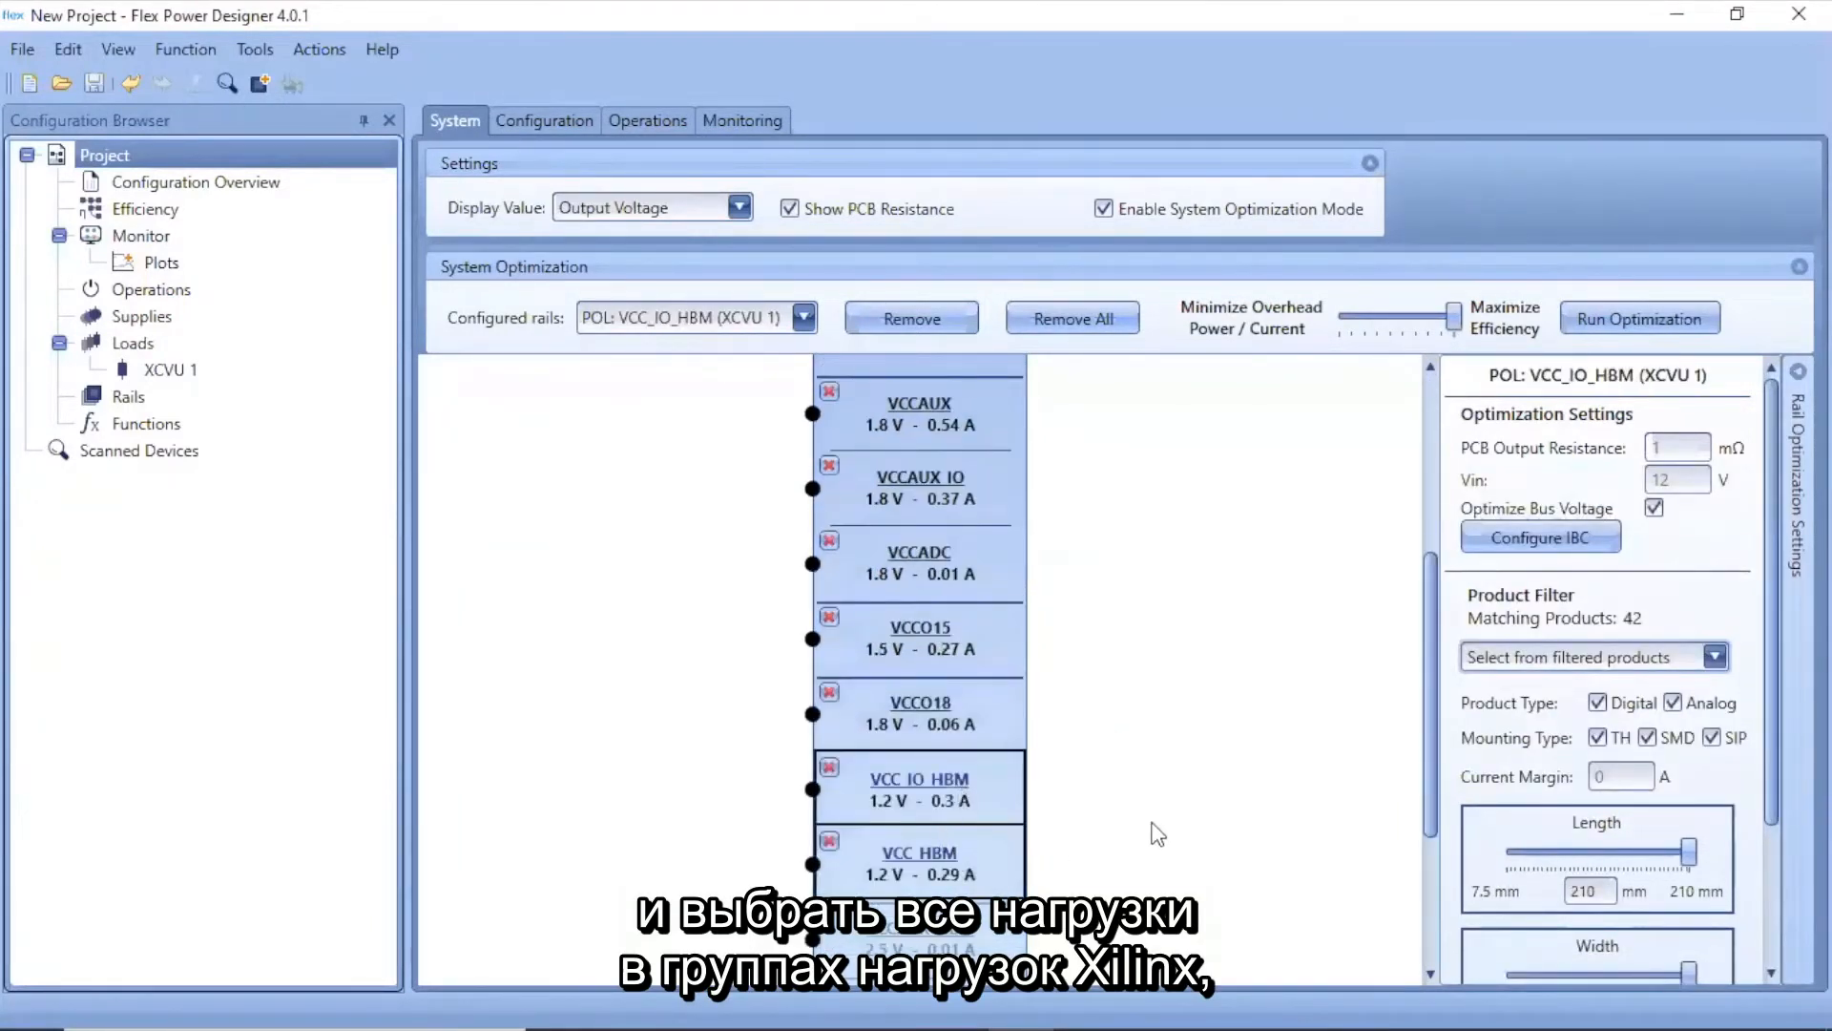
# Add the remaining VCCAUX_HBM, MGTYAVTT, MGTYAVCC and MGTYVCCAUX loads of XCVU 1 to the optimization.
pyautogui.scroll(-3, 988, 822)
pyautogui.click(958, 827)
pyautogui.click(954, 888)
pyautogui.scroll(-3, 982, 854)
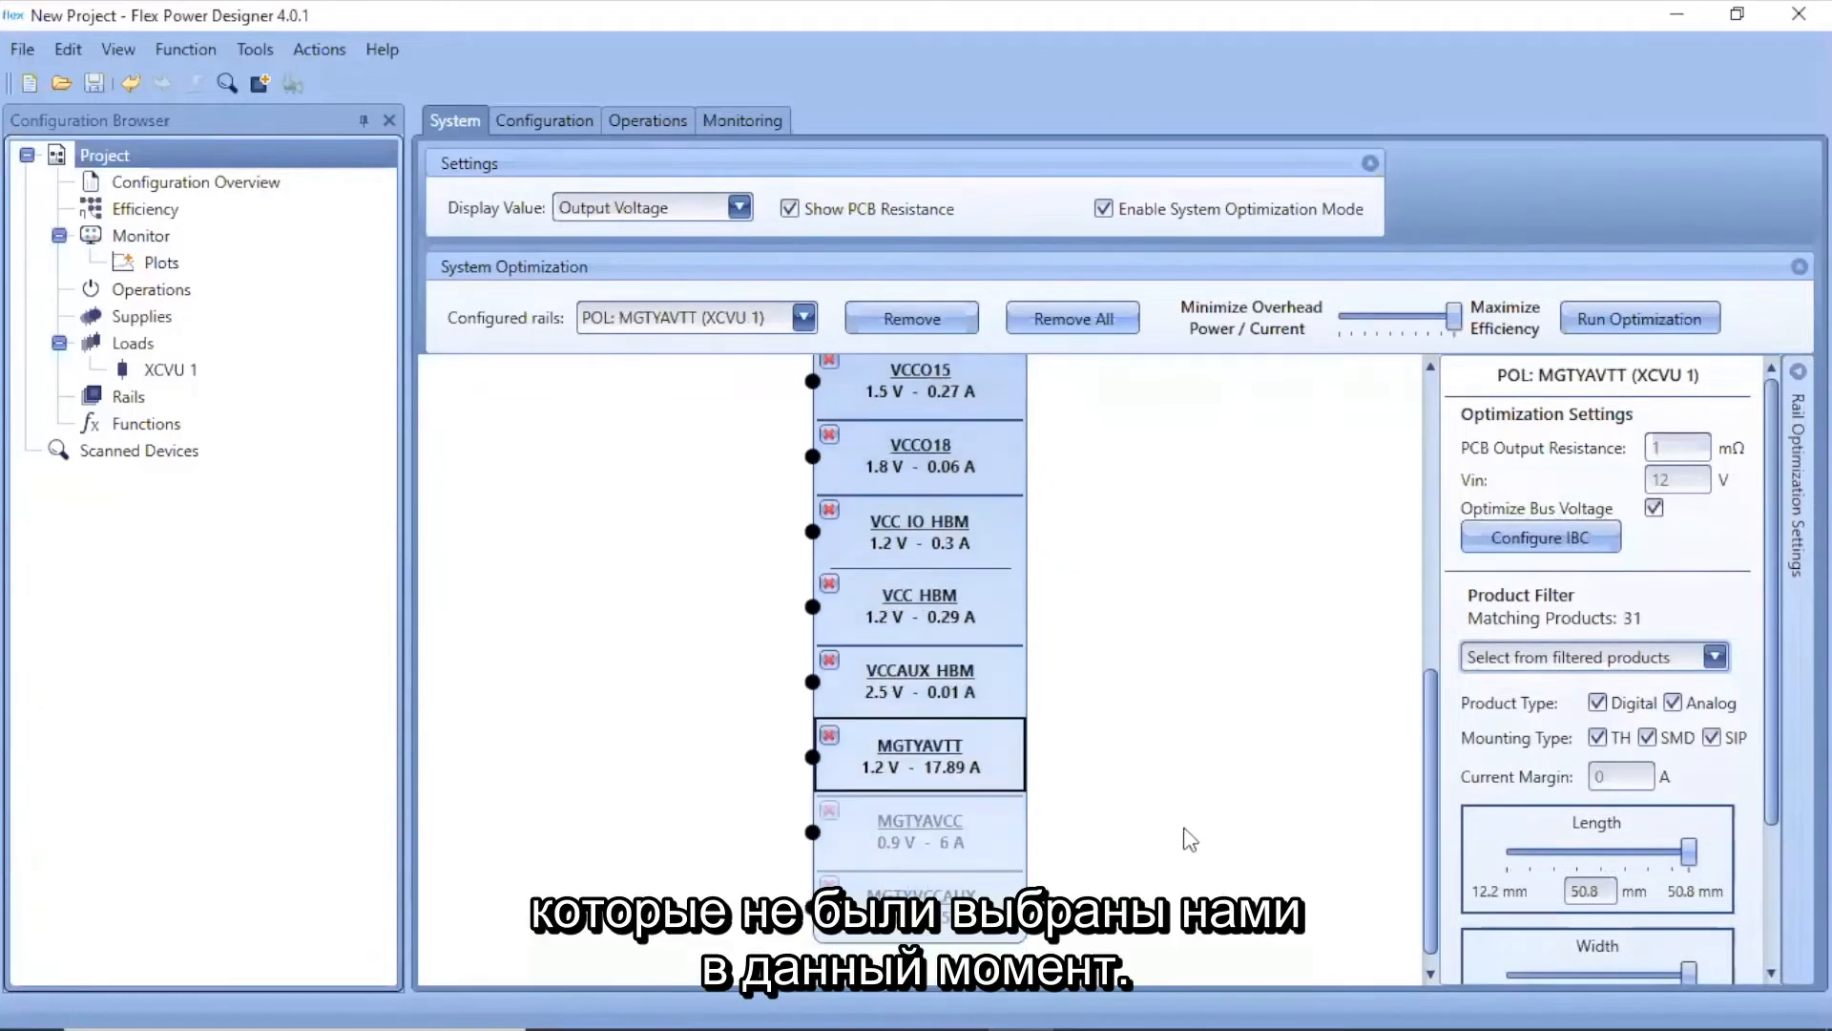
pyautogui.click(977, 827)
pyautogui.click(974, 887)
# Check the list of configured rails and run the system optimization with the preference at Maximize Efficiency.
pyautogui.scroll(15, 916, 668)
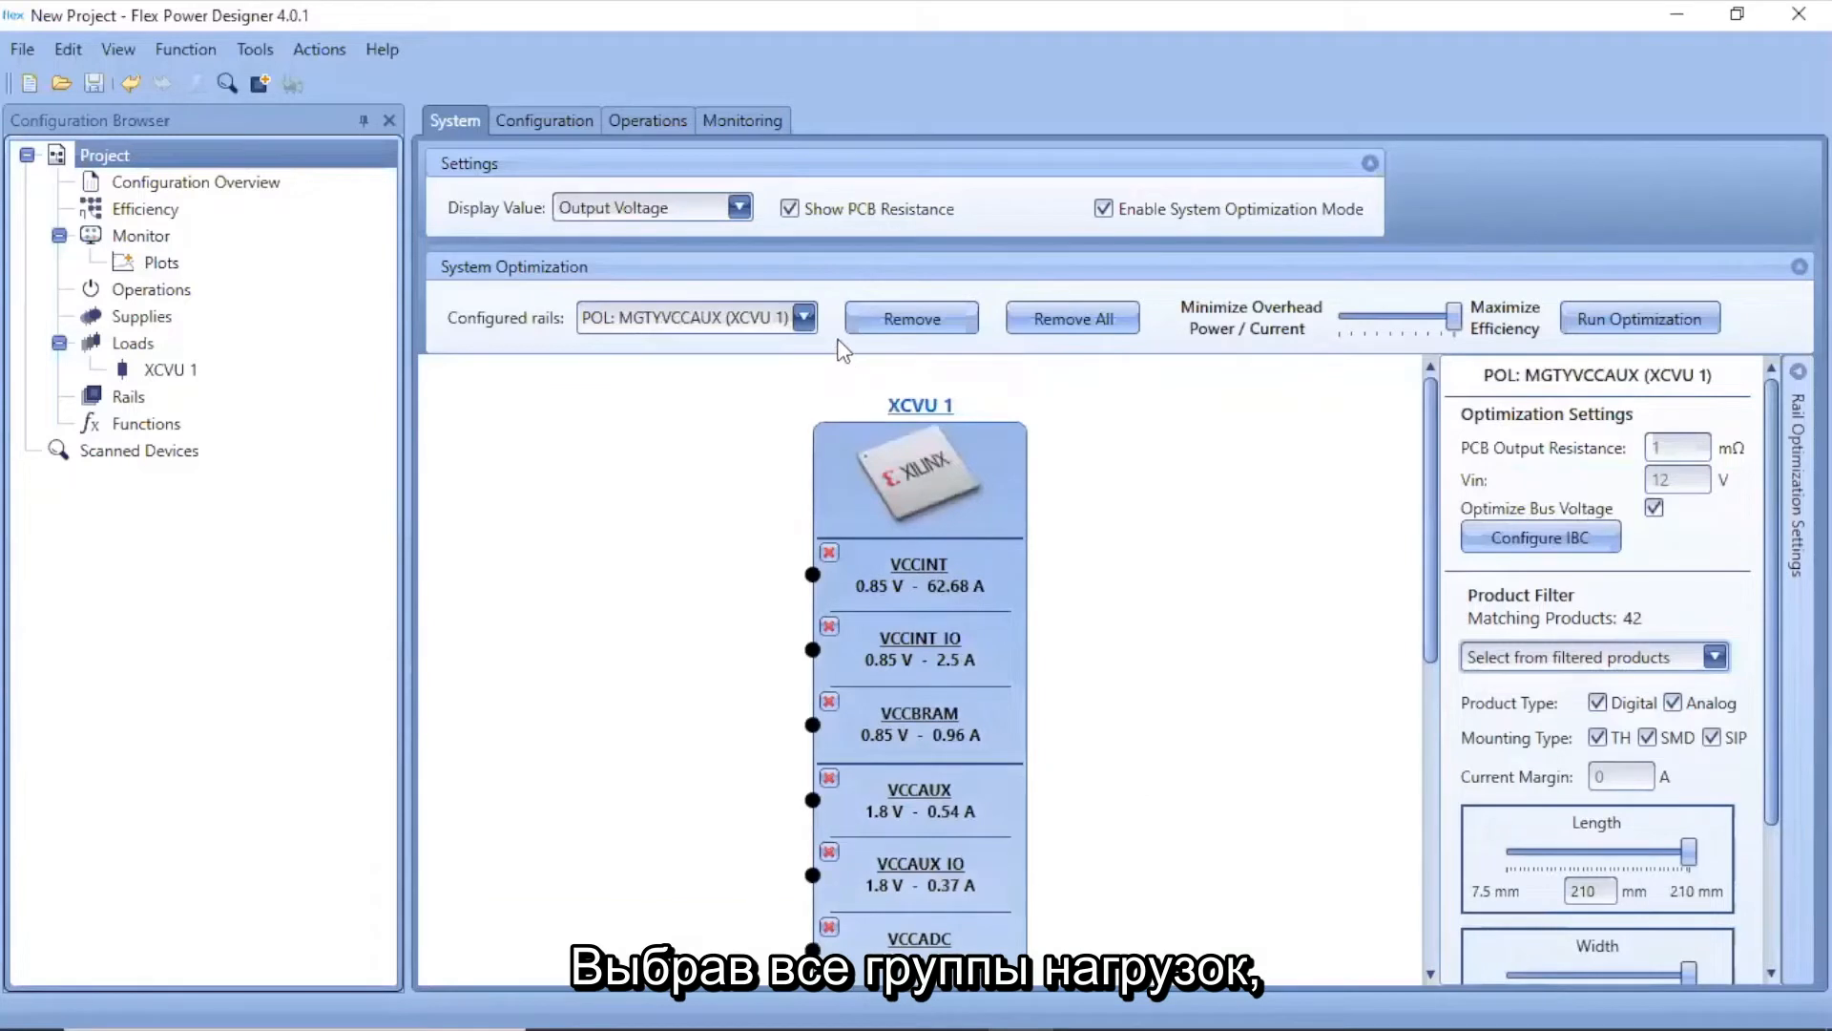
pyautogui.click(807, 318)
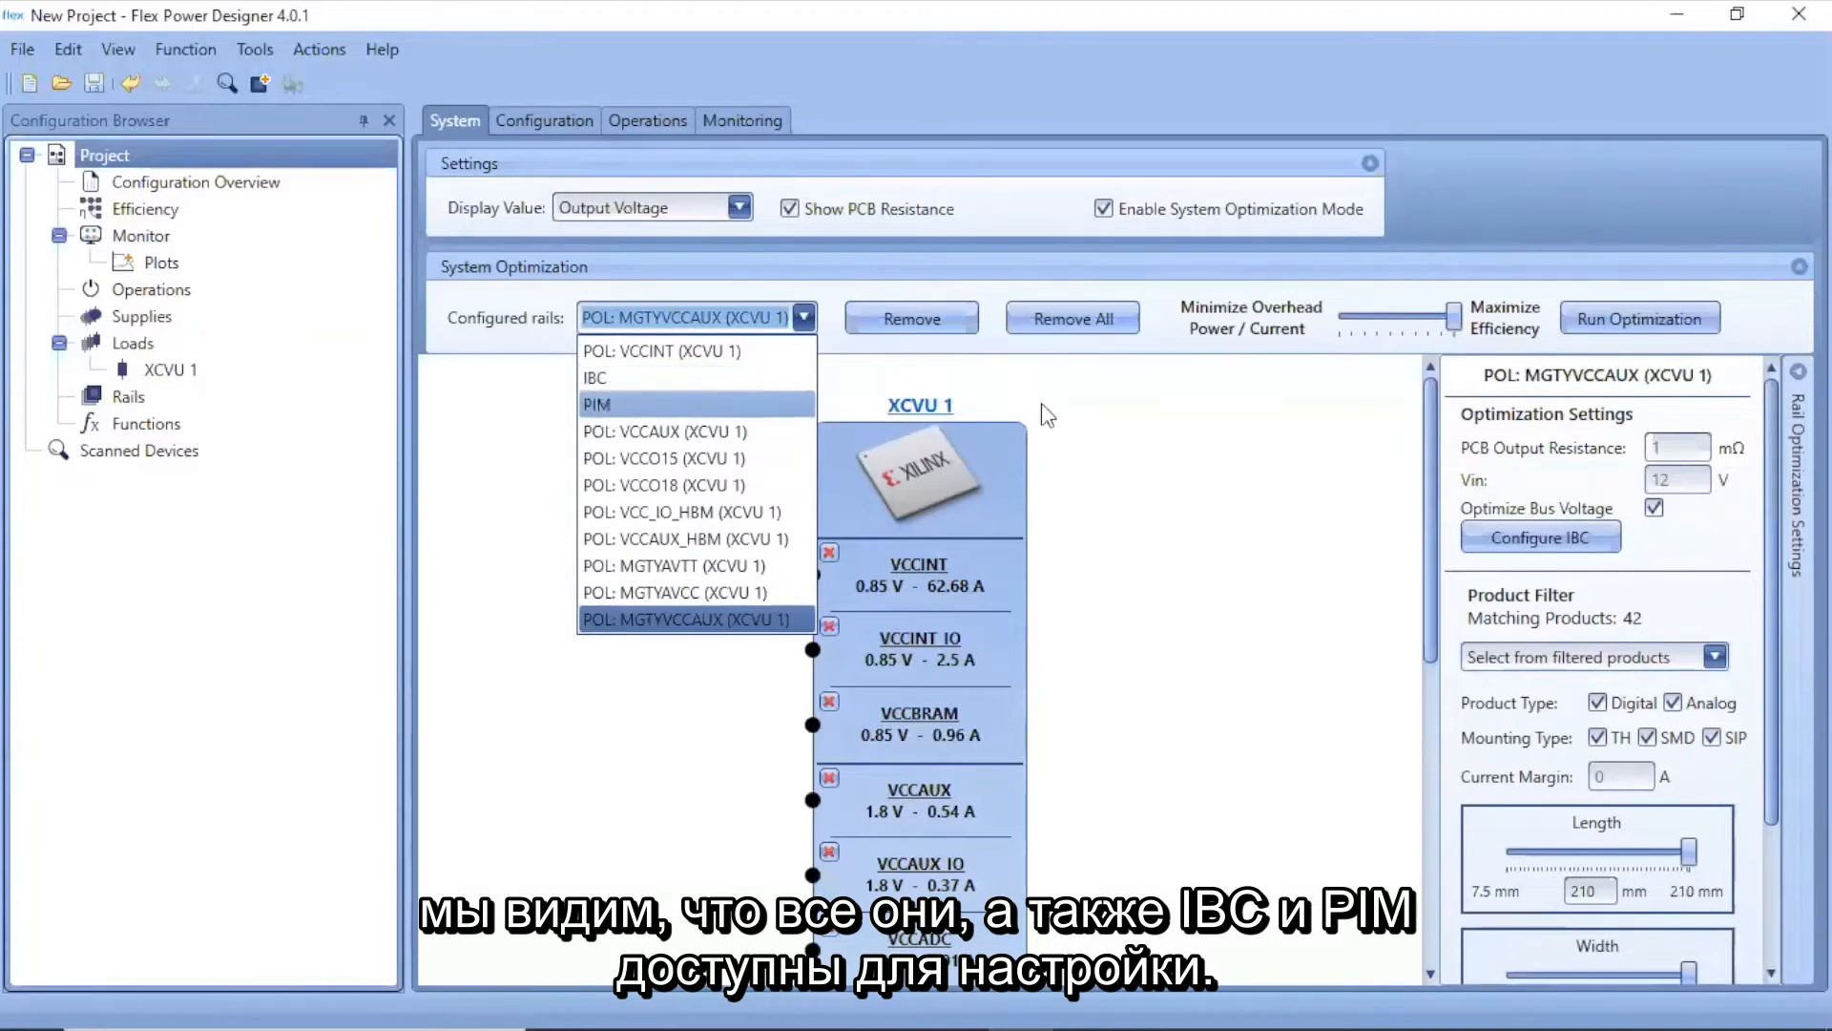
pyautogui.click(1217, 428)
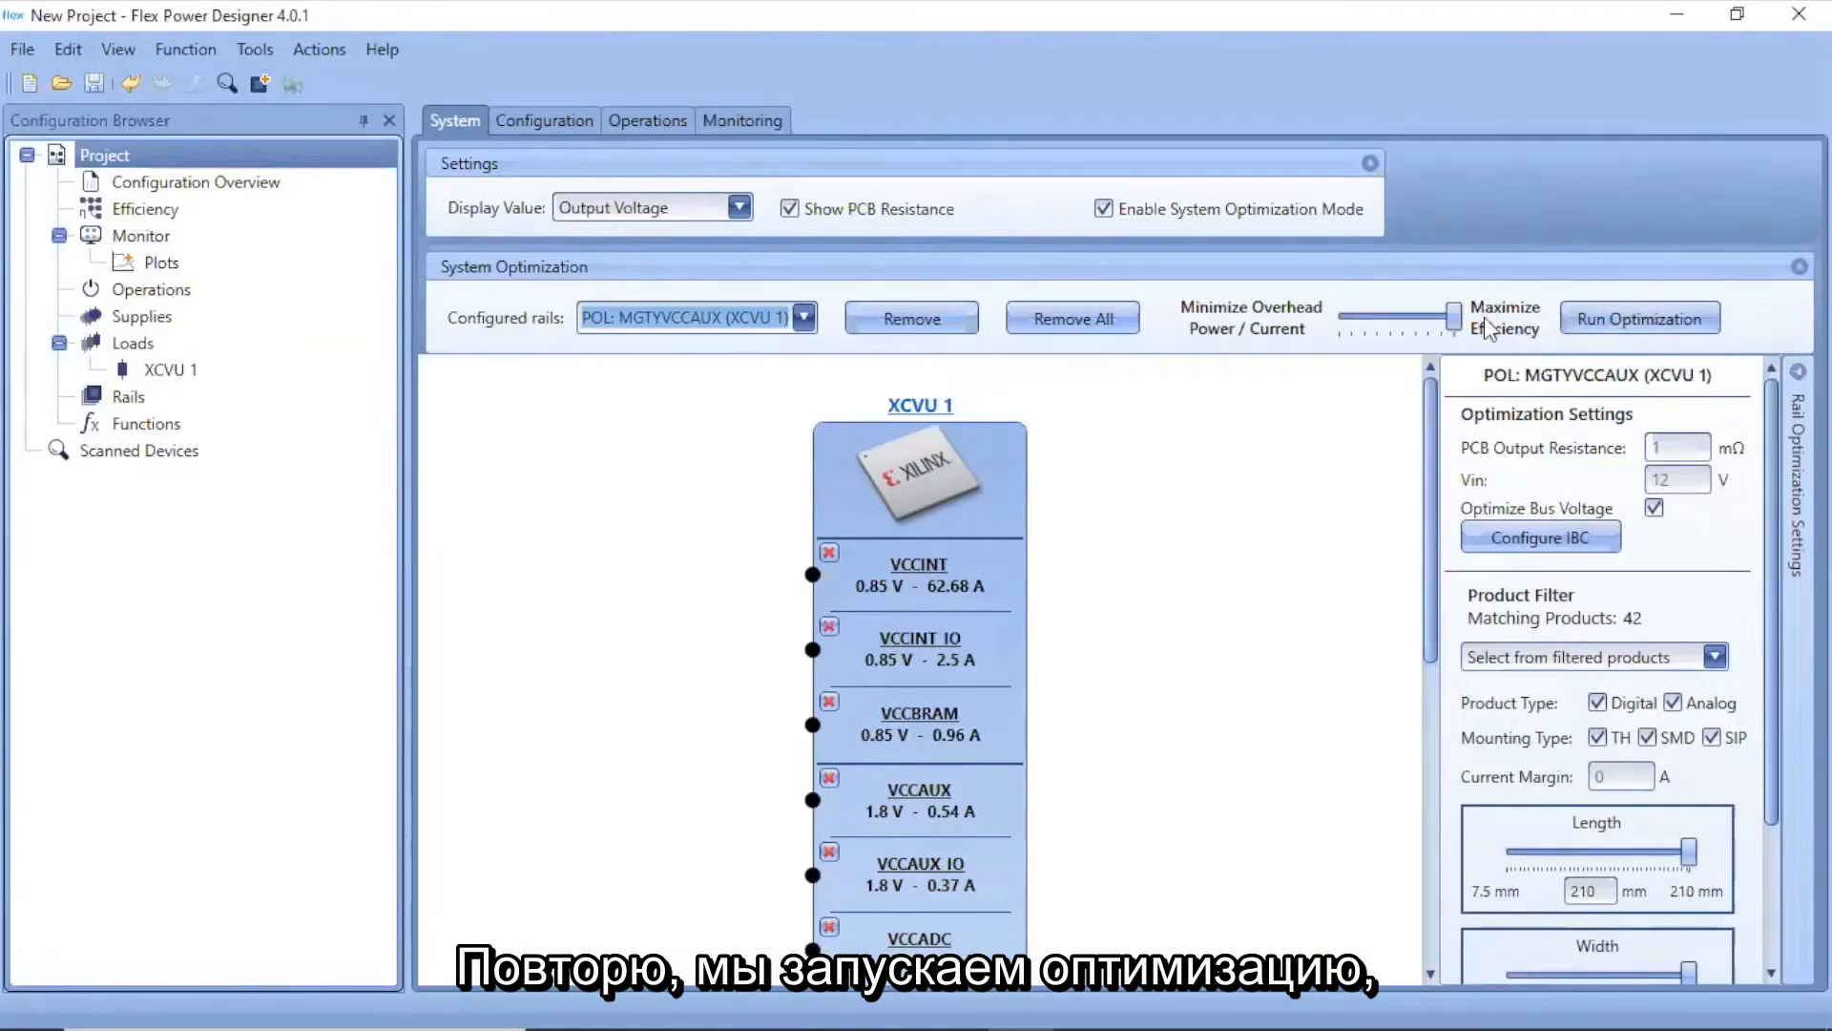
pyautogui.click(1625, 324)
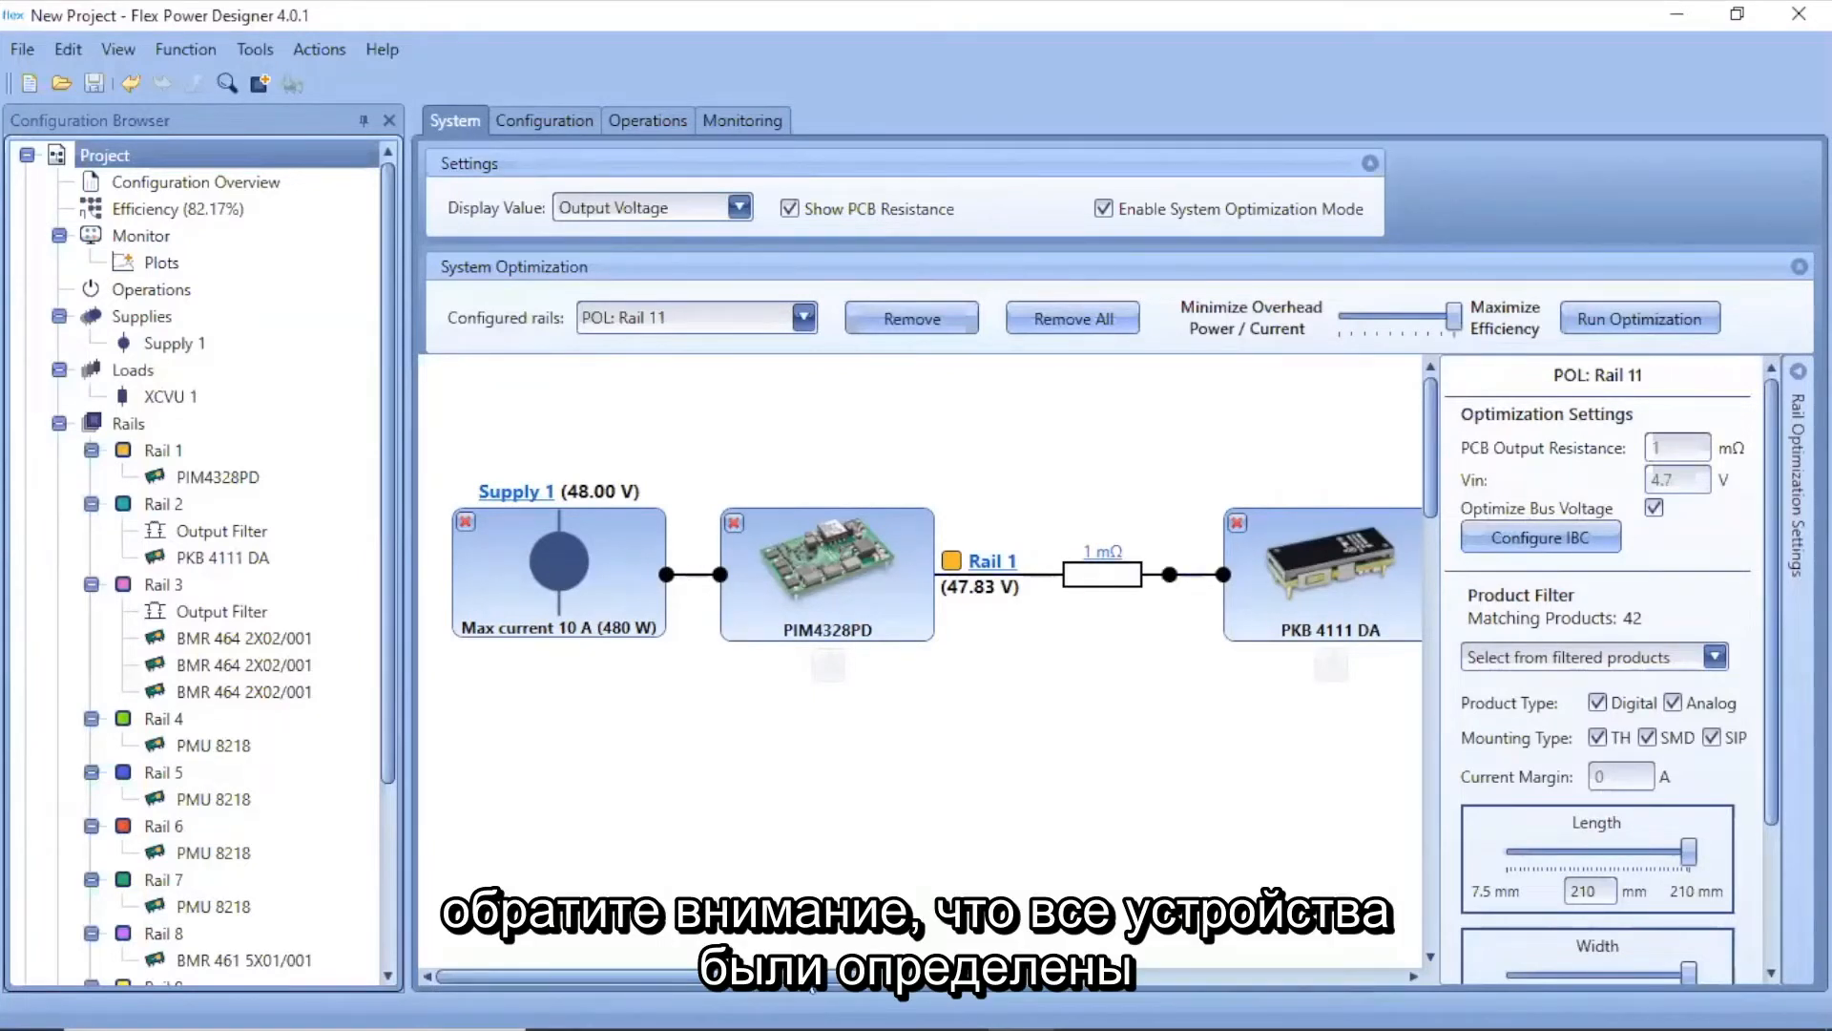
# Examine the power modules chosen for the optimized system along the chain from the supply to the point-of-load rails.
pyautogui.moveTo(812, 989); pyautogui.dragTo(1250, 998)
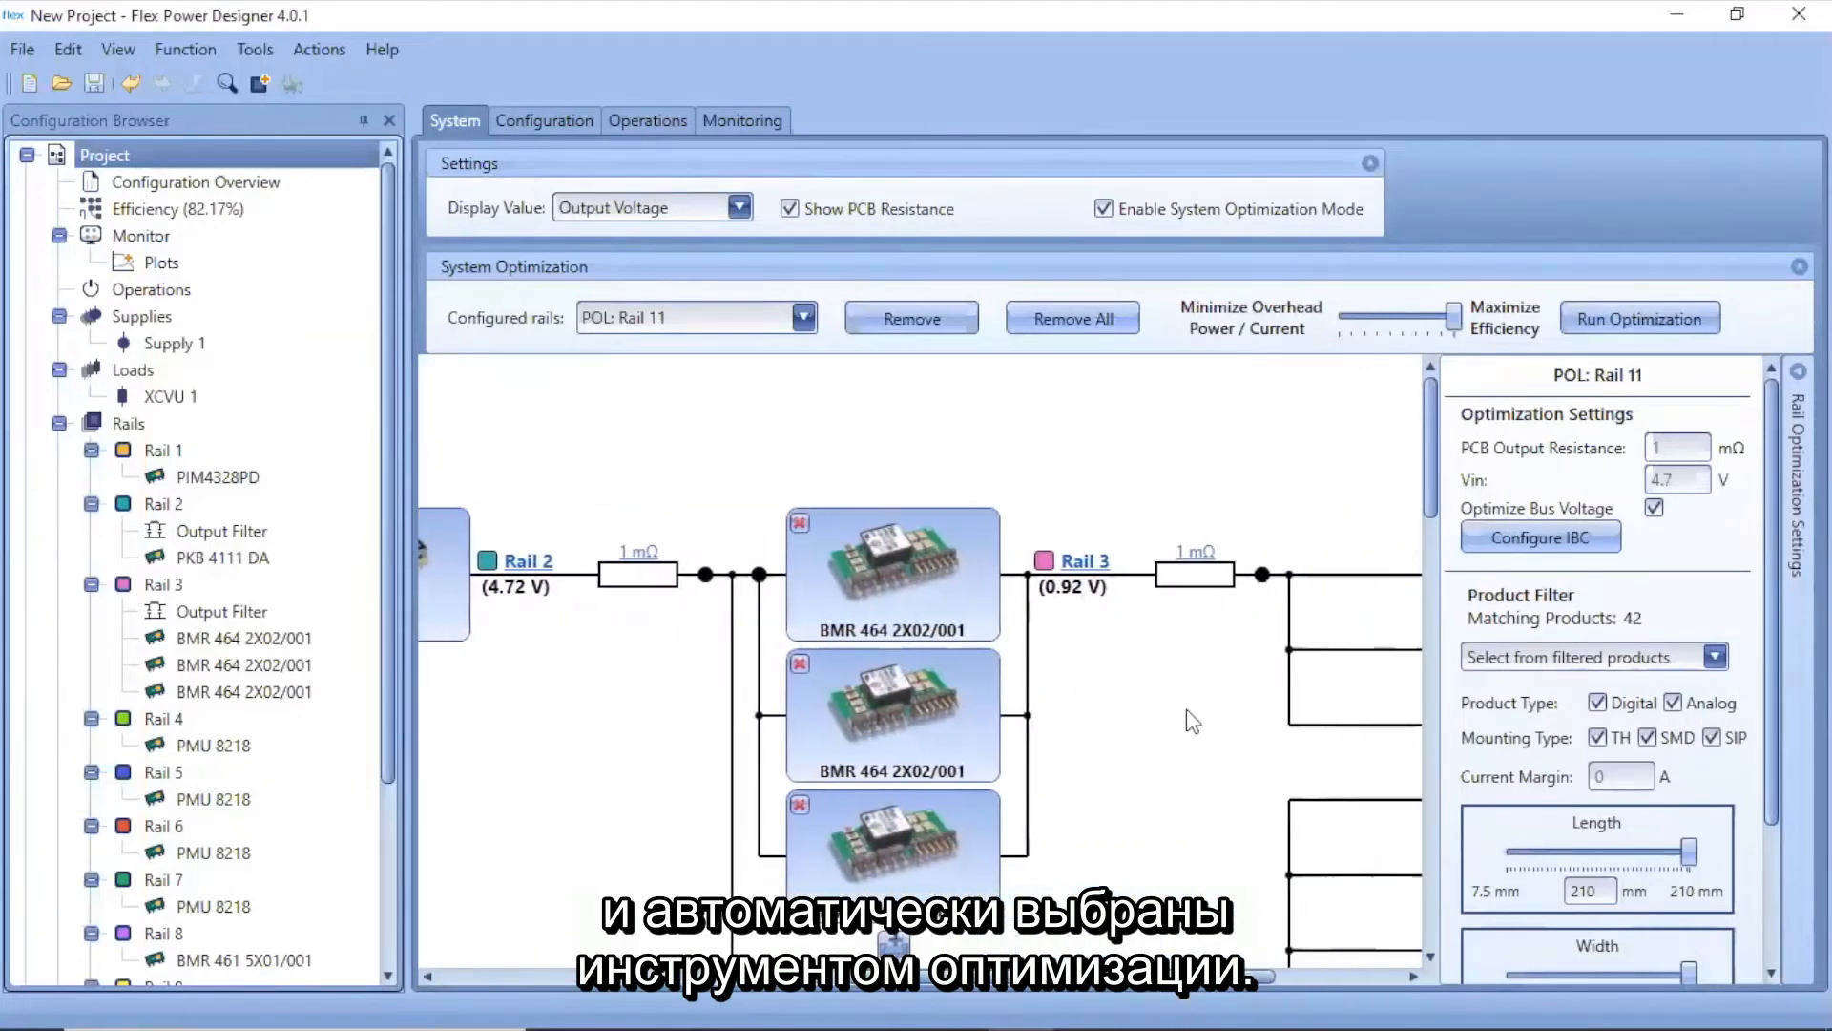
pyautogui.scroll(-10, 1212, 730)
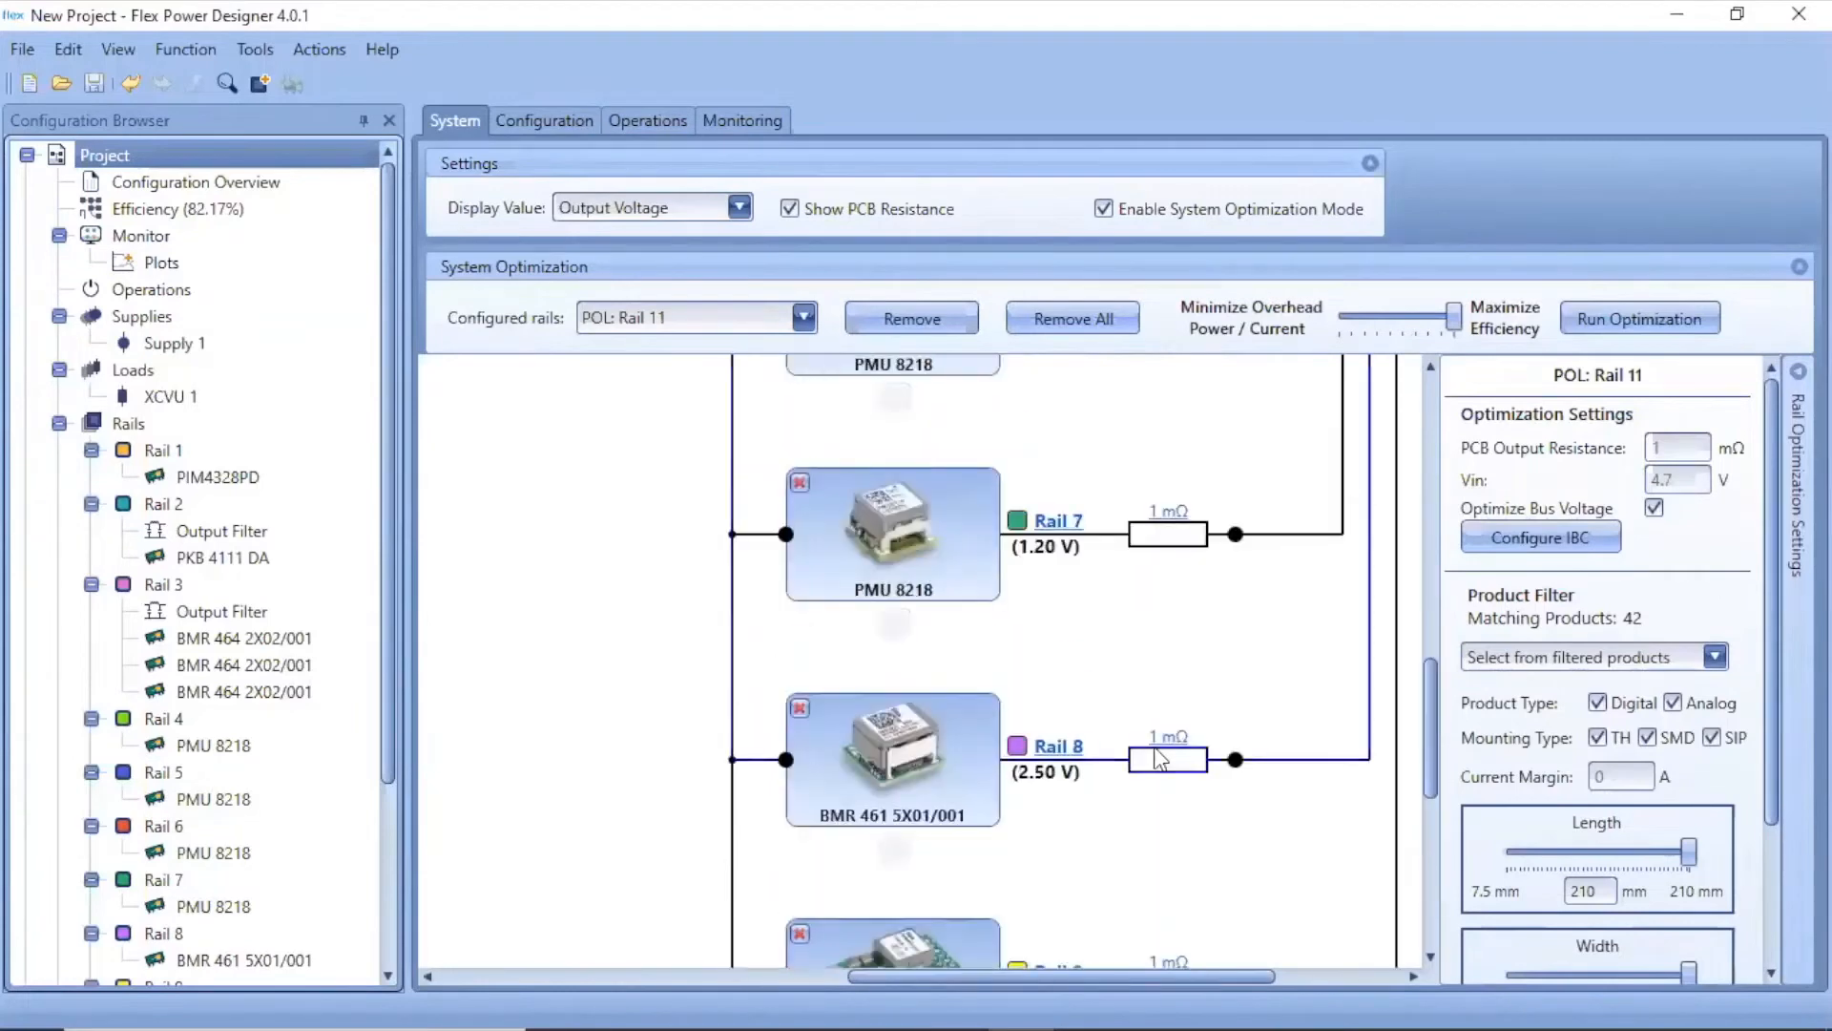
pyautogui.scroll(10, 1158, 749)
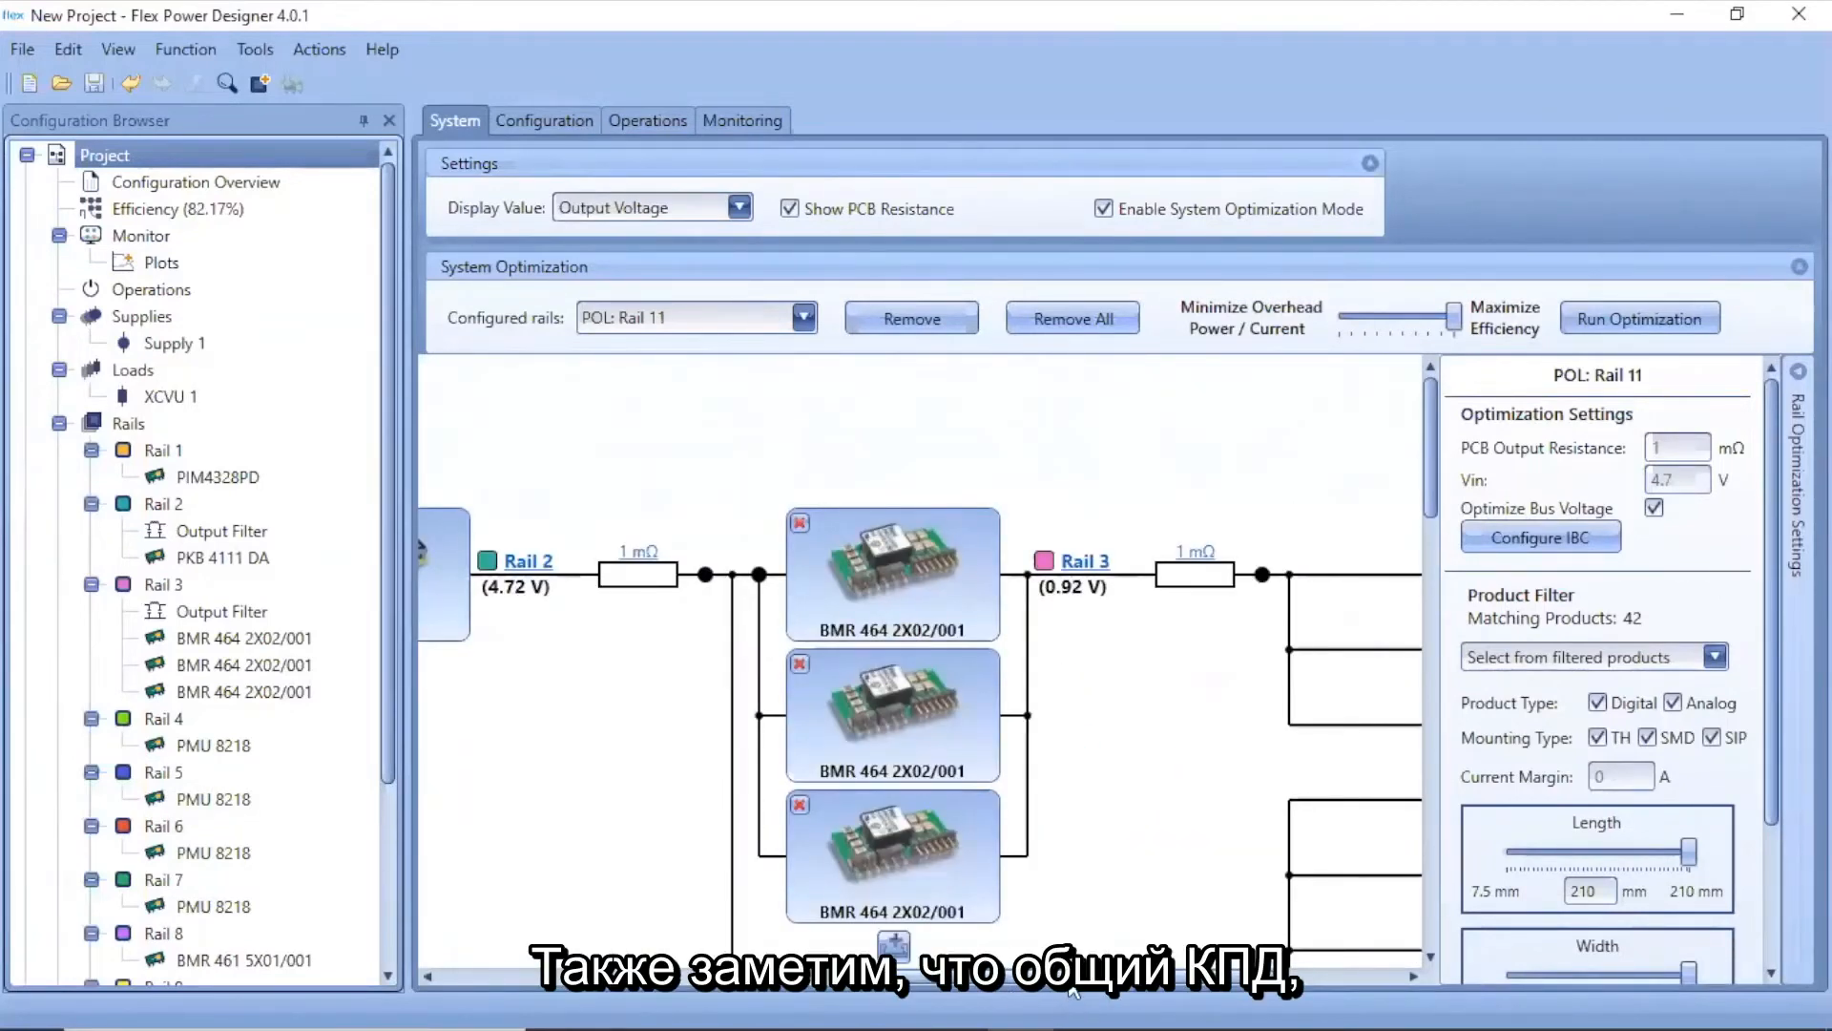
pyautogui.moveTo(1069, 983)
pyautogui.mouseDown()
pyautogui.moveTo(1114, 983)
pyautogui.moveTo(1075, 983)
pyautogui.mouseUp()
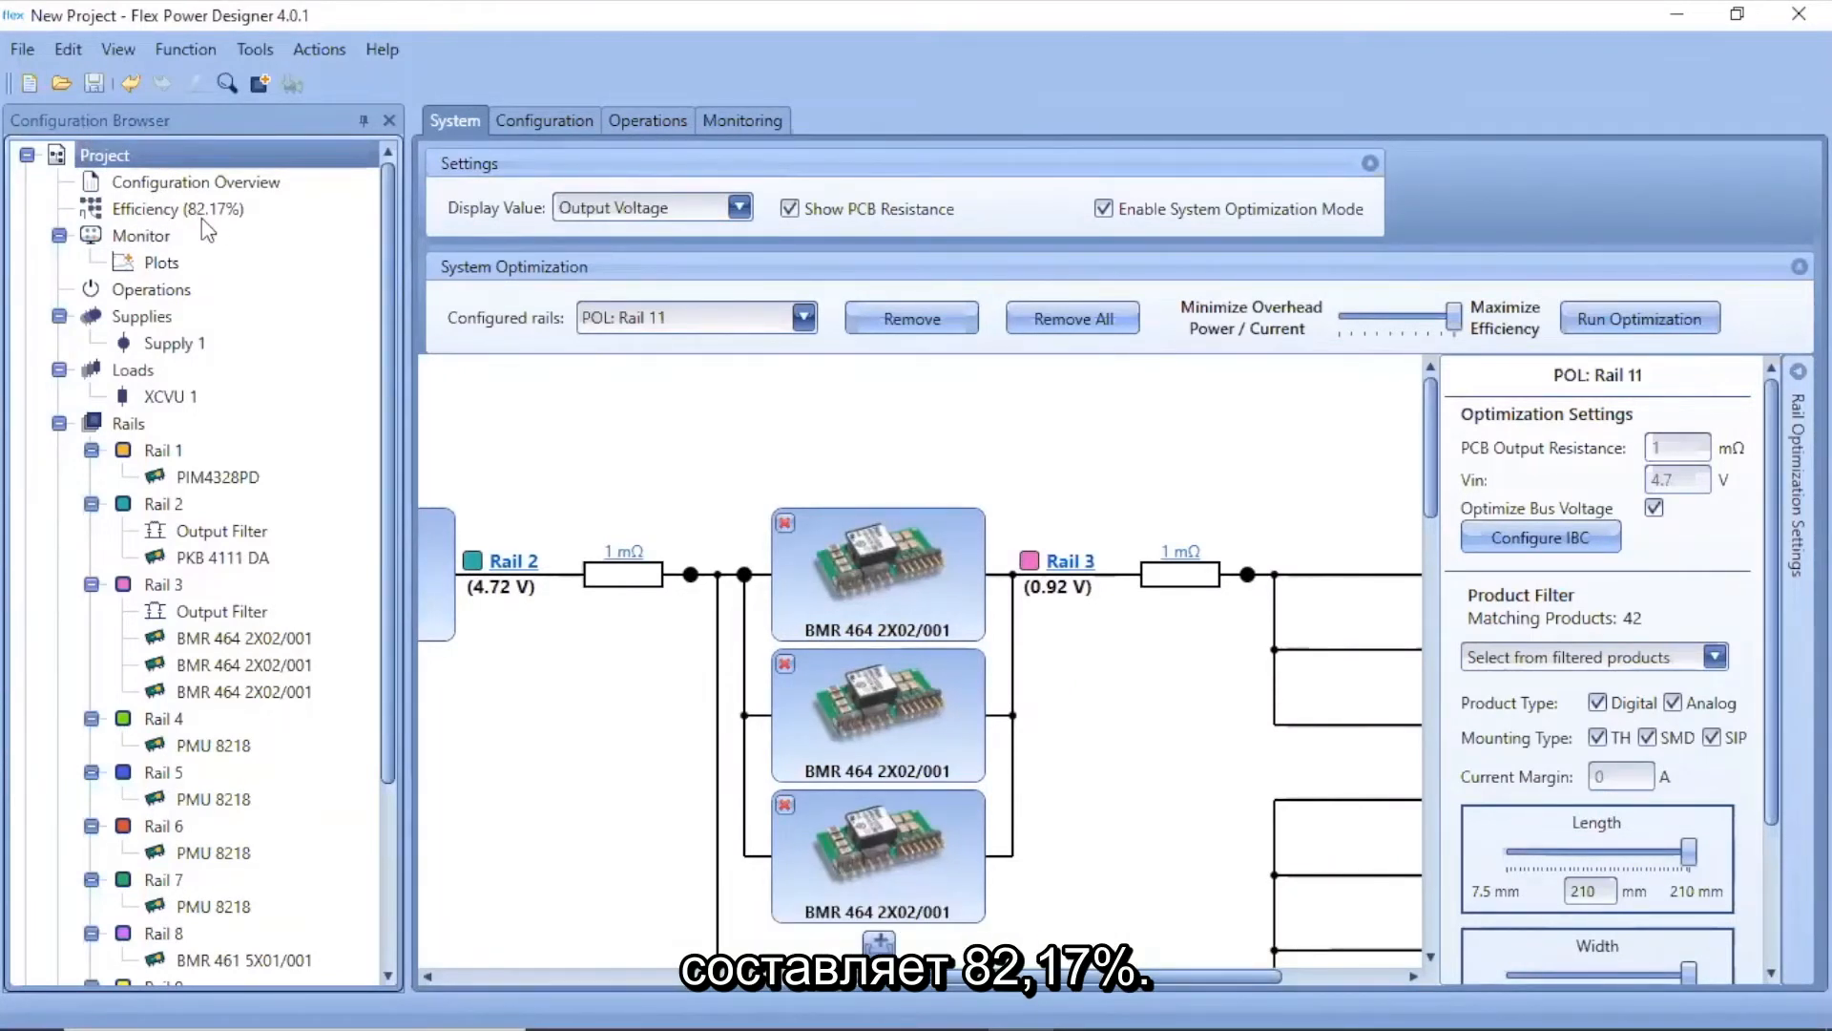
pyautogui.moveTo(1069, 979); pyautogui.dragTo(875, 980)
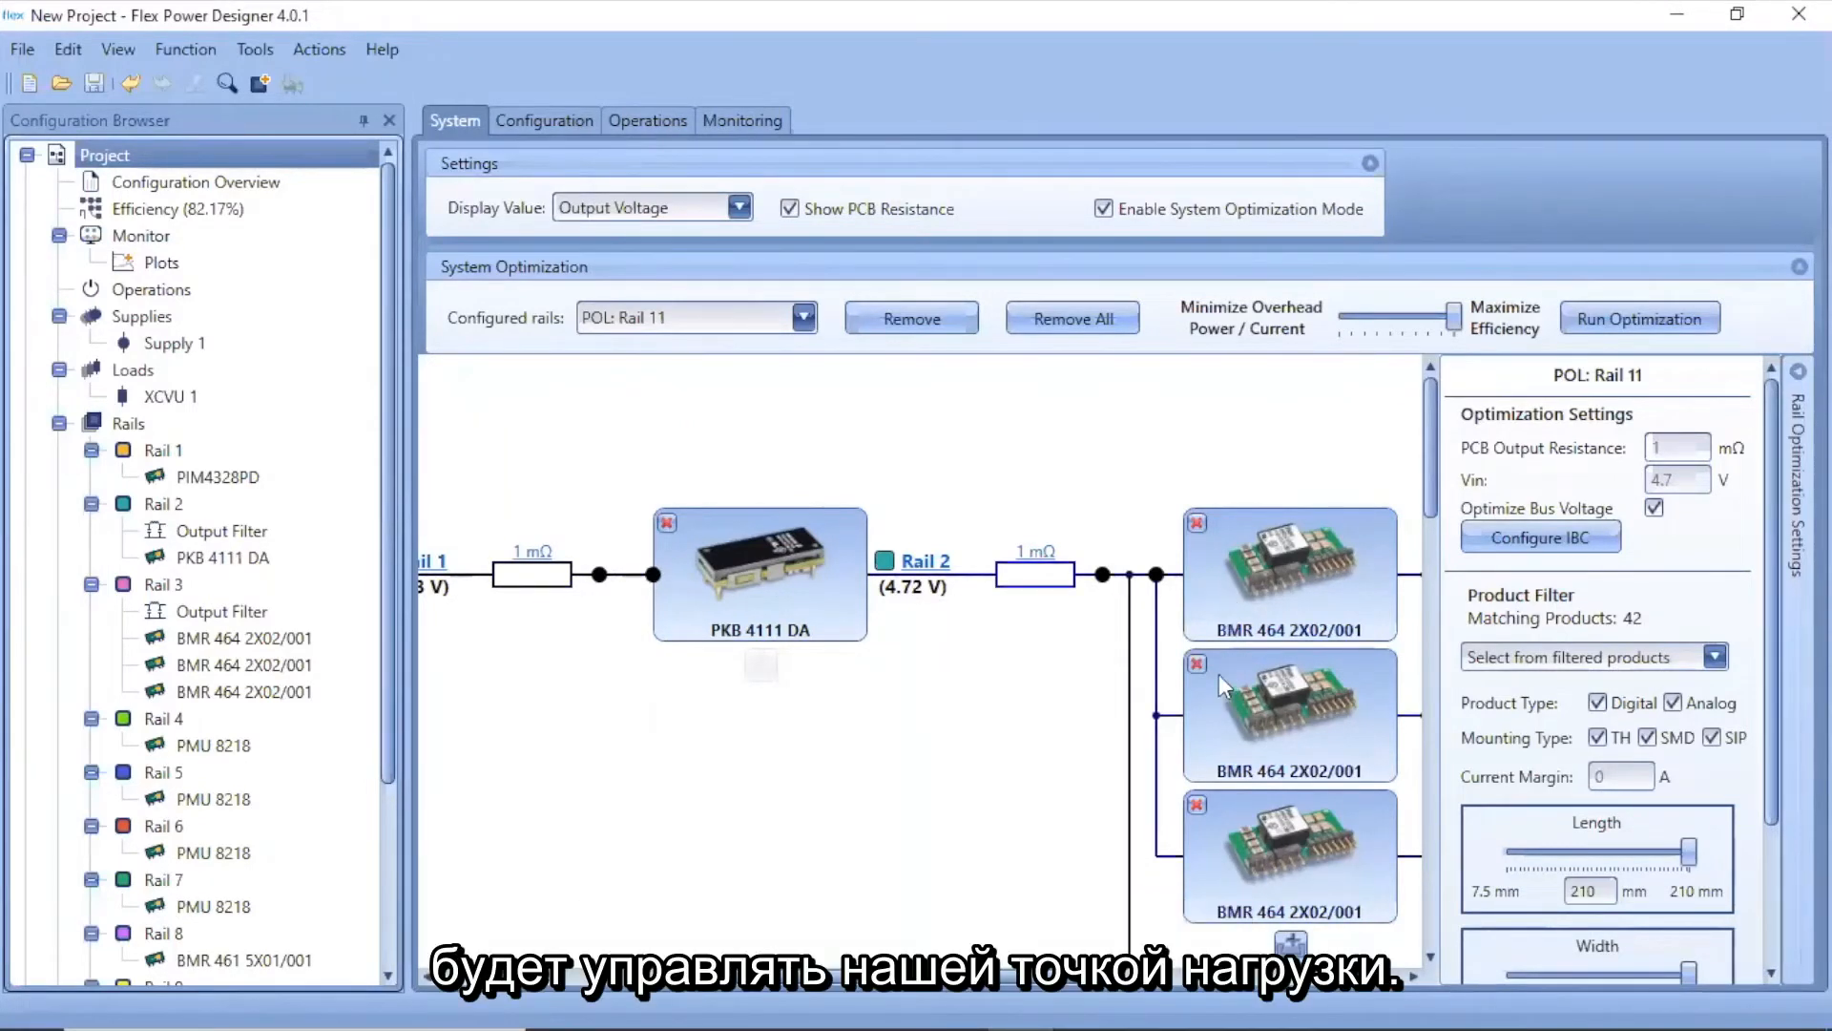
pyautogui.moveTo(1051, 978); pyautogui.dragTo(1160, 981)
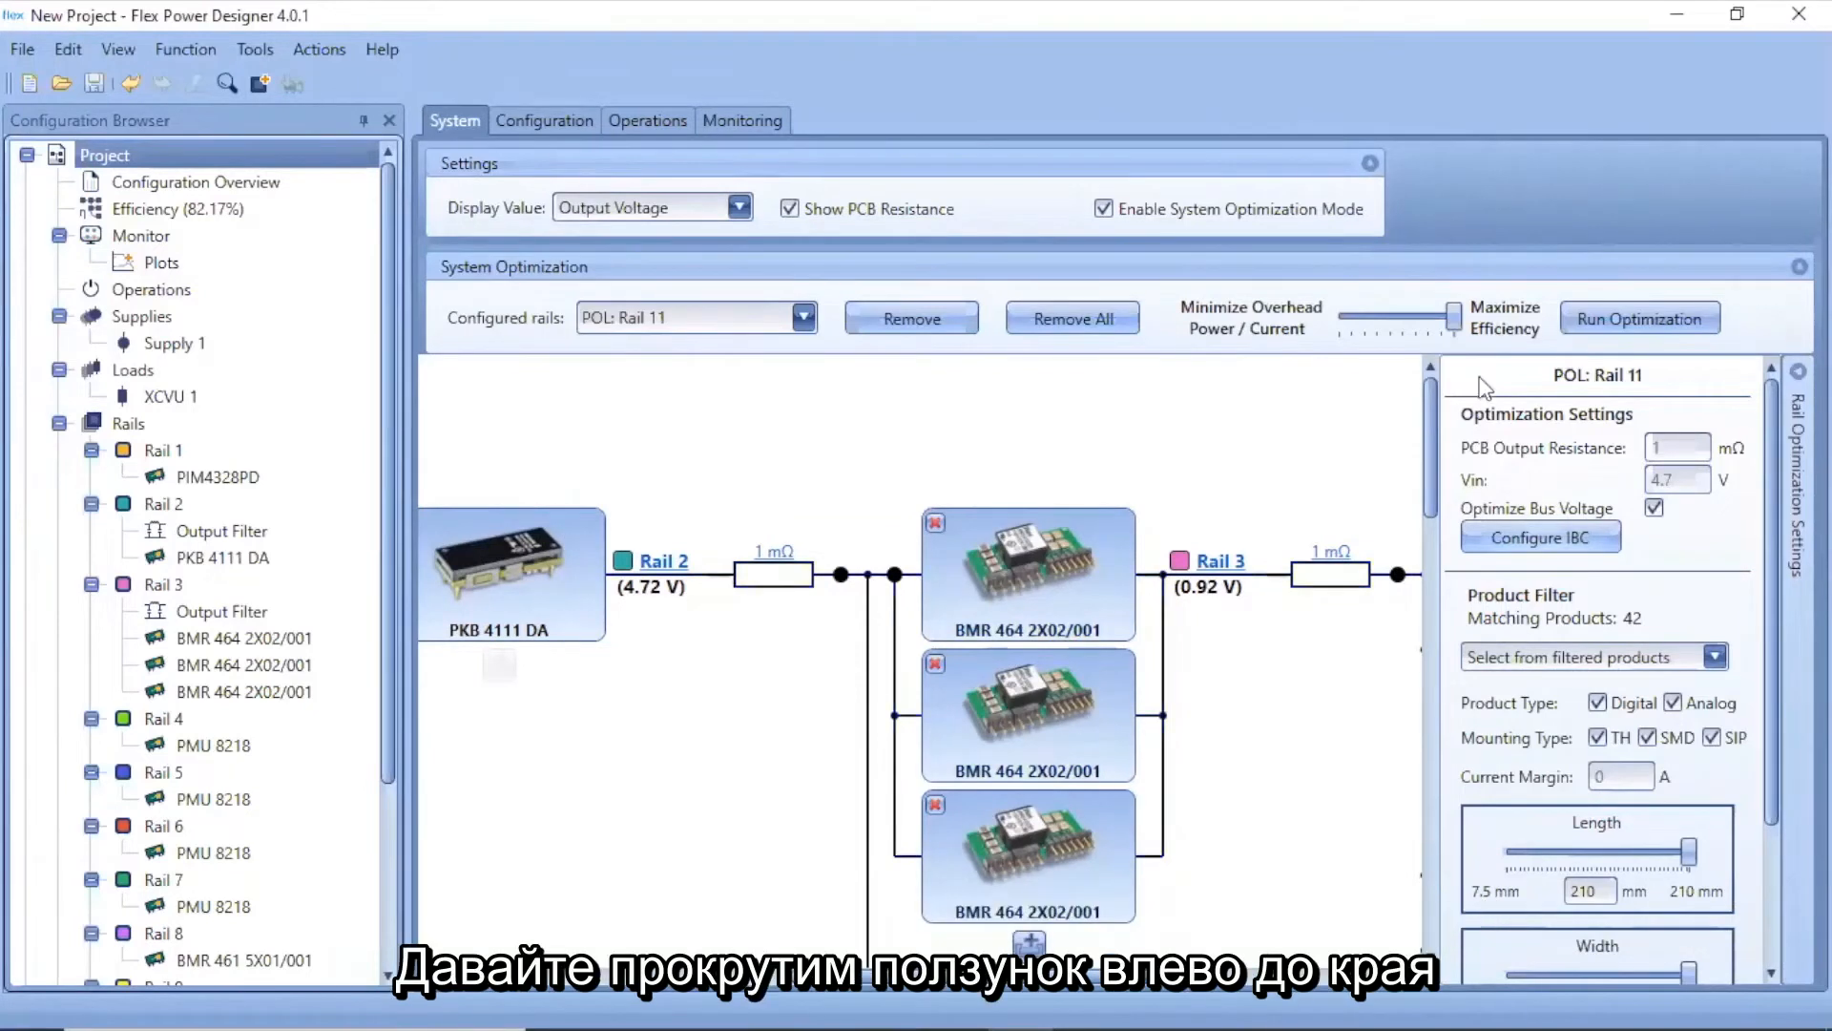
# Rerun the optimization with the preference fully at Minimize Overhead Power / Current and inspect the resulting power chain.
pyautogui.moveTo(1384, 317); pyautogui.dragTo(1341, 317)
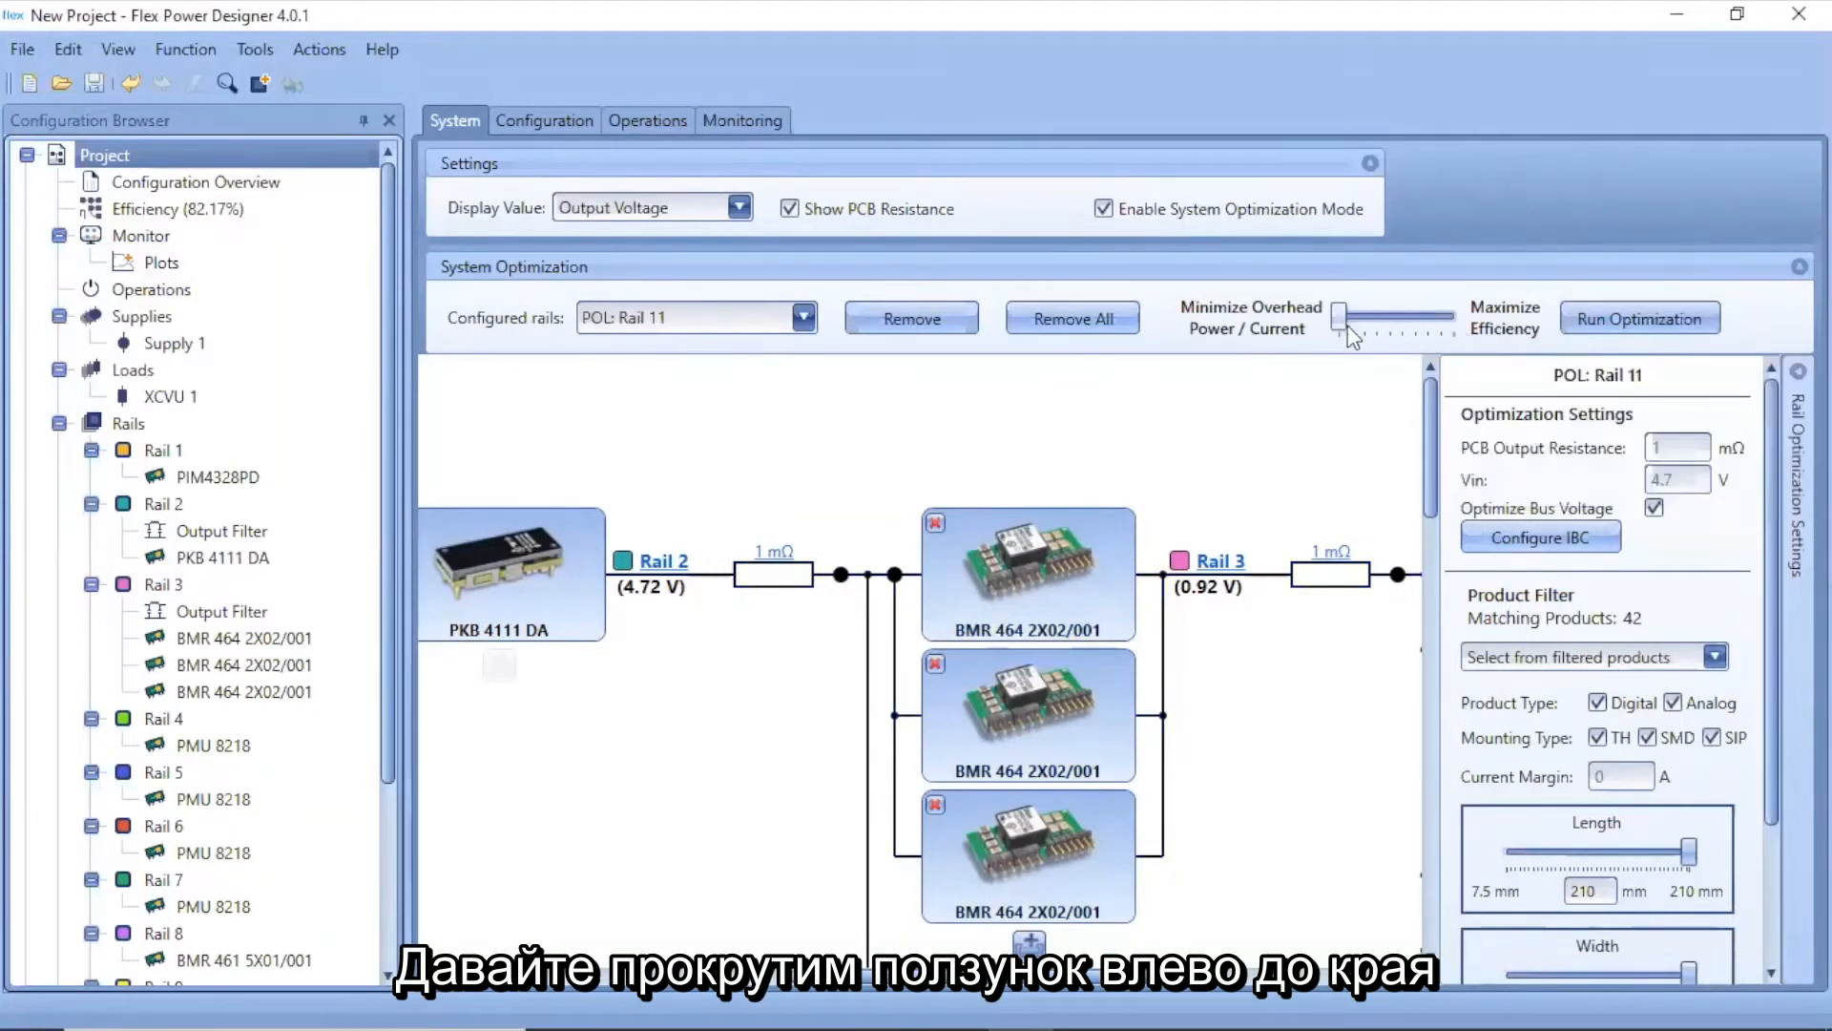
pyautogui.click(1605, 315)
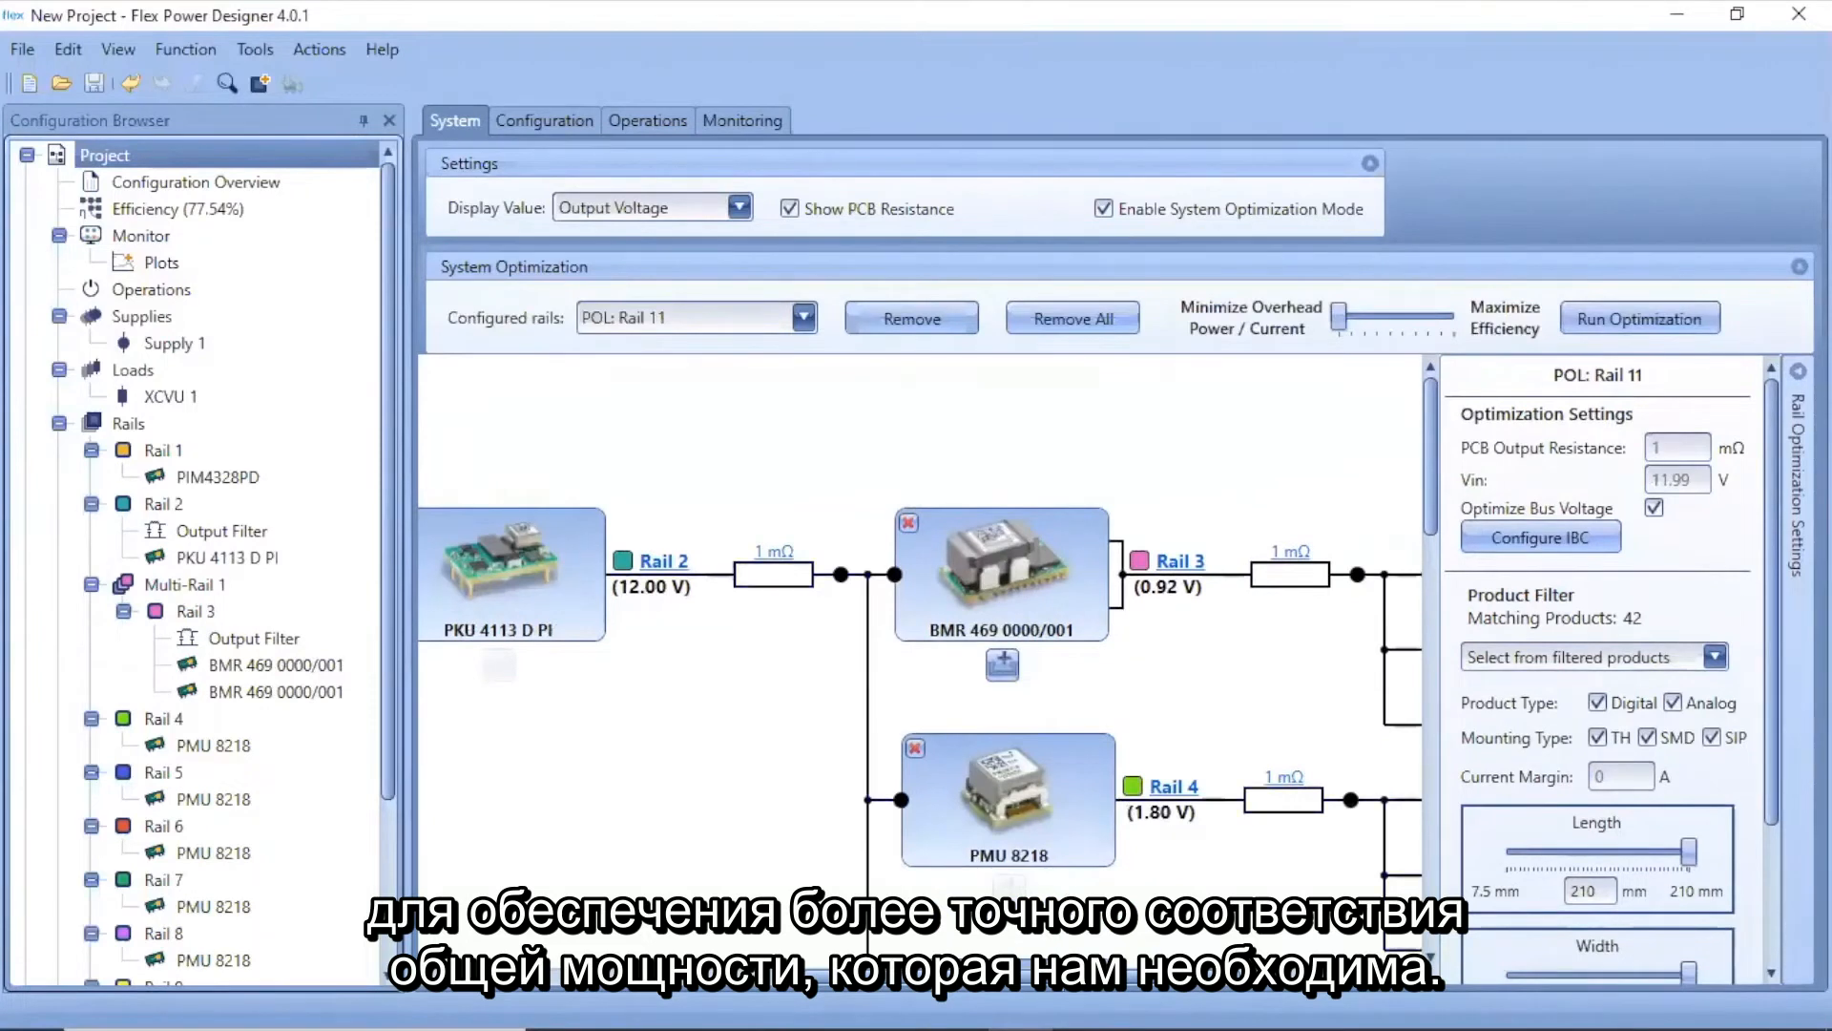
pyautogui.moveTo(1030, 977); pyautogui.dragTo(816, 982)
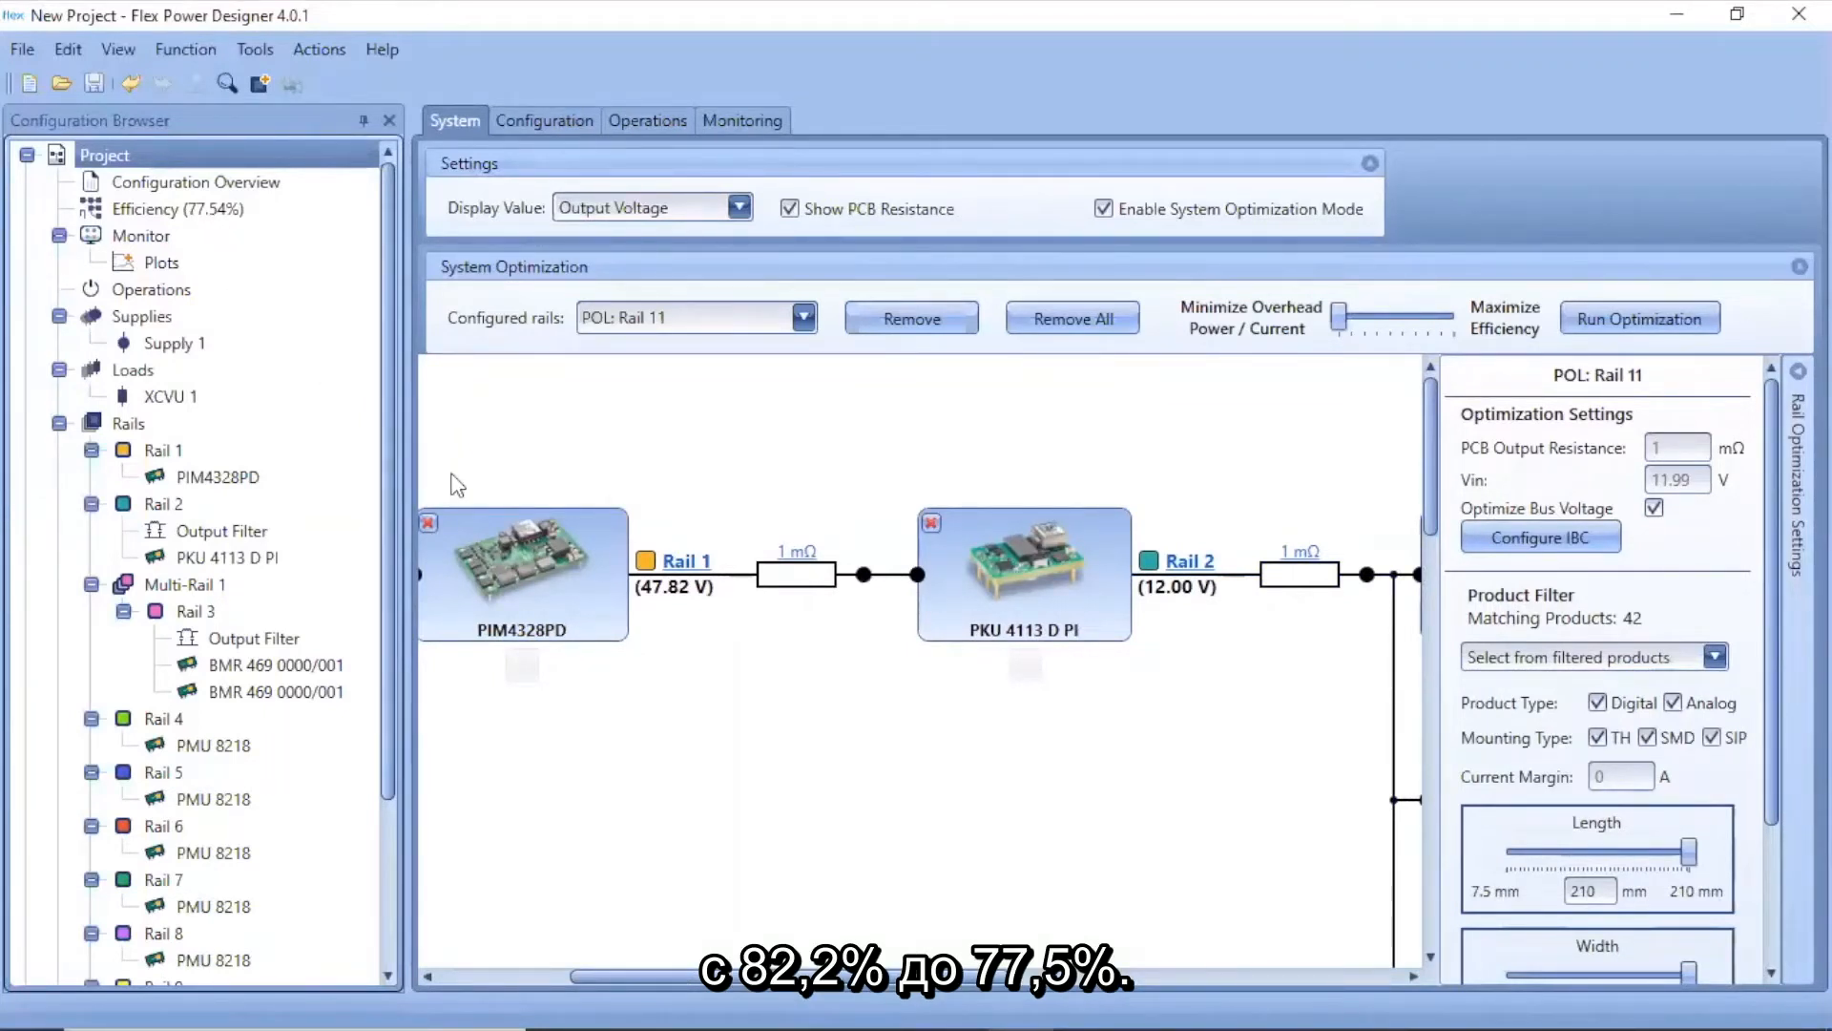
pyautogui.moveTo(945, 979); pyautogui.dragTo(1057, 990)
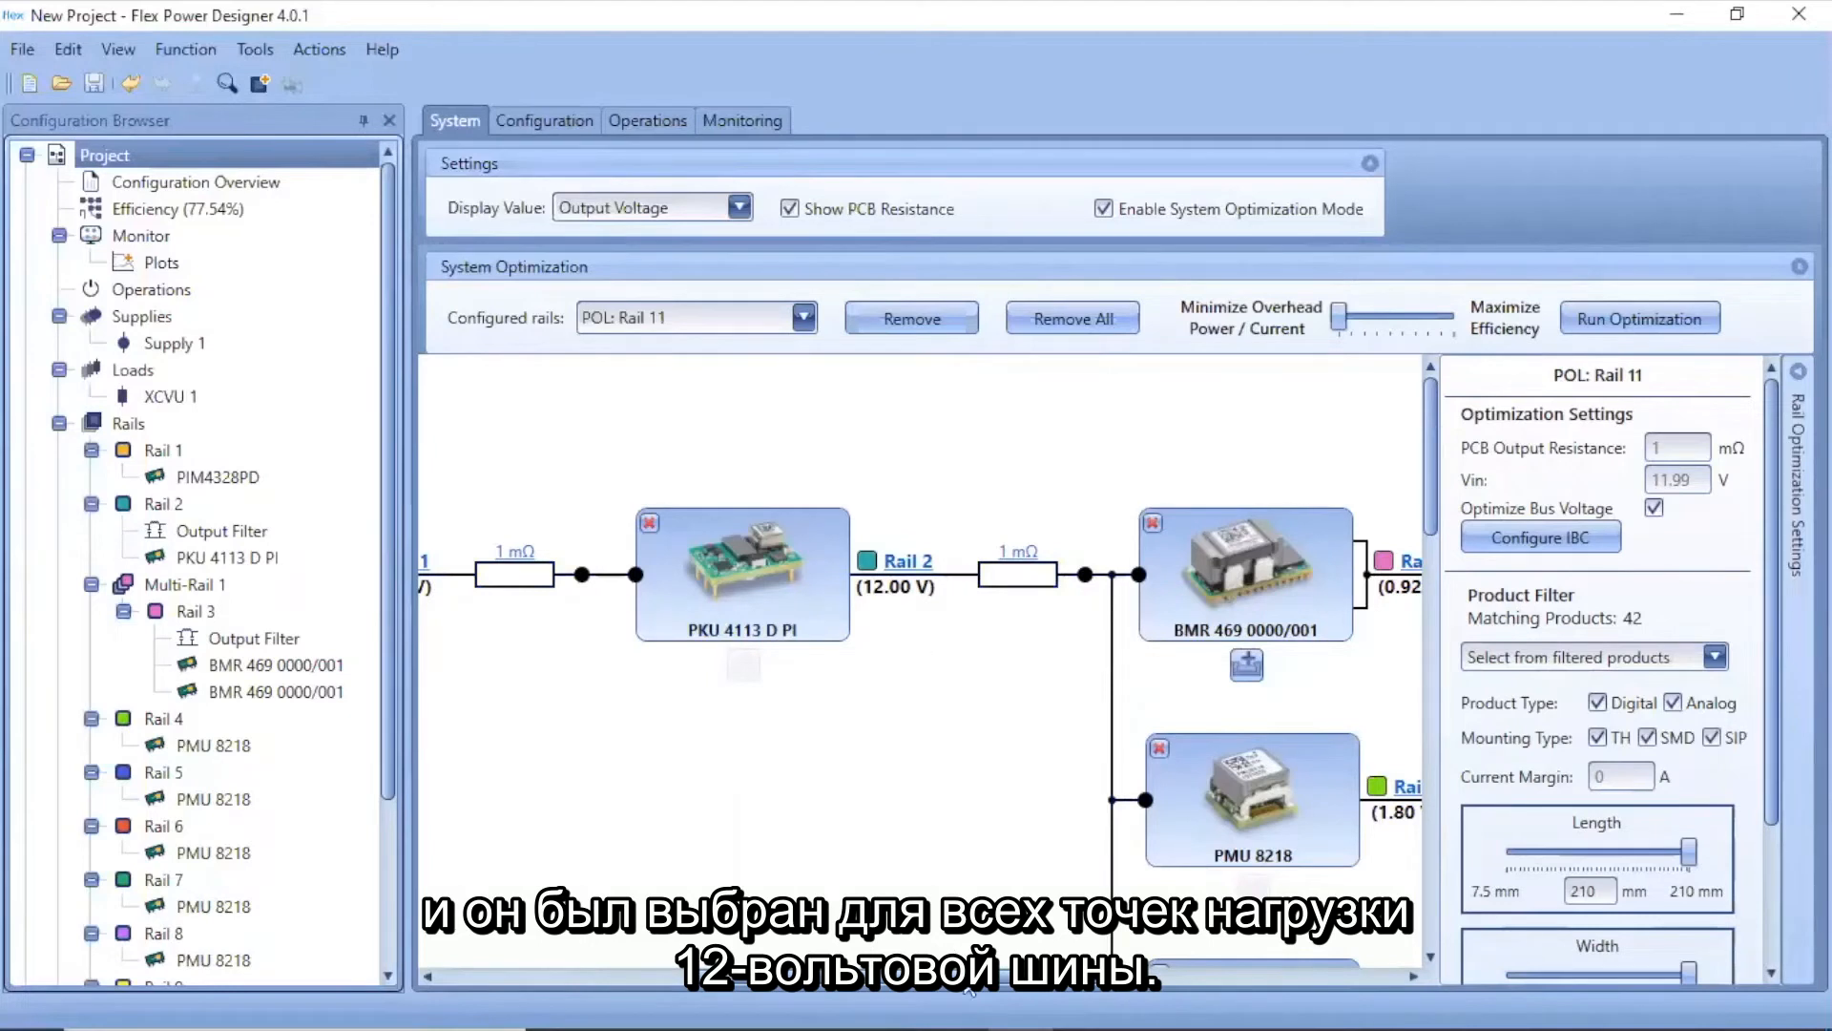
pyautogui.moveTo(988, 977); pyautogui.dragTo(1086, 979)
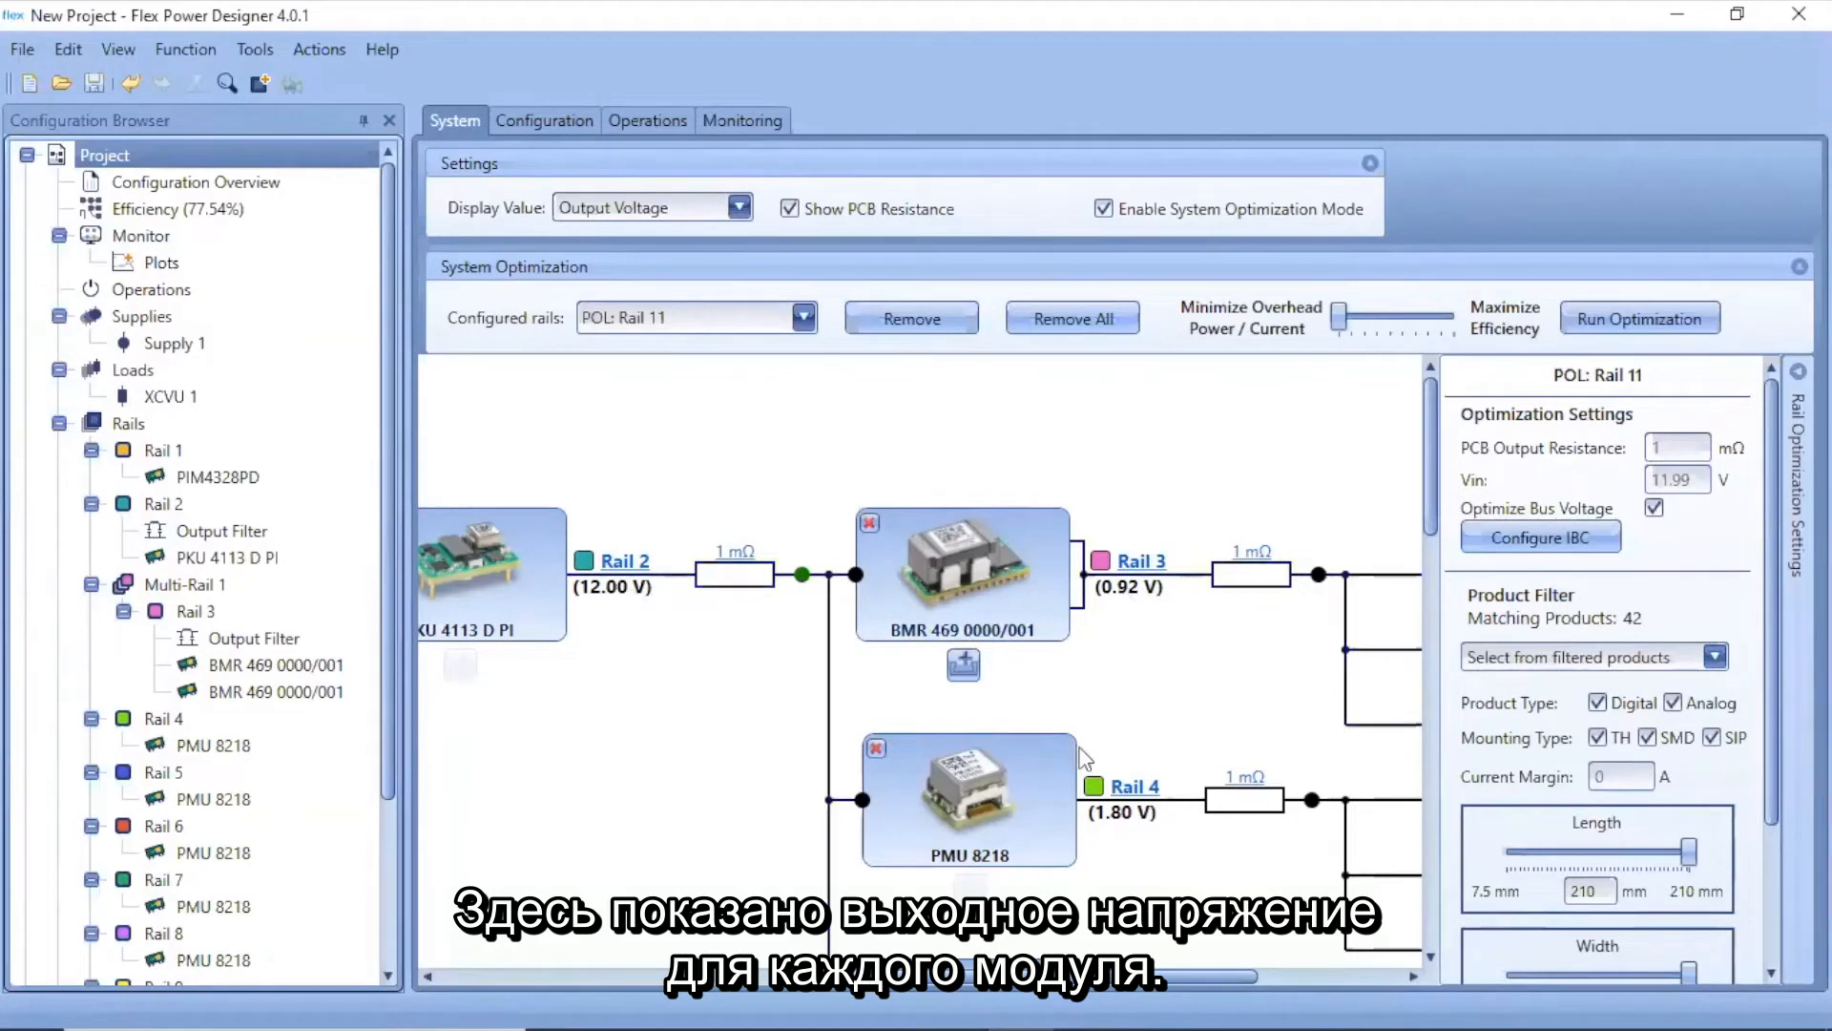
# Show the Efficiency values in the system diagram, and return the display value to Output Voltage.
pyautogui.click(740, 208)
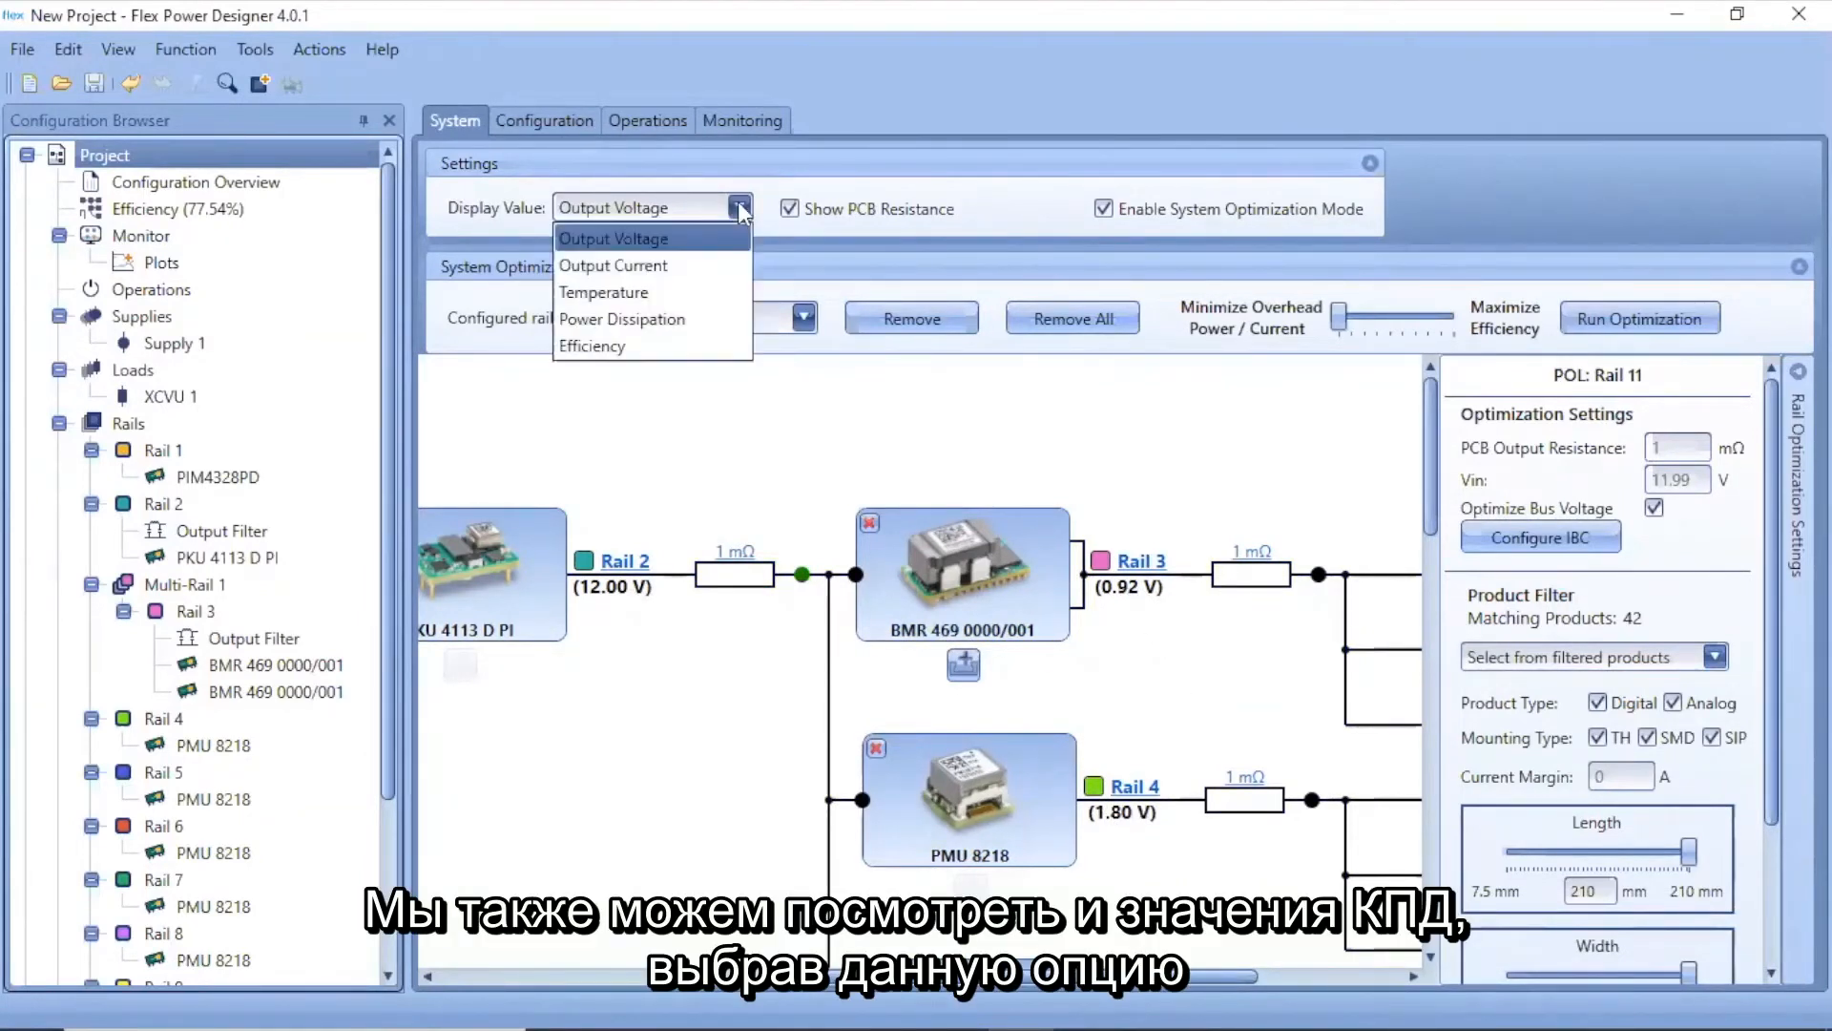
pyautogui.click(627, 344)
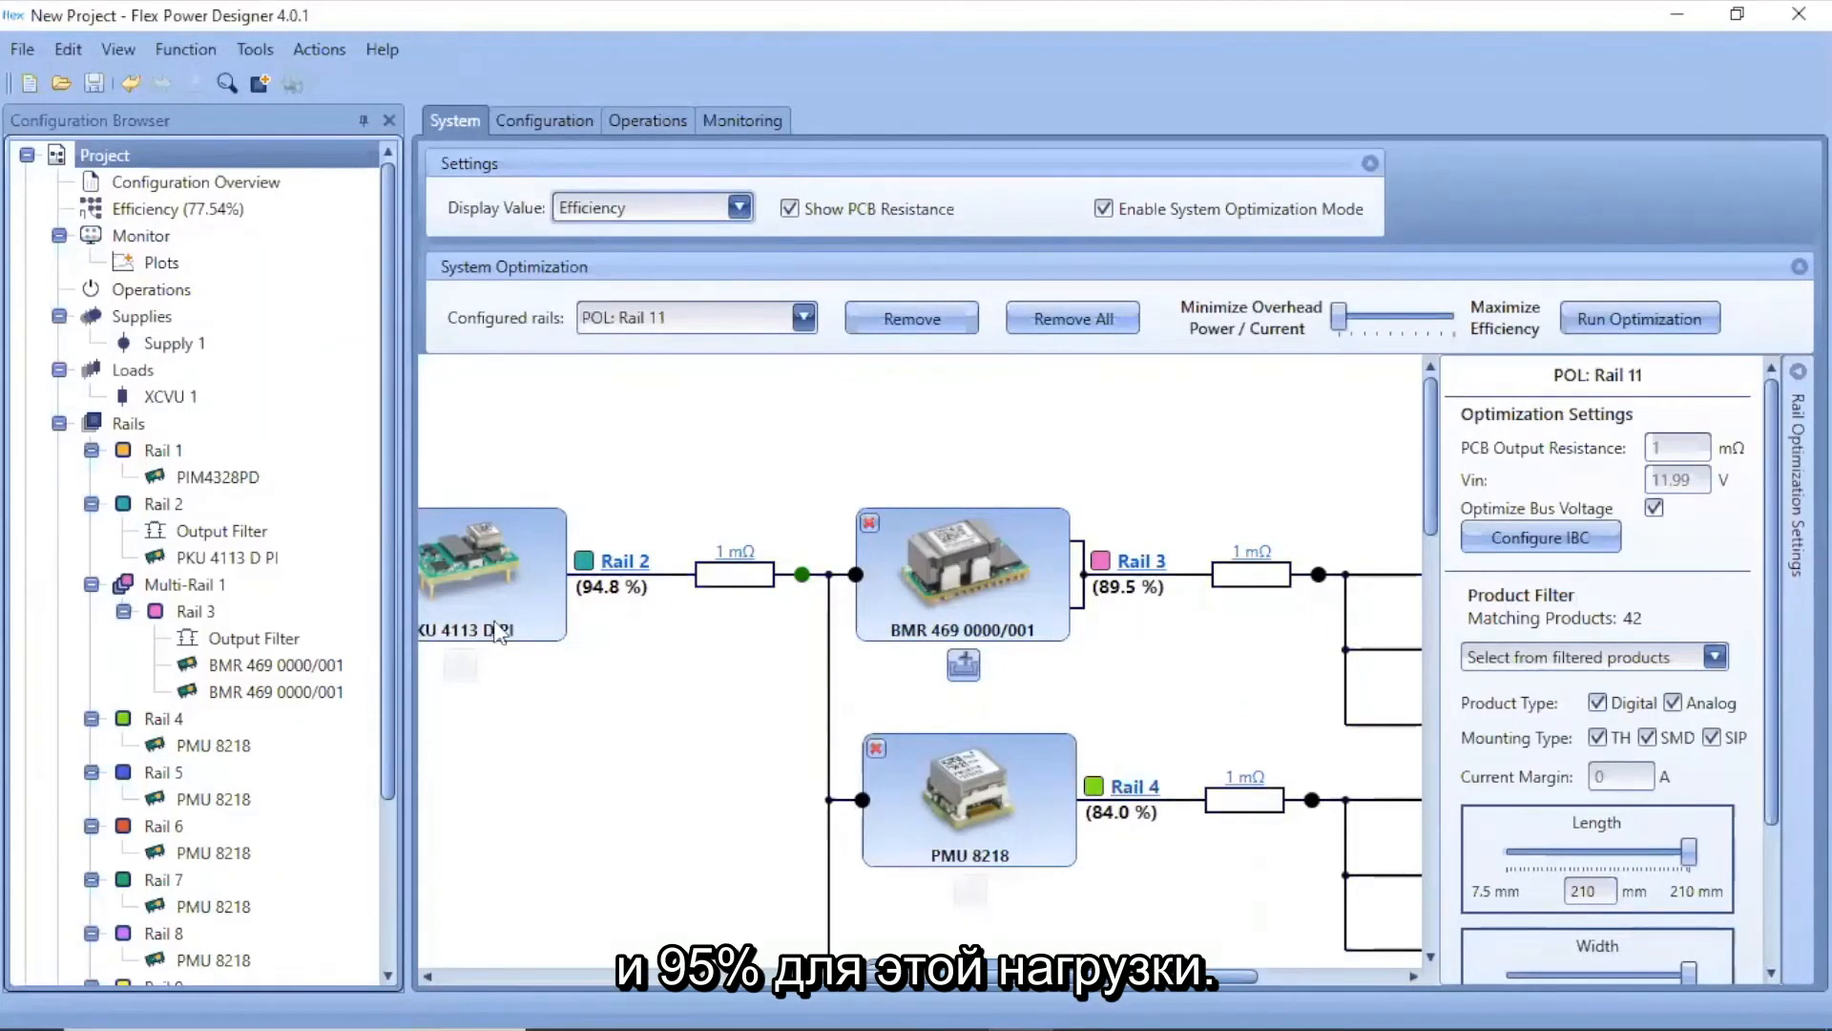
pyautogui.click(736, 219)
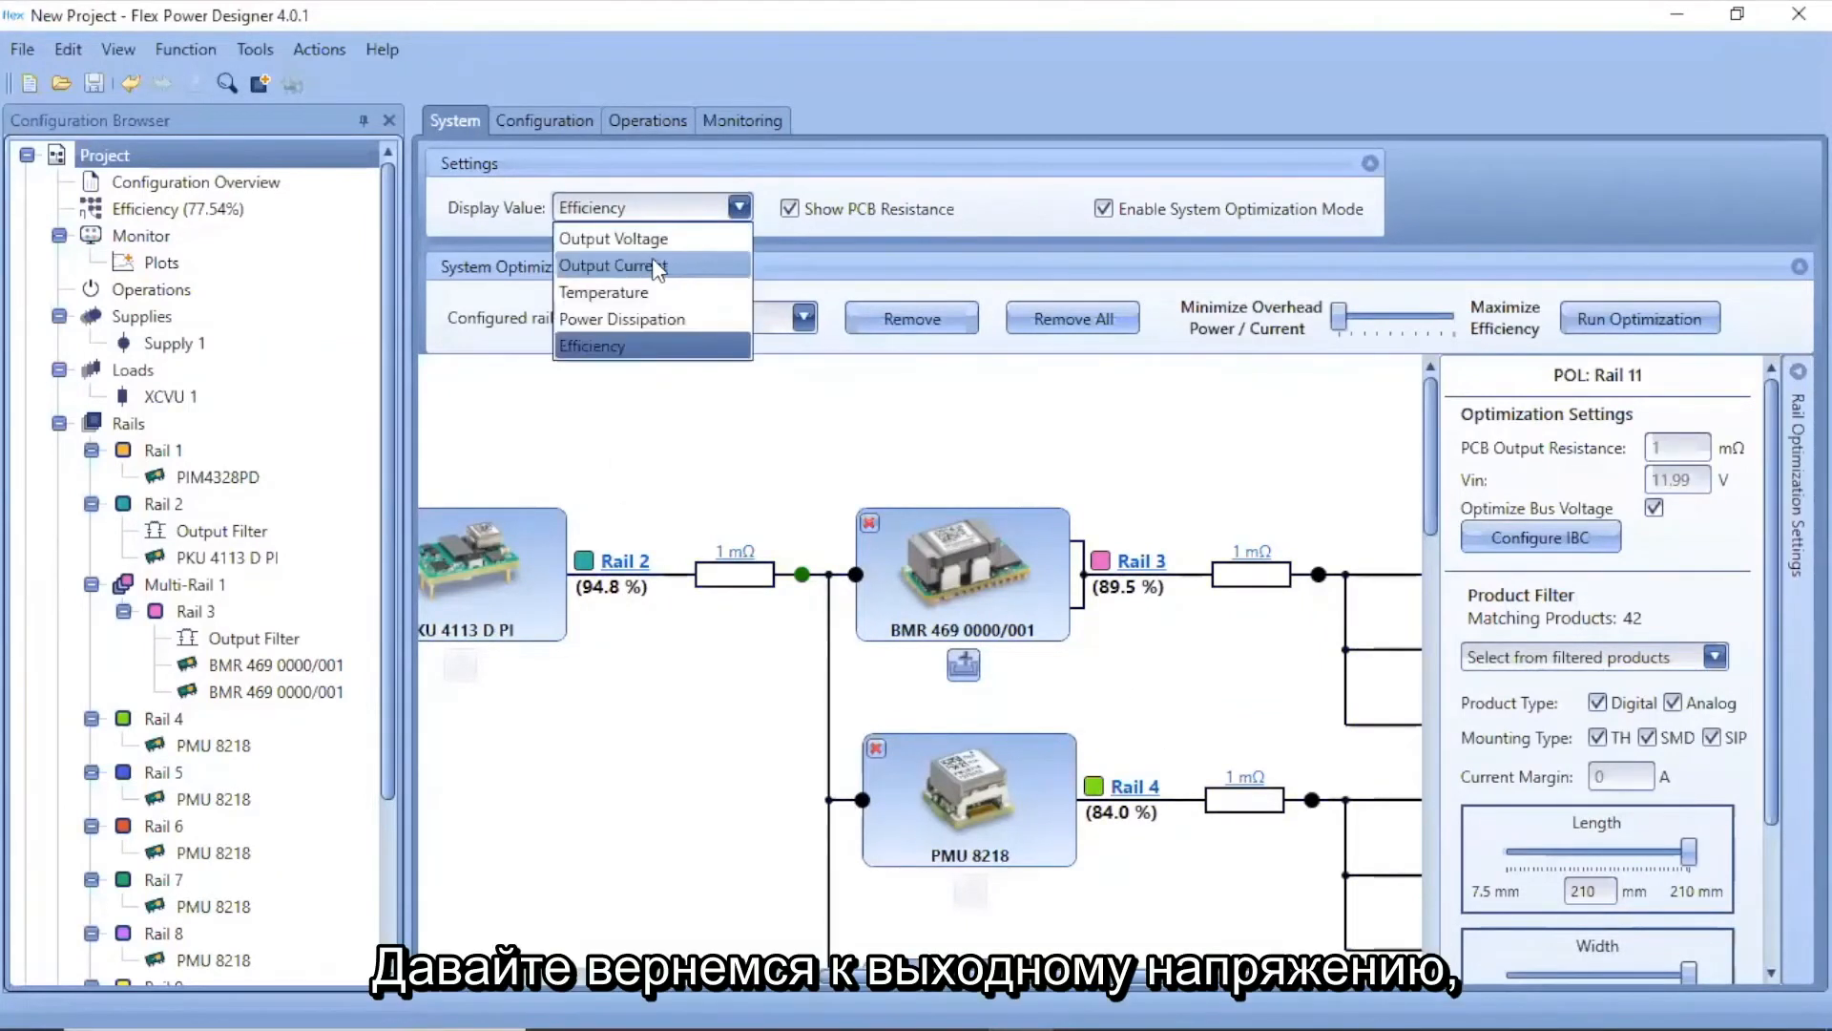
pyautogui.click(639, 239)
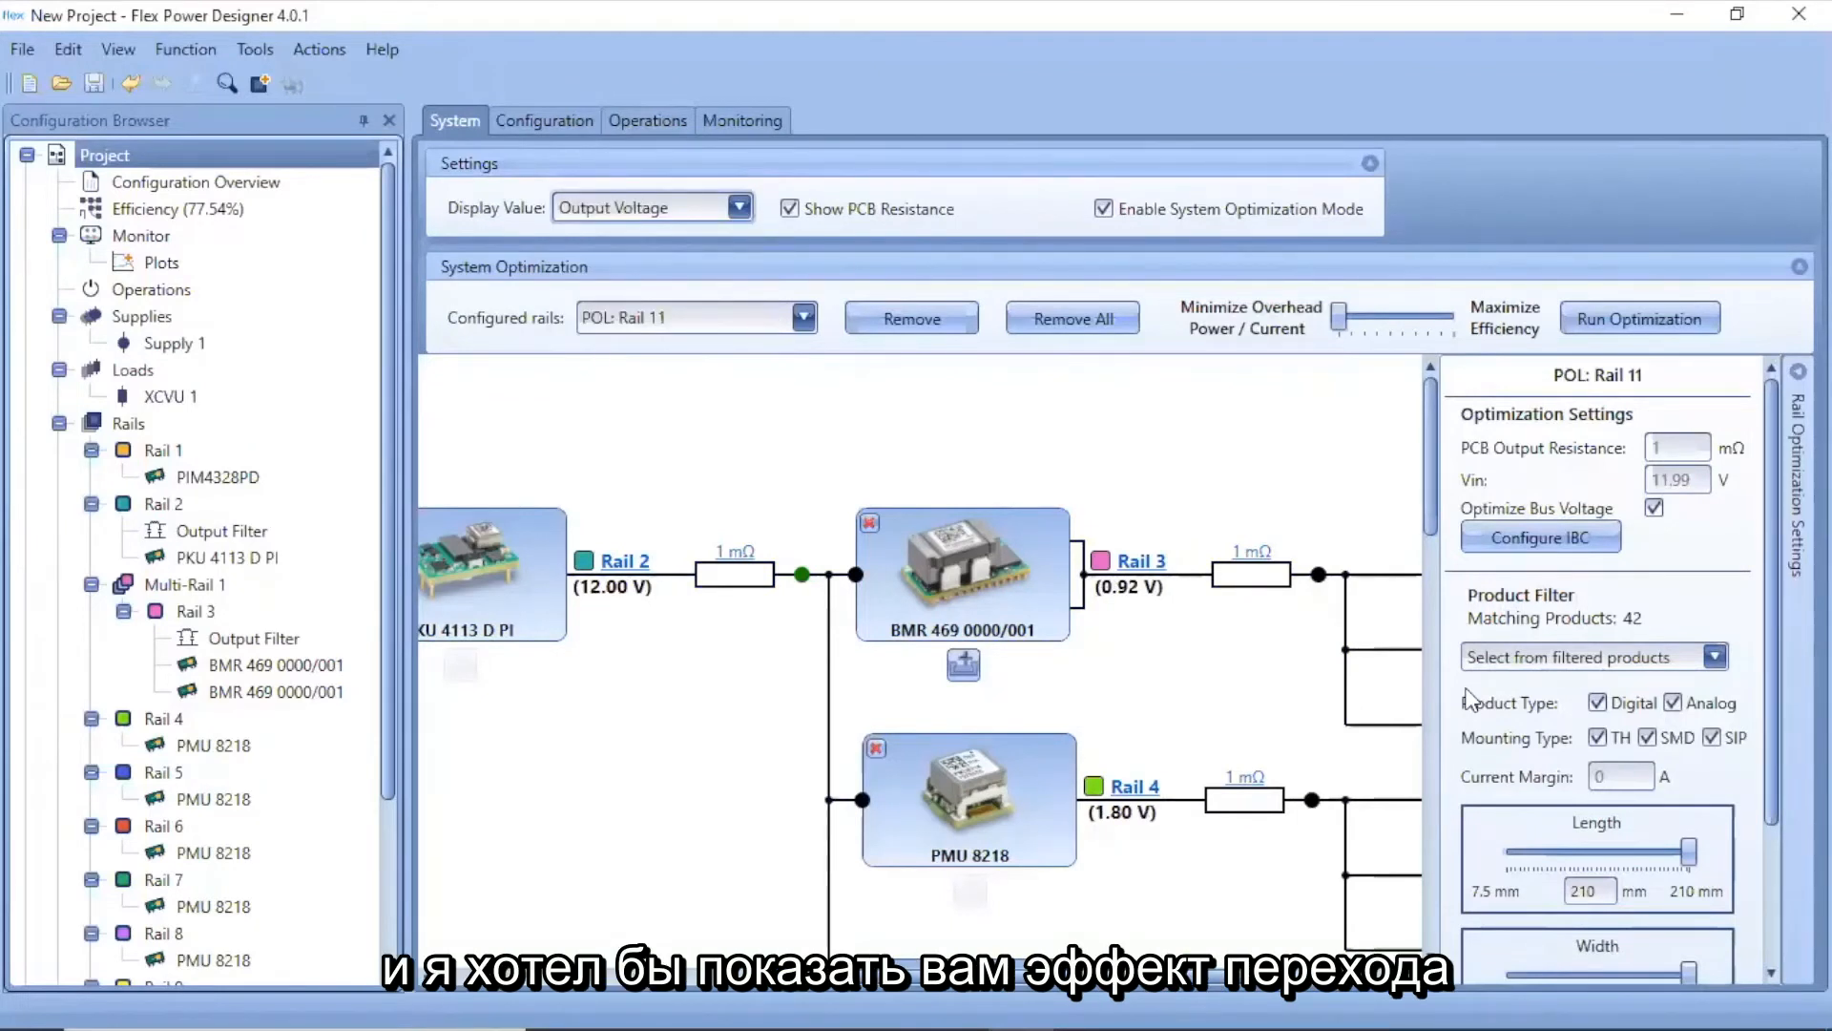
# Set the PCB output resistance of Rail 3 to 2 mΩ and rerun the system optimization.
pyautogui.click(1682, 448)
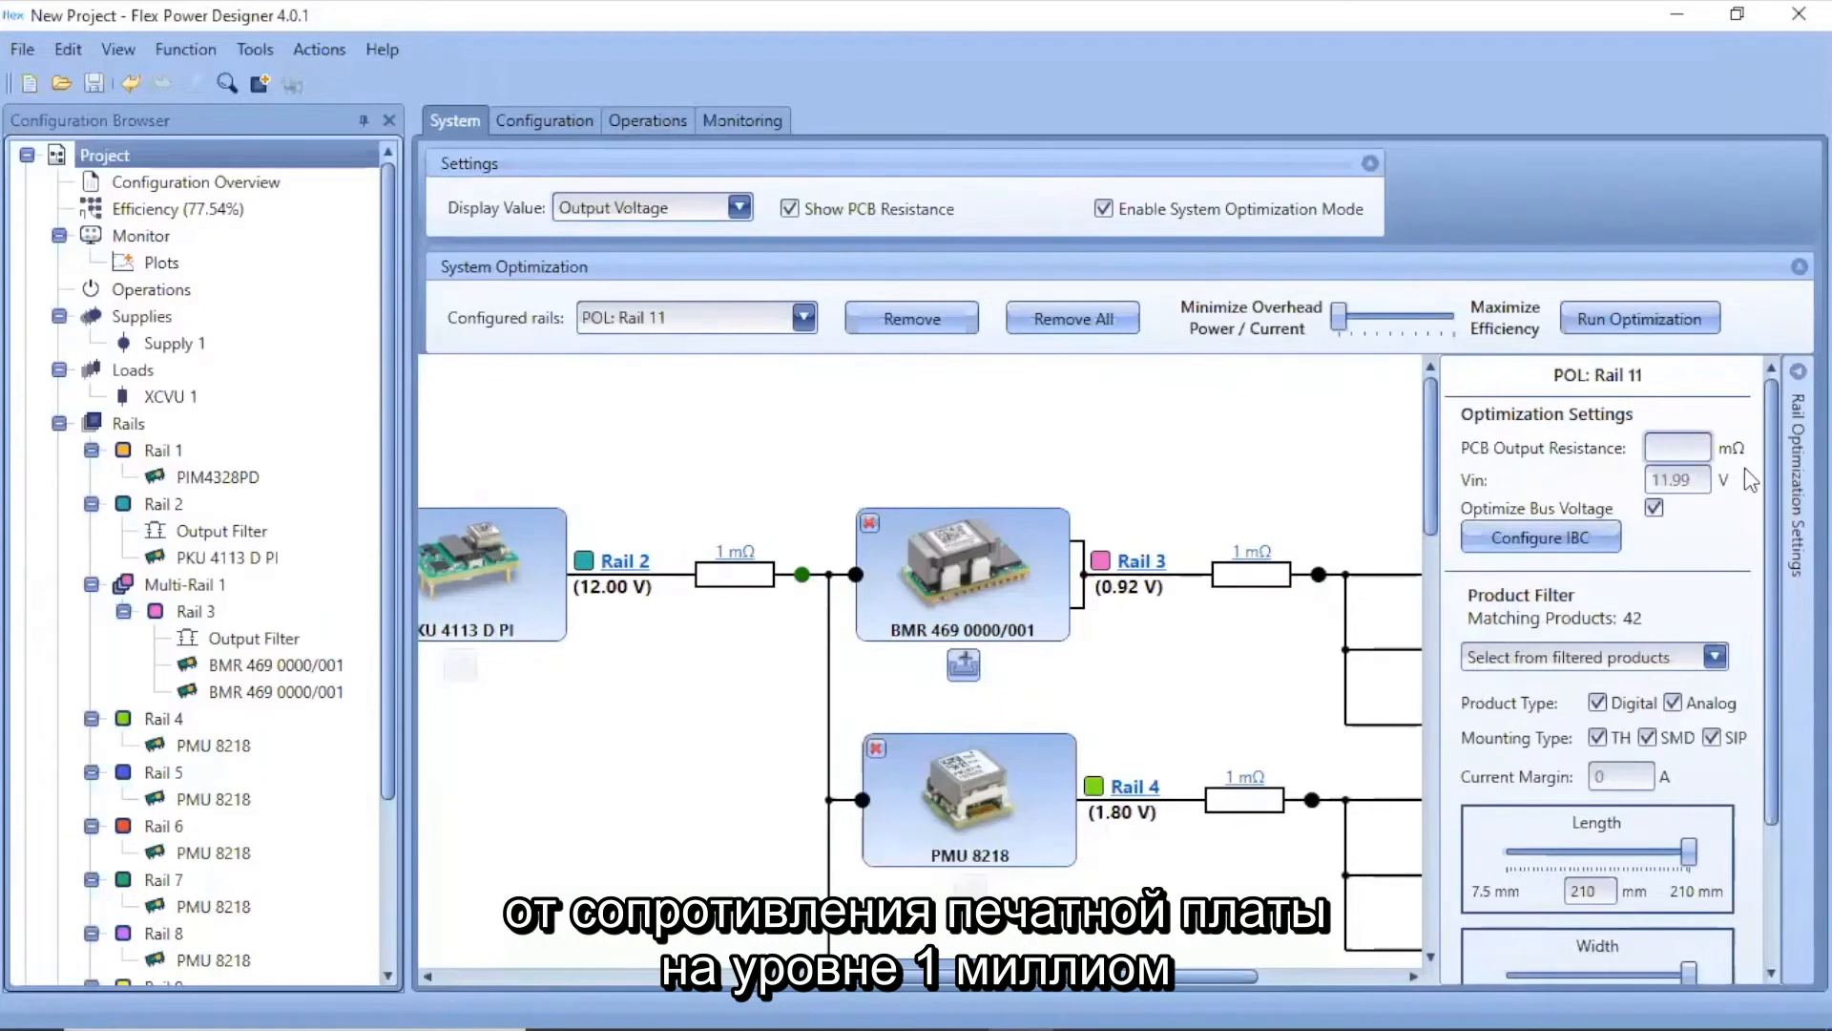
pyautogui.write('2')
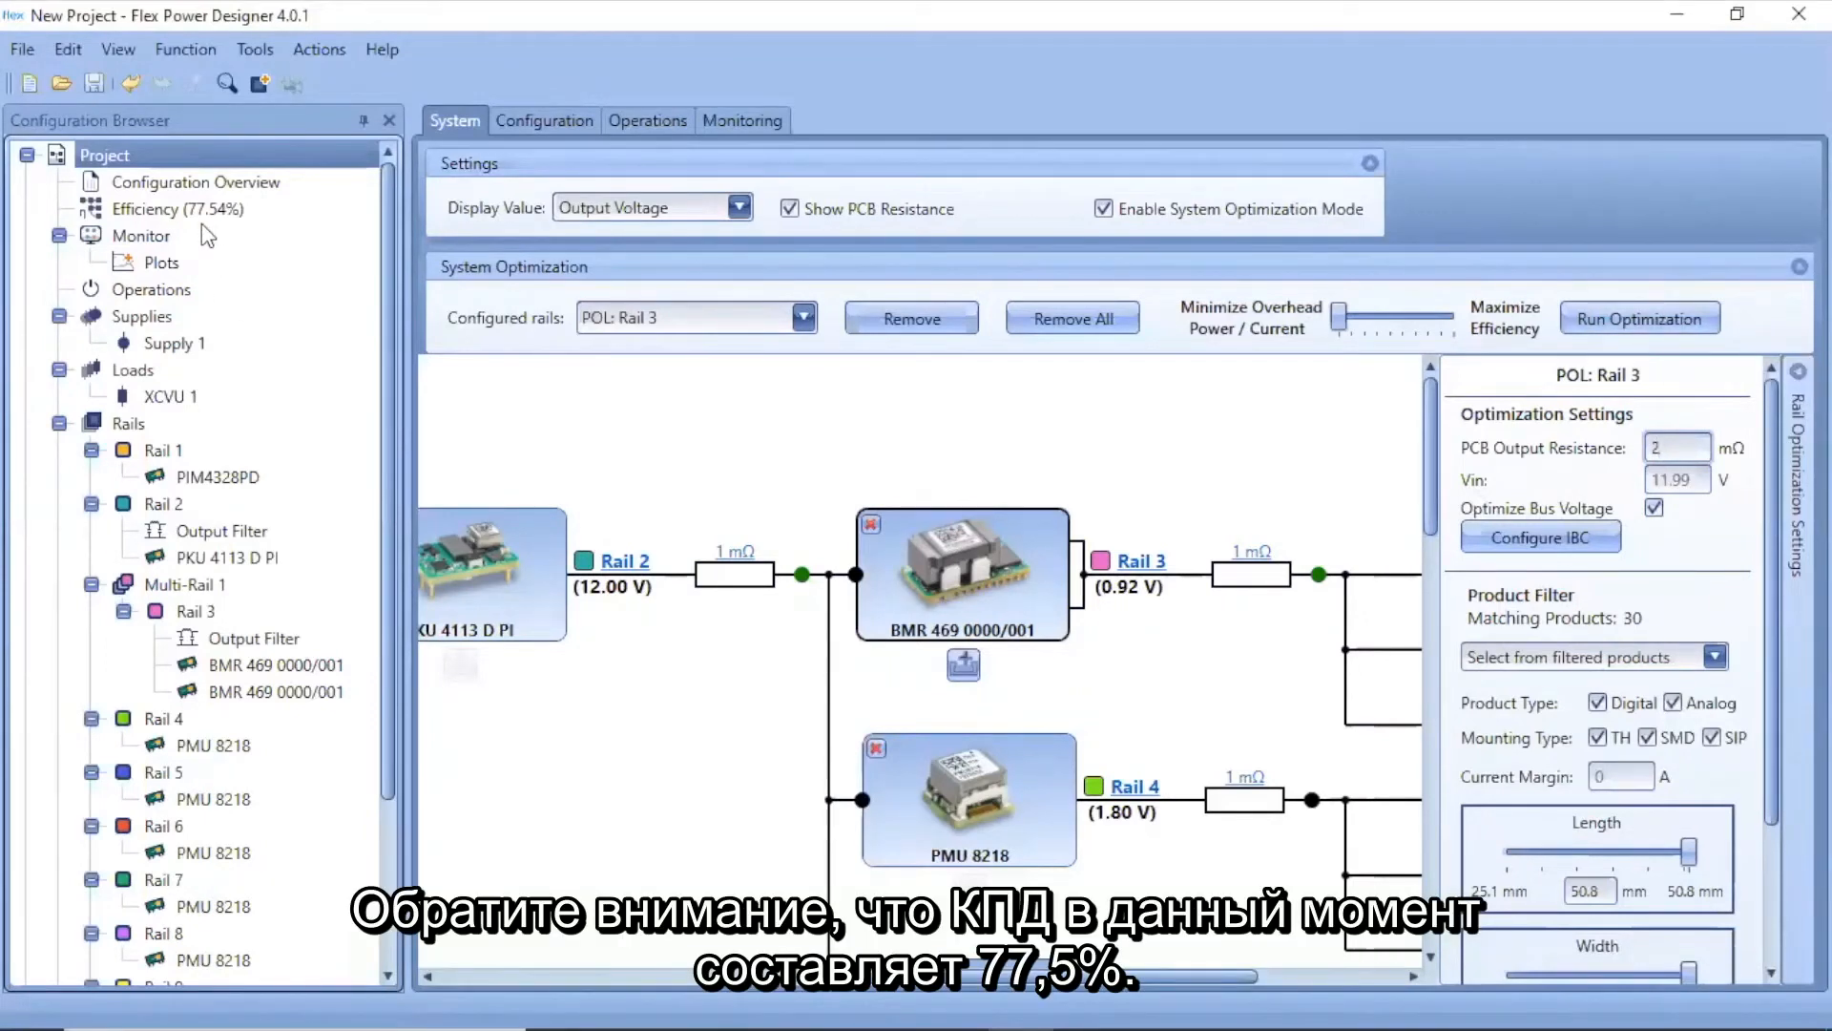
pyautogui.click(1656, 320)
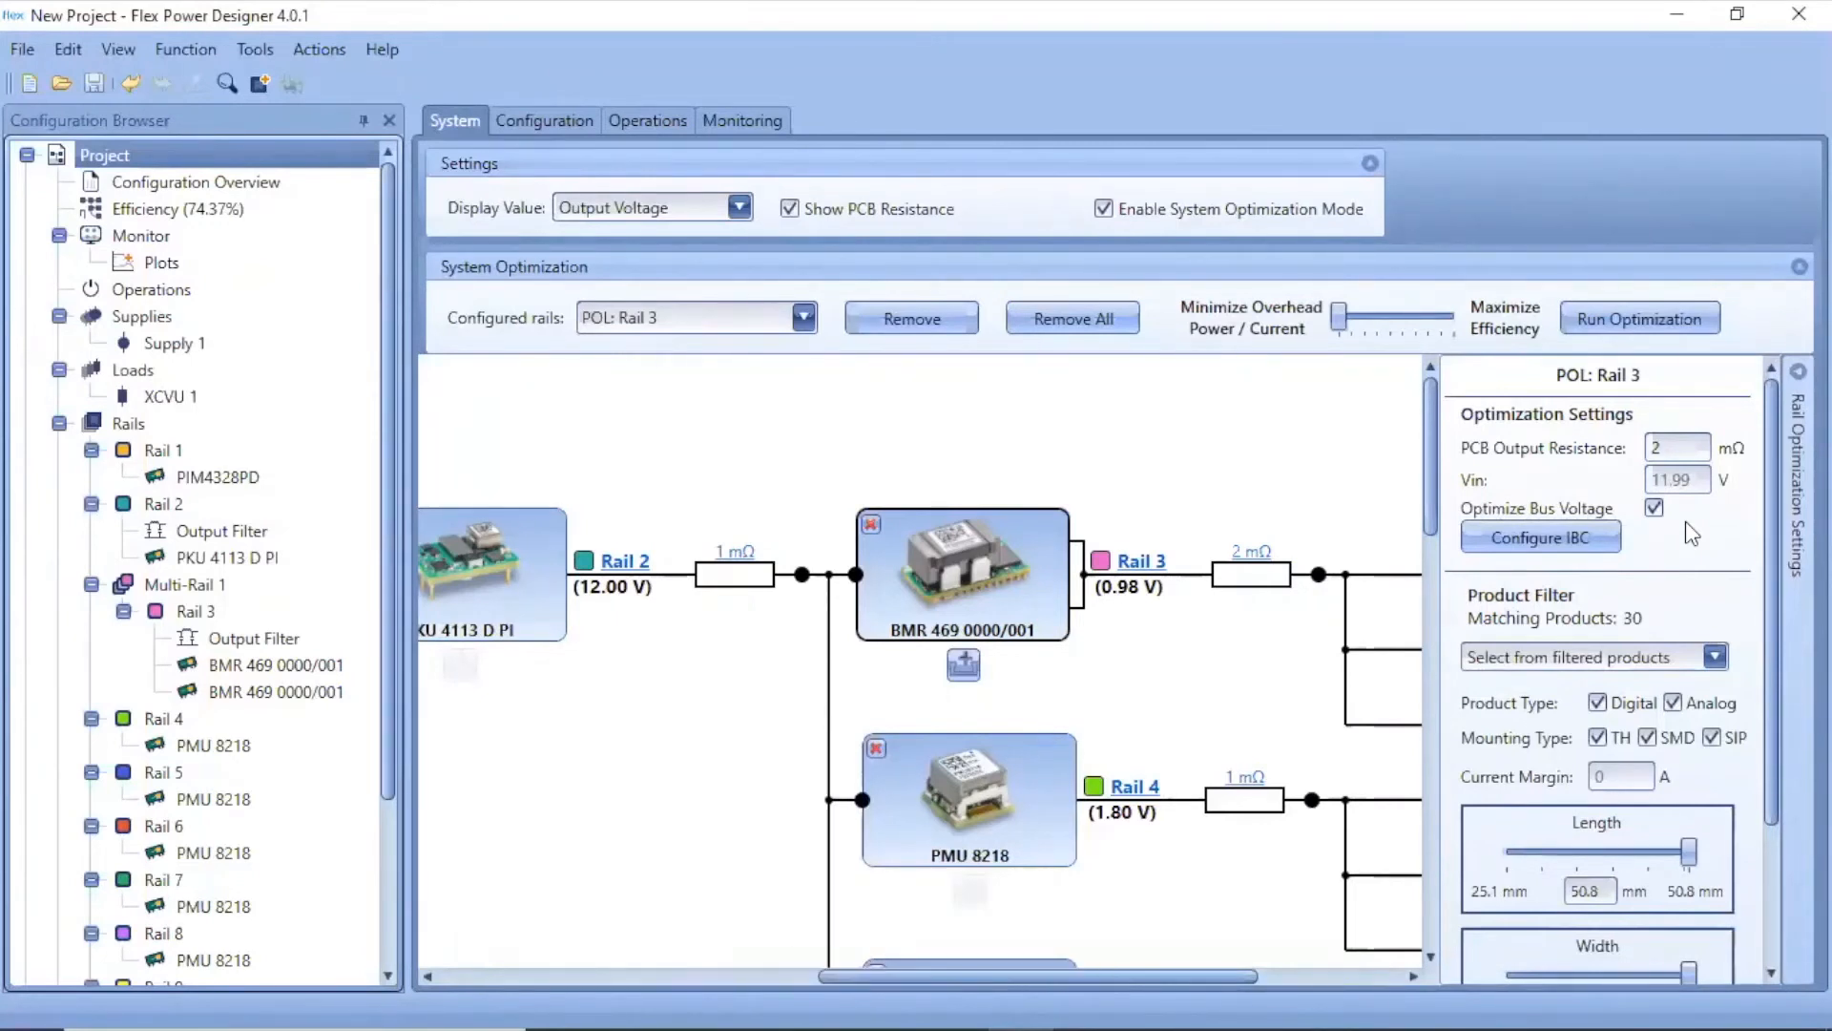
# Return the PCB output resistance of Rail 3 to 1 mΩ and run the optimization again.
pyautogui.doubleClick(1690, 449)
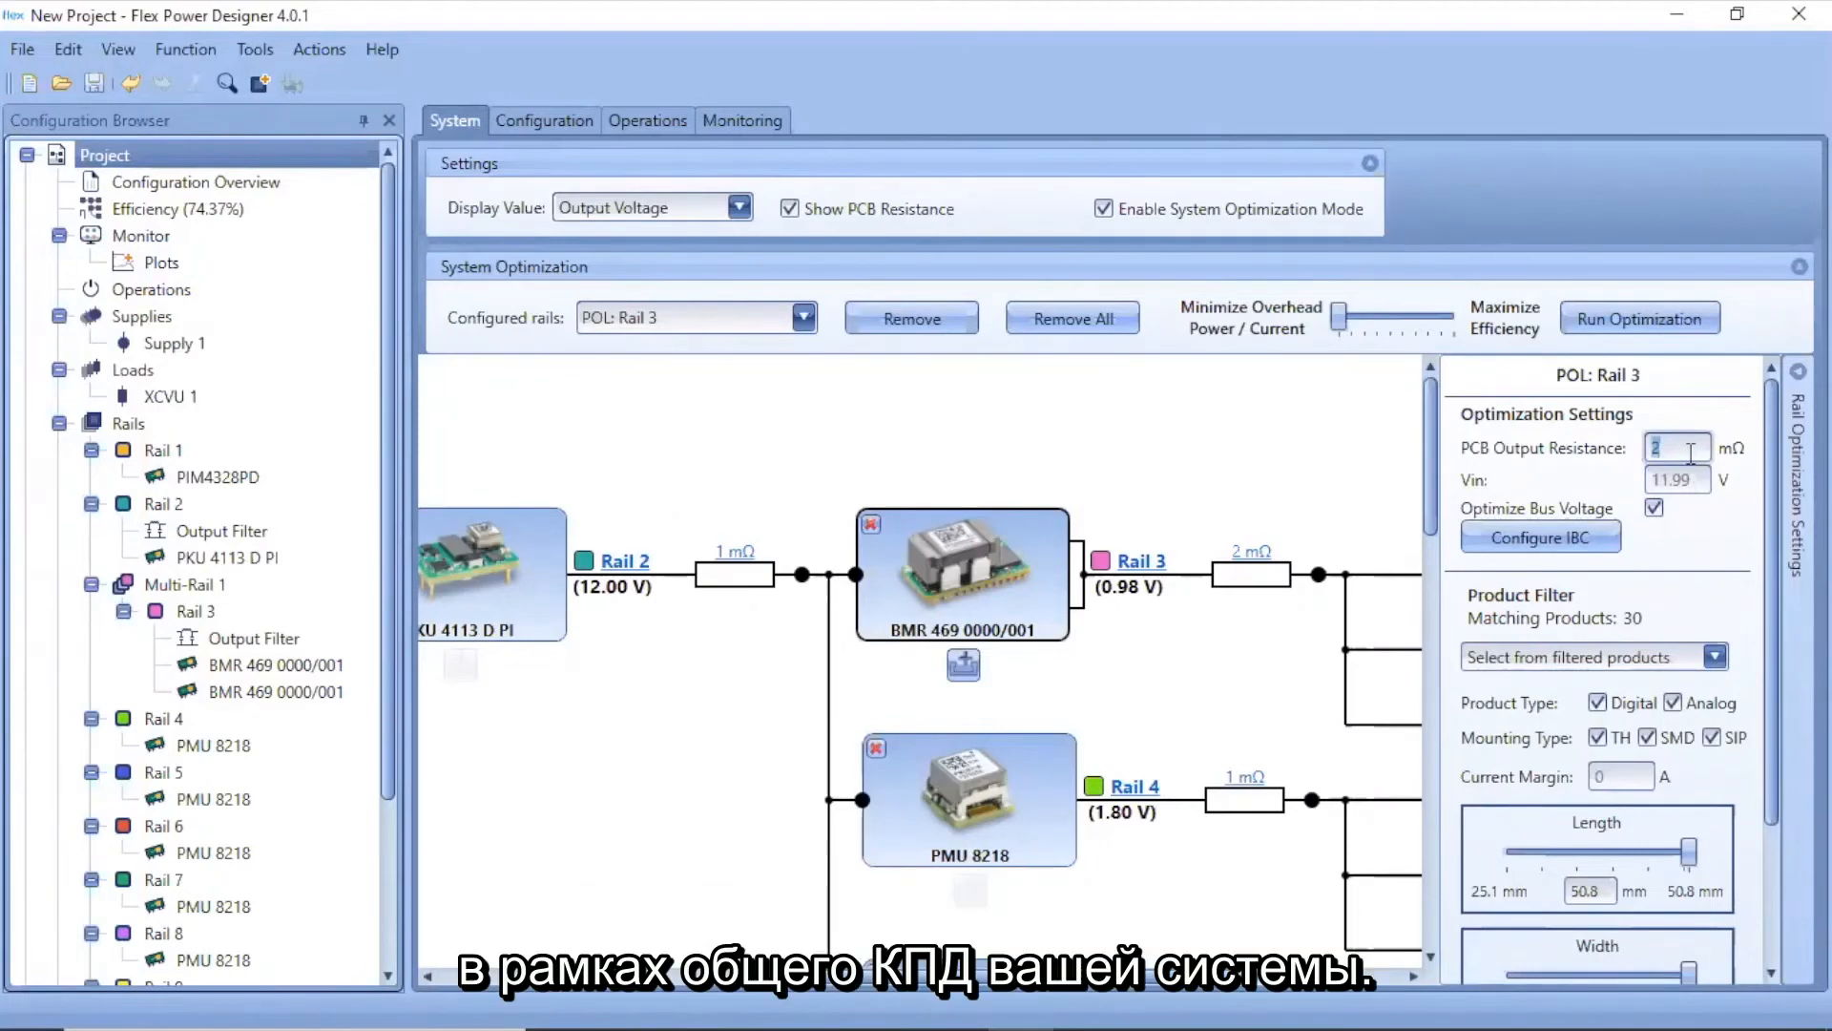
pyautogui.write('1')
pyautogui.click(1681, 321)
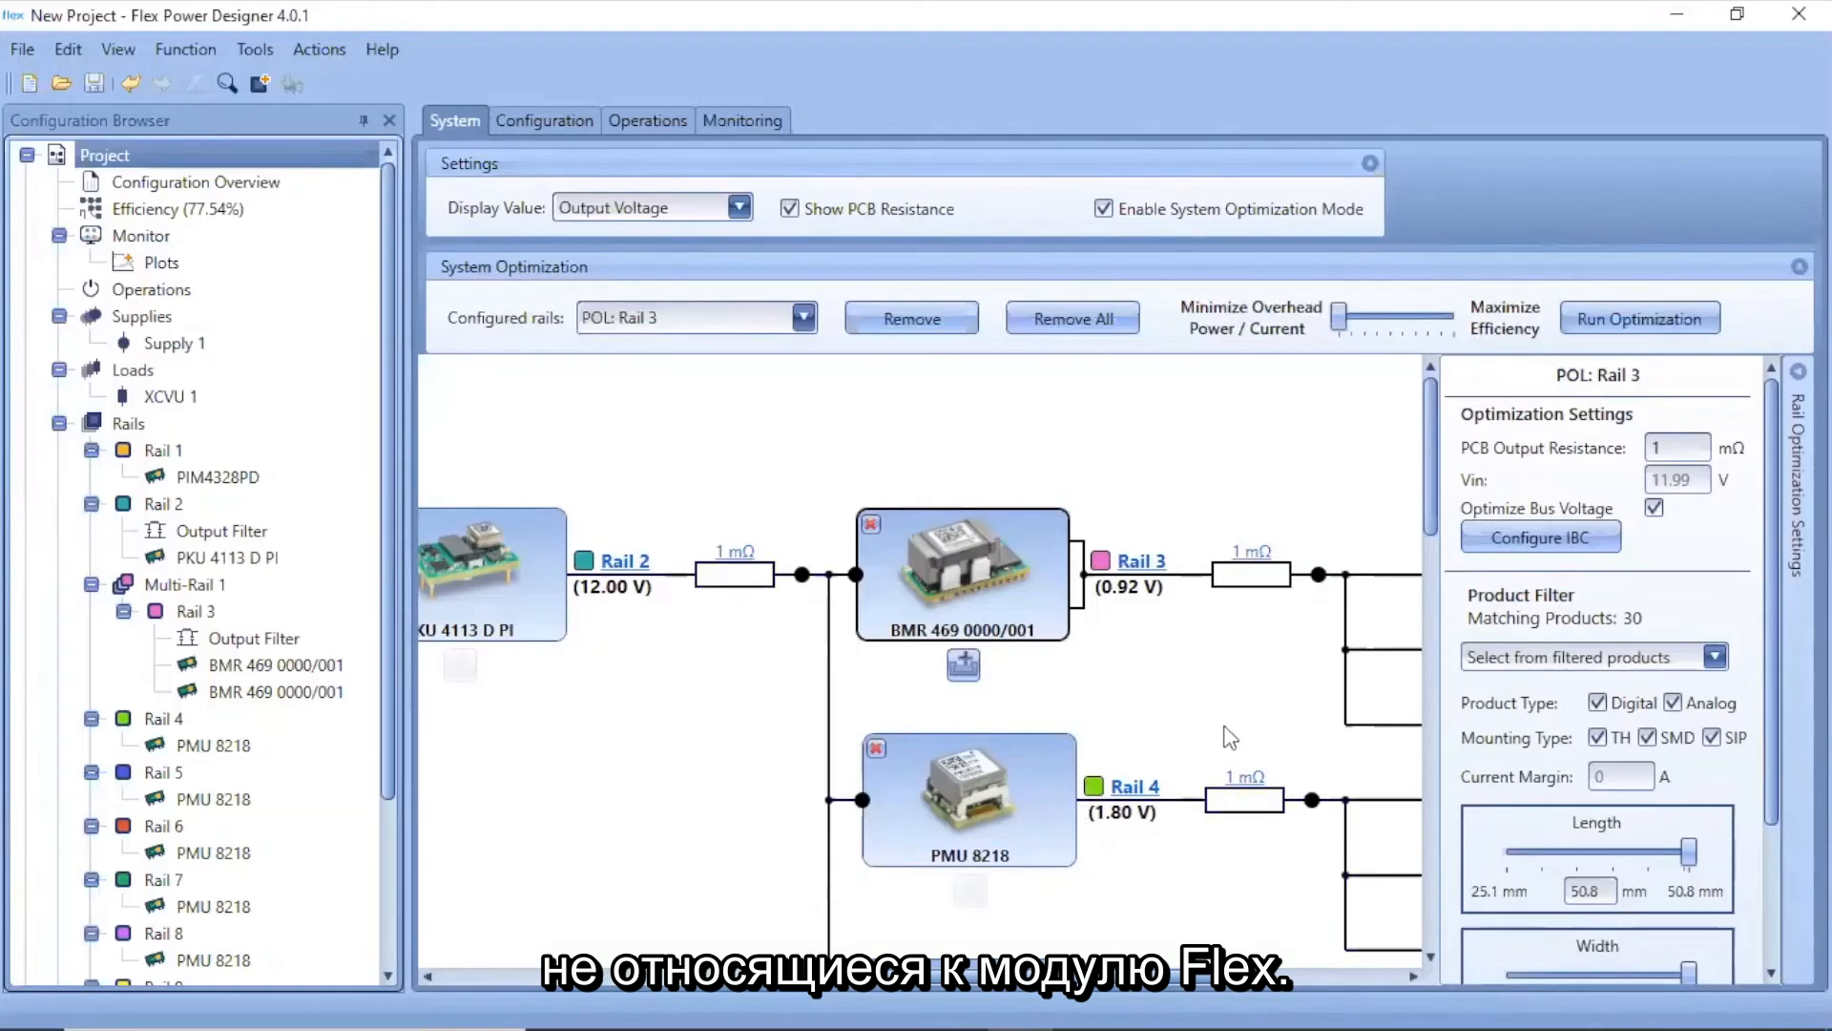
# Create and connect a new PoL for the MGTYVCCAUX load input, filtering the products by "ge" and choosing Generic PoL.
pyautogui.moveTo(1203, 977); pyautogui.dragTo(1362, 982)
pyautogui.scroll(-1, 1314, 680)
pyautogui.scroll(-7, 1313, 678)
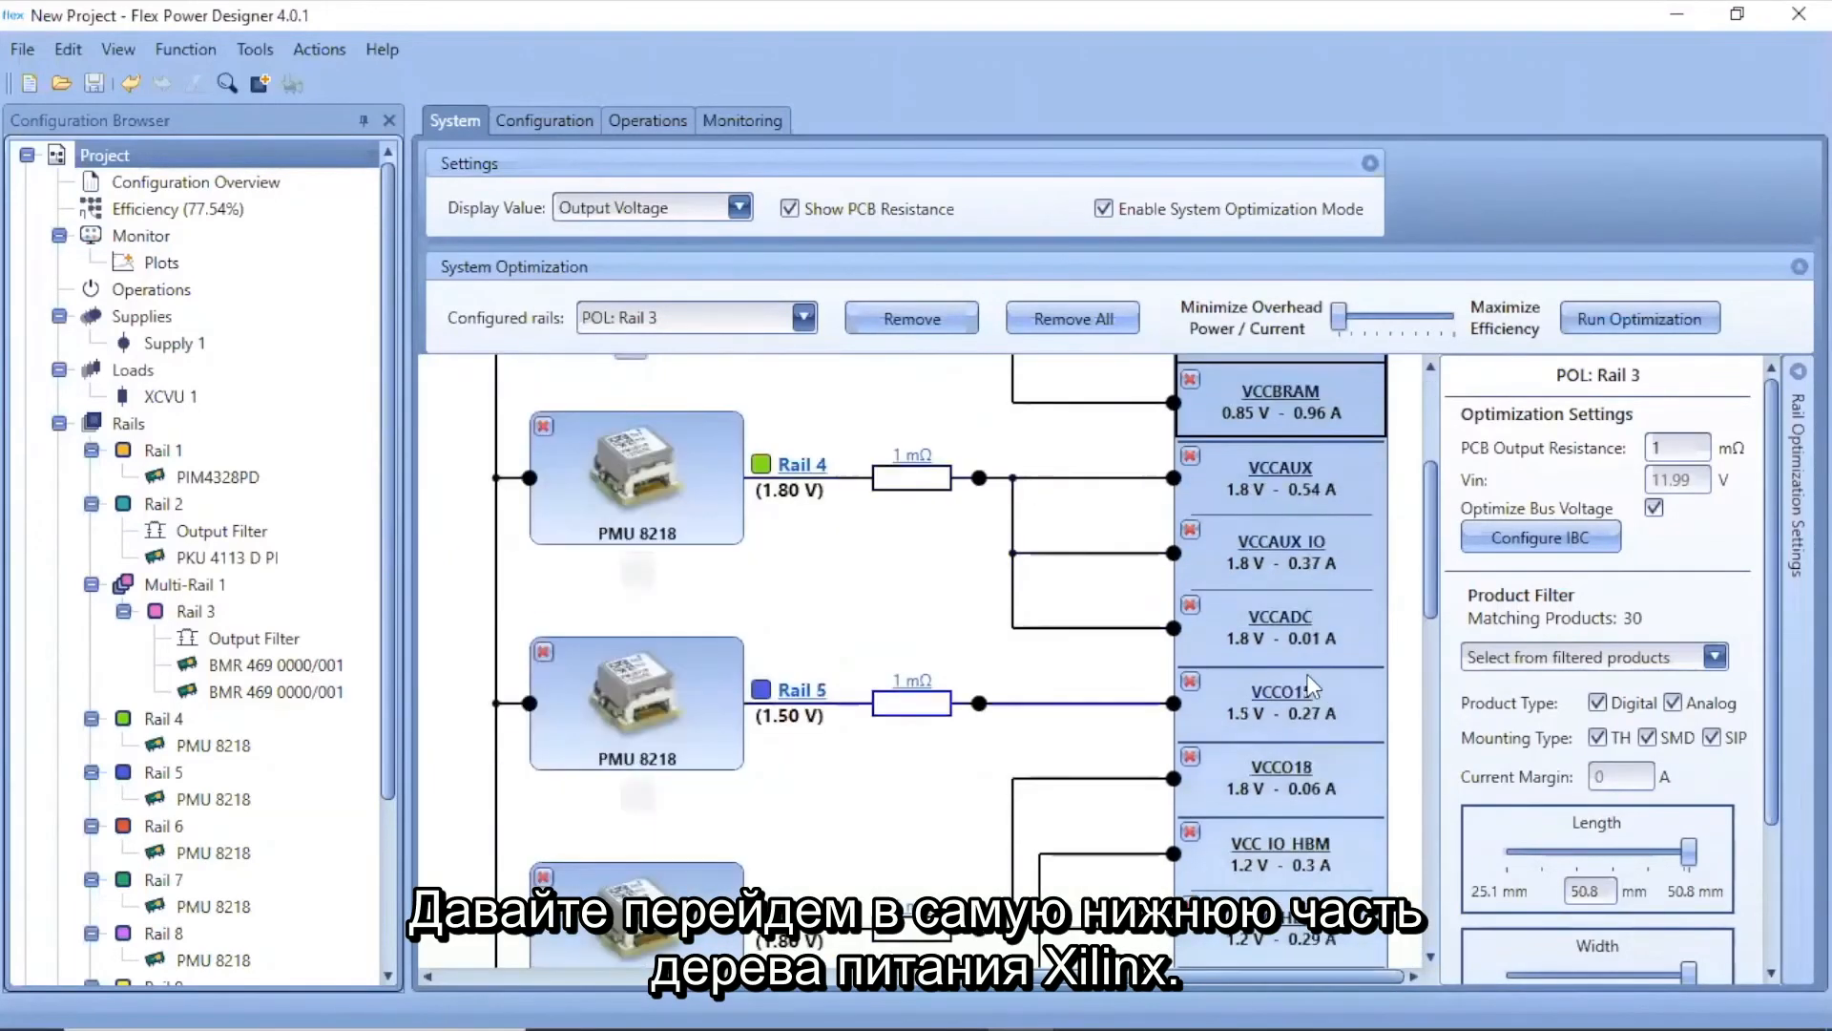
pyautogui.scroll(-2, 1313, 683)
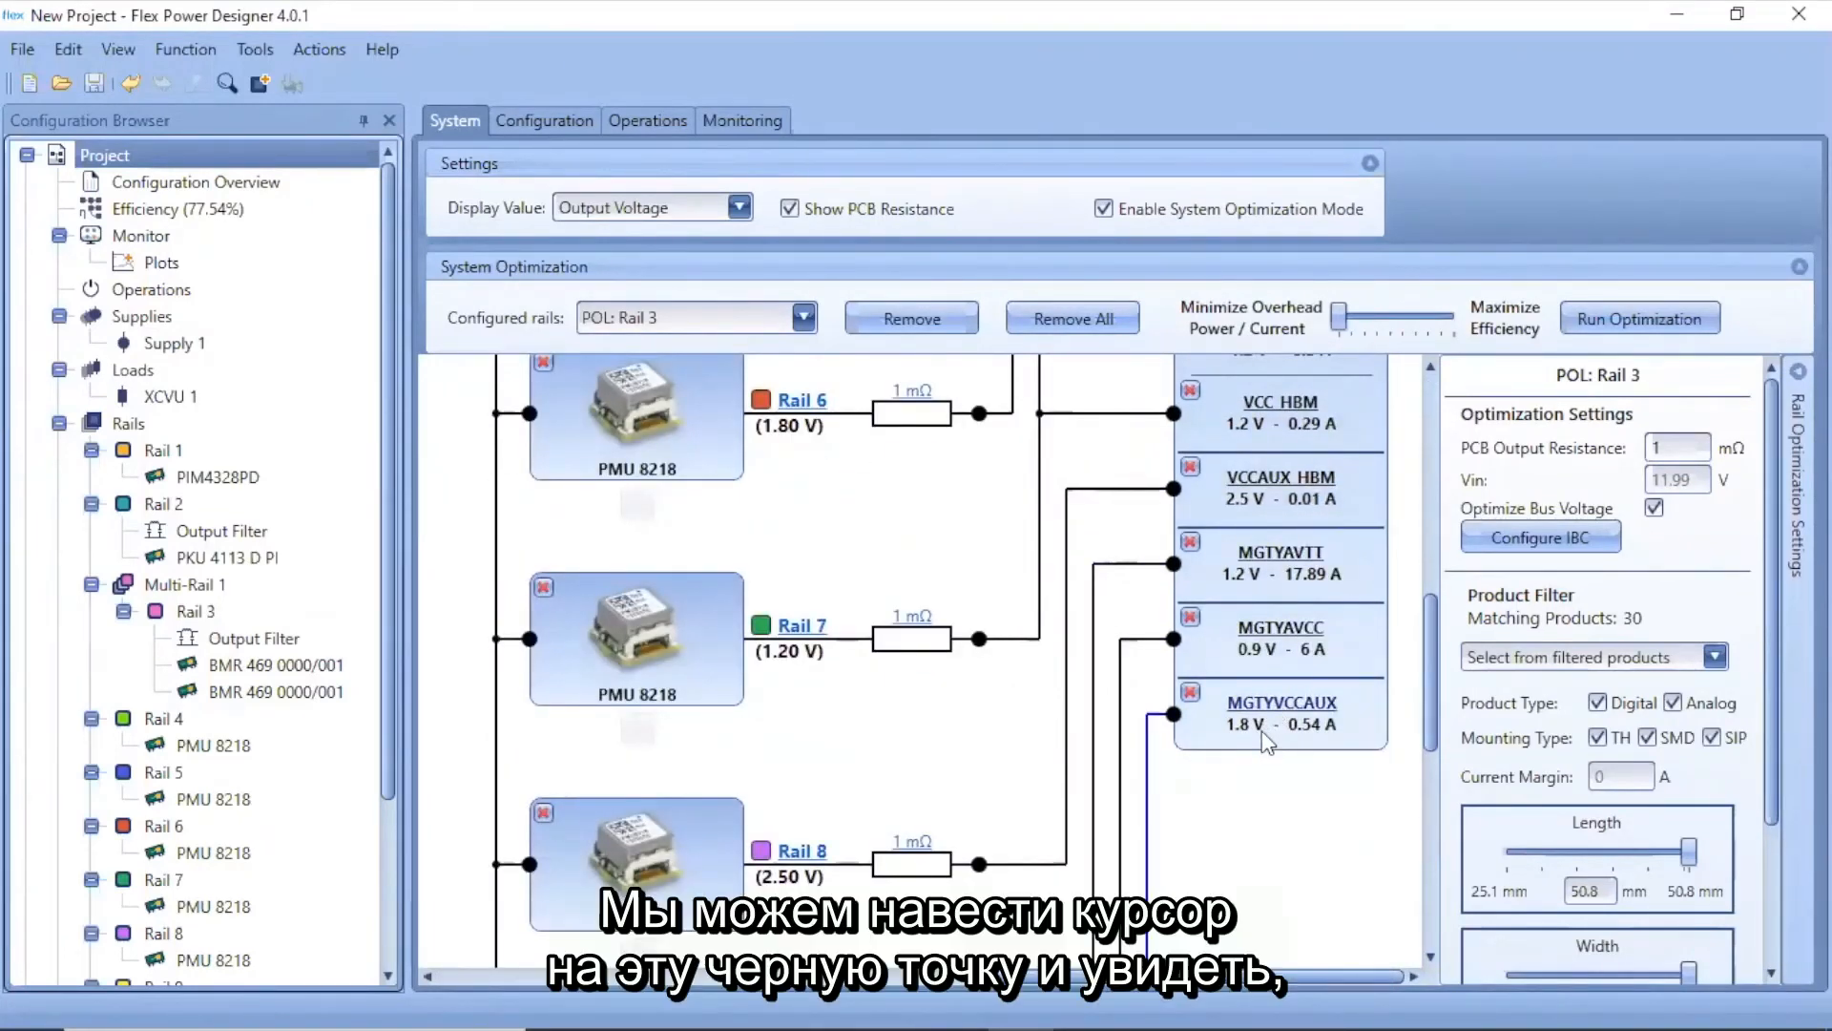
pyautogui.rightClick(1175, 715)
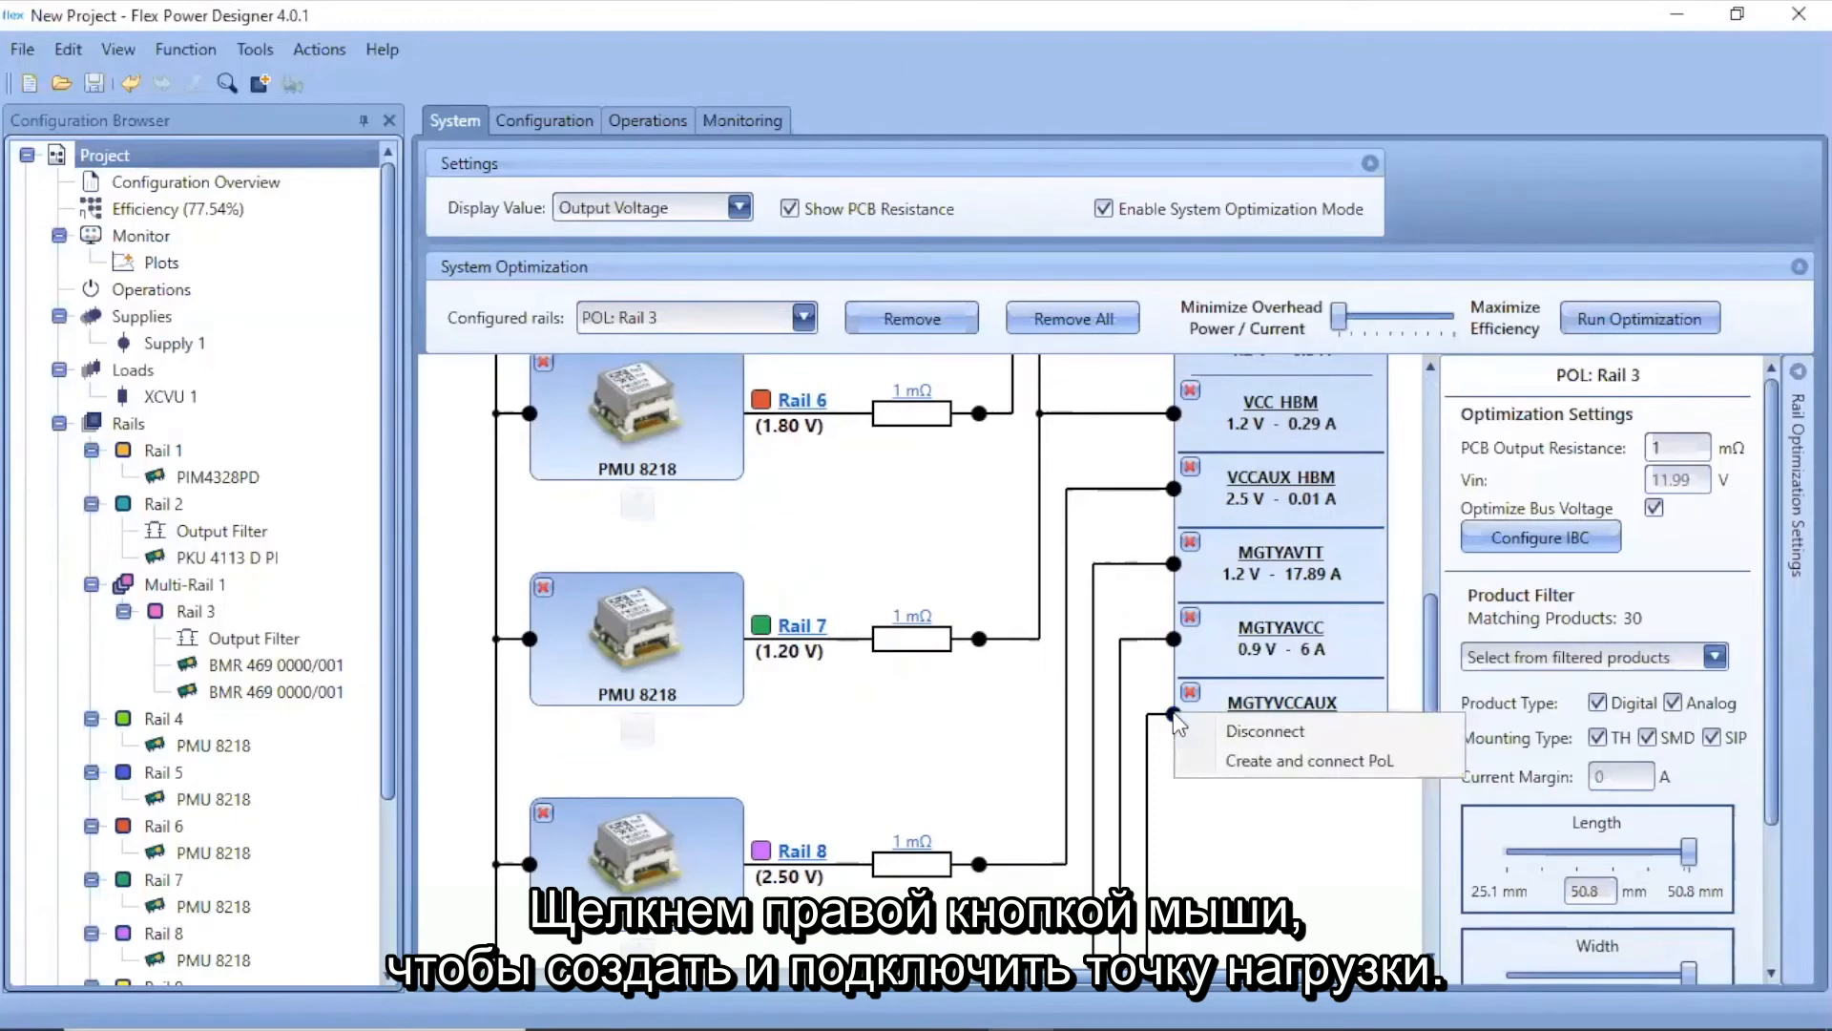
pyautogui.click(1256, 760)
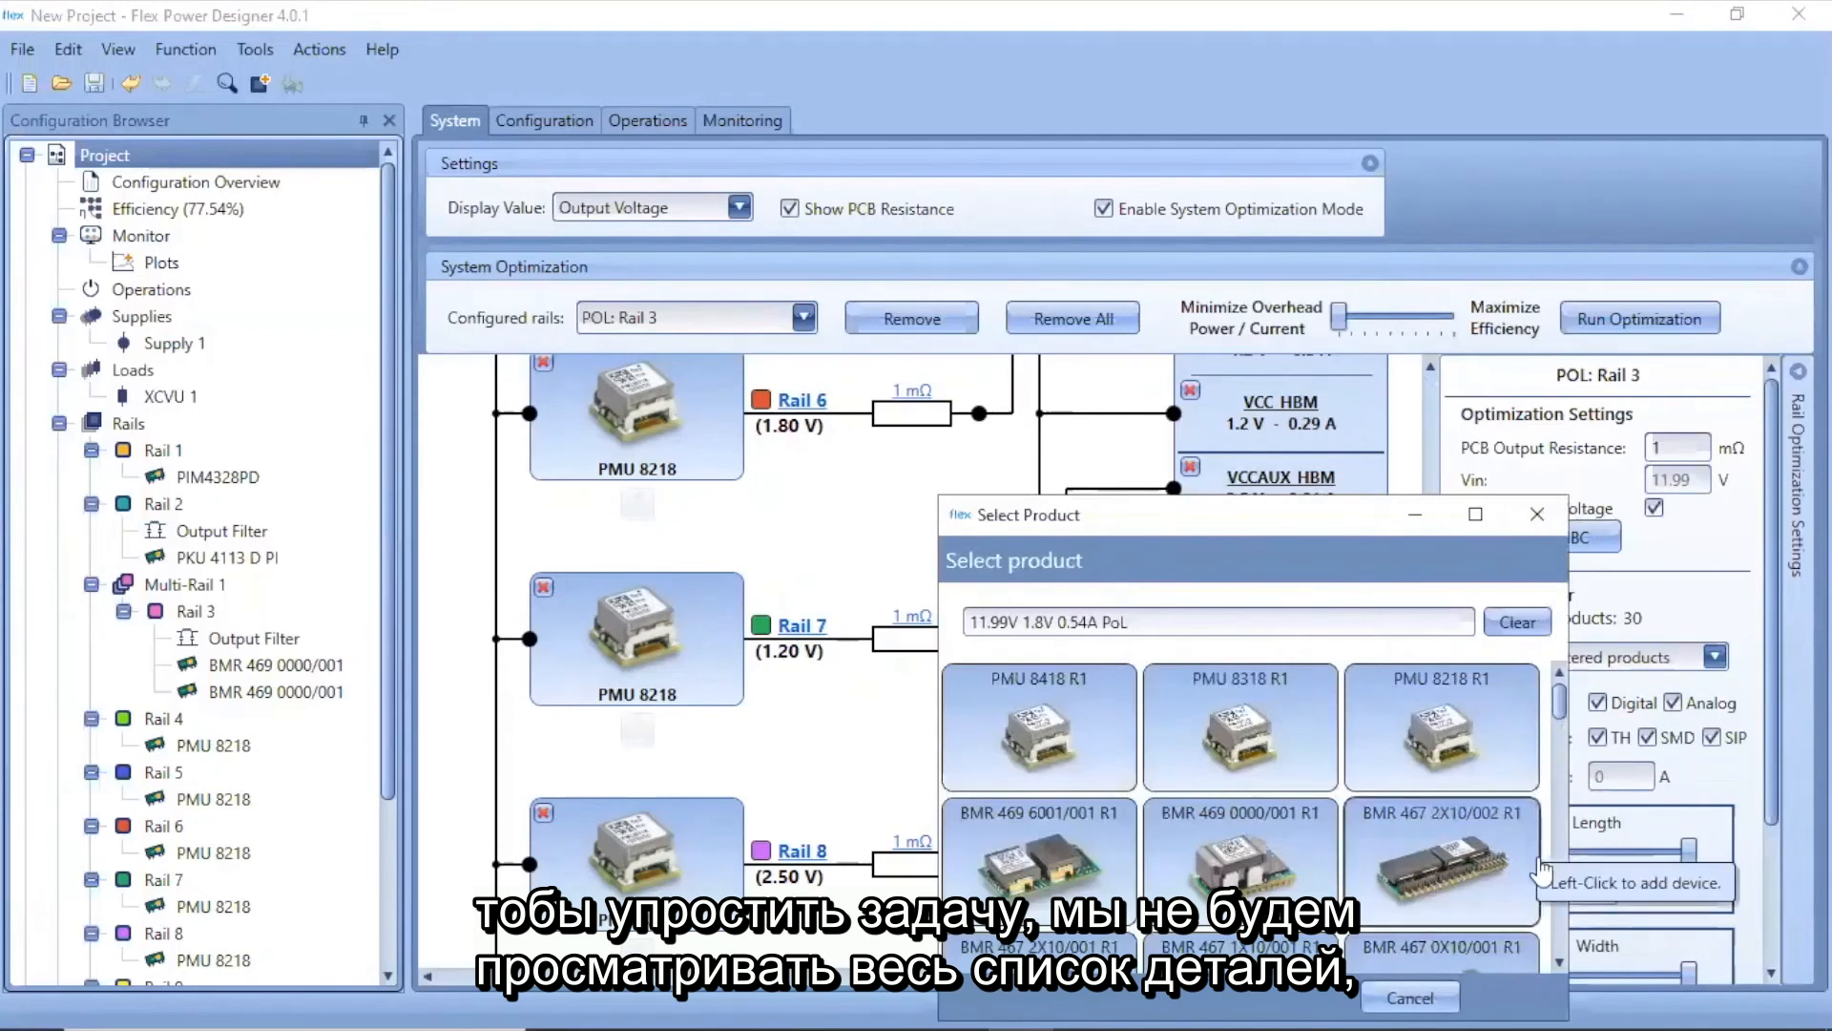
pyautogui.moveTo(1129, 621); pyautogui.dragTo(969, 618)
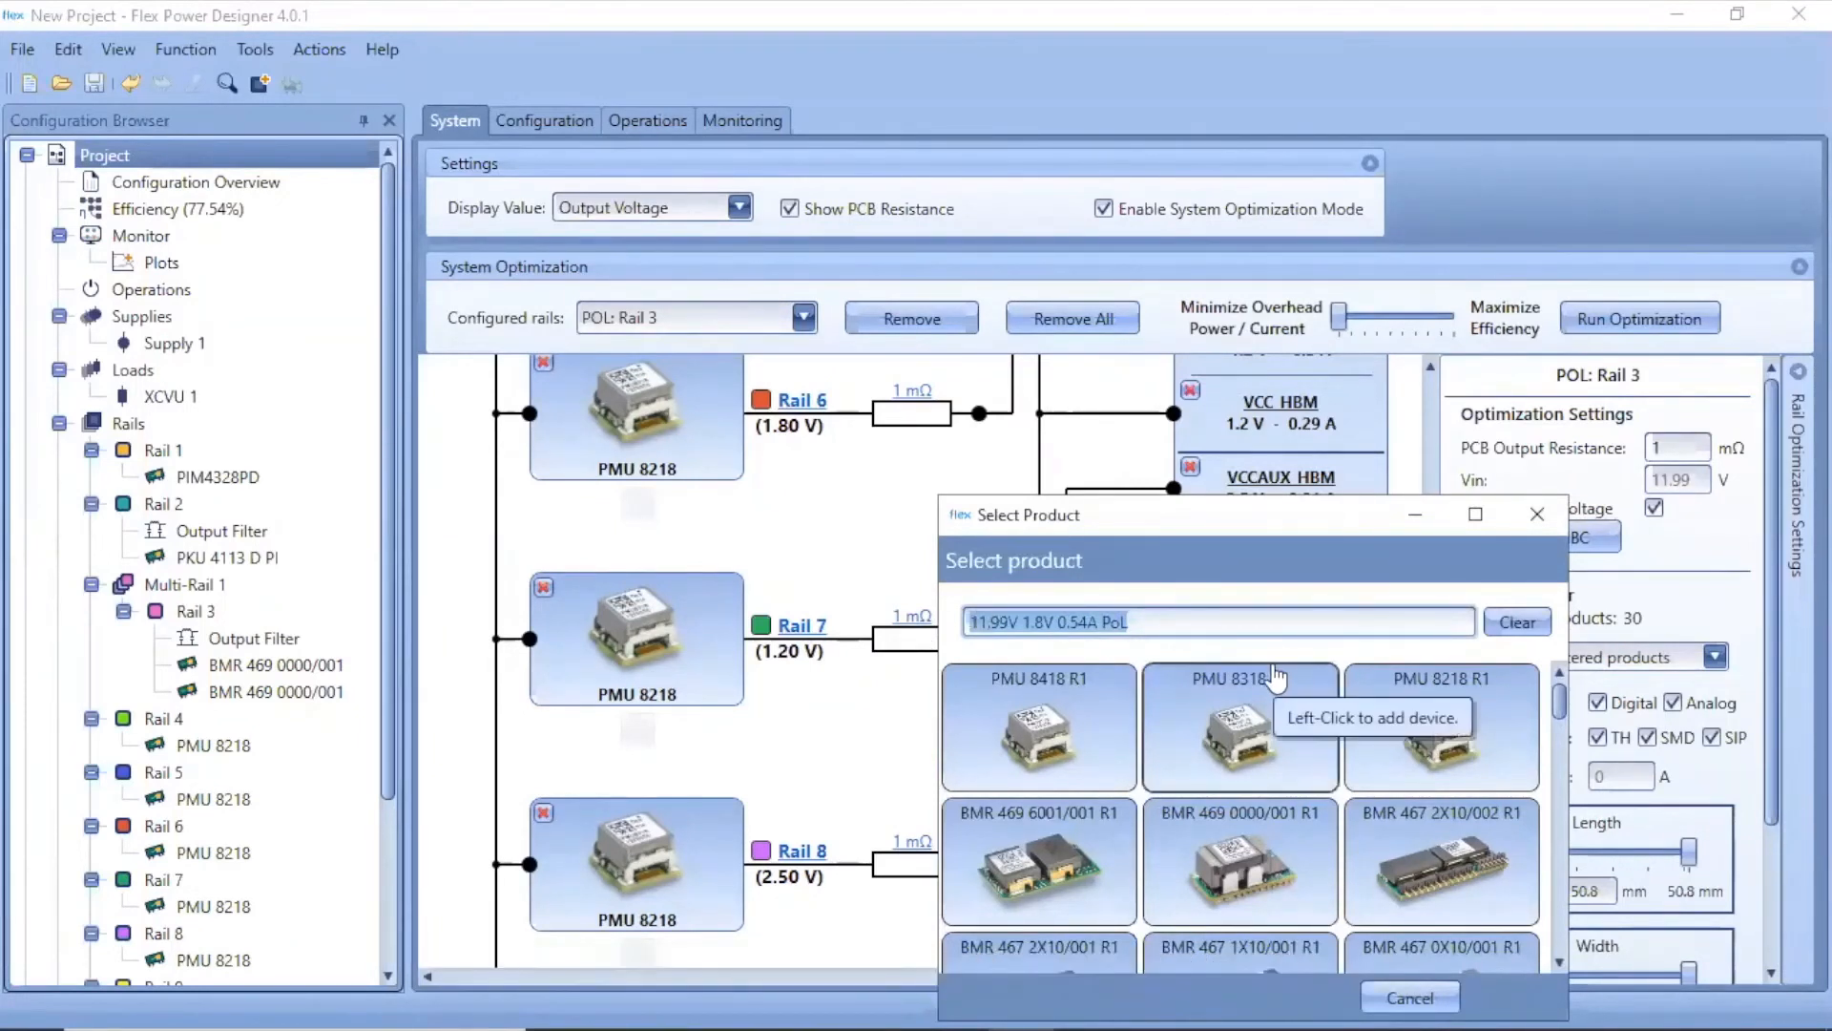
pyautogui.write('ge')
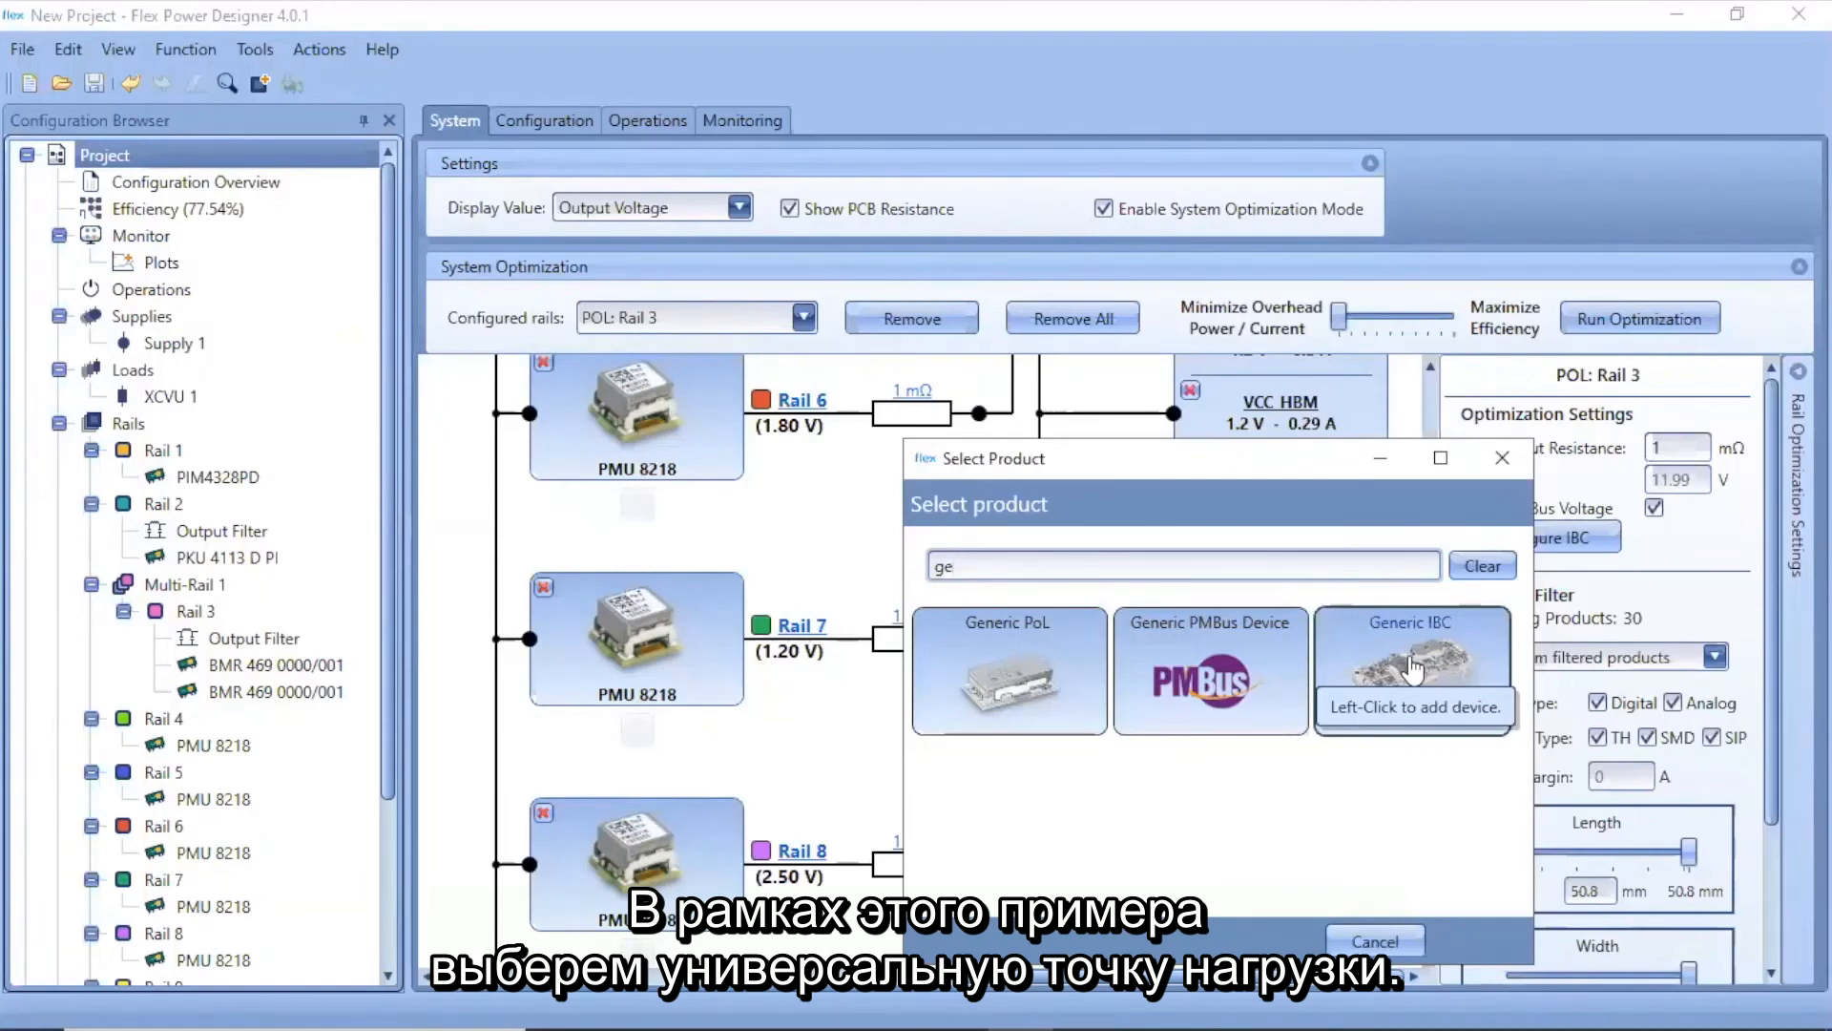
pyautogui.click(1043, 681)
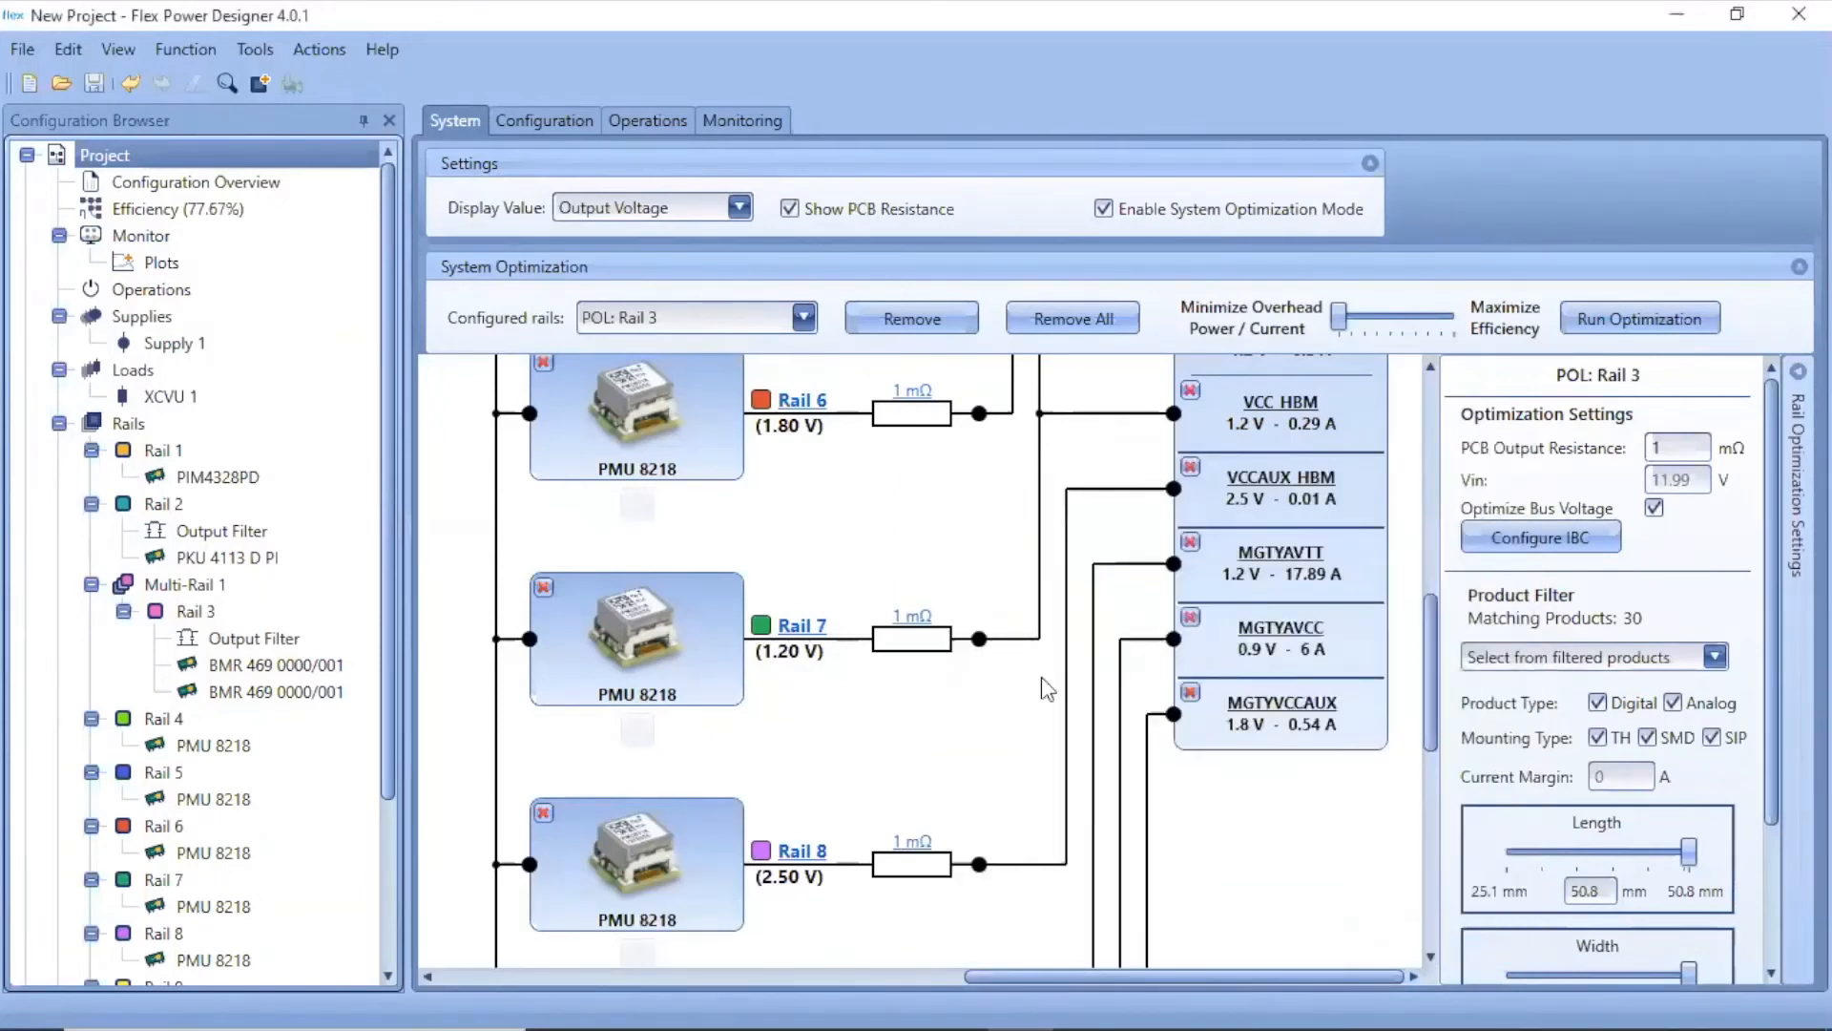
# Open the configuration of Rail 11 with its Generic PoL and set the module efficiency to 80 %.
pyautogui.scroll(-5, 1212, 823)
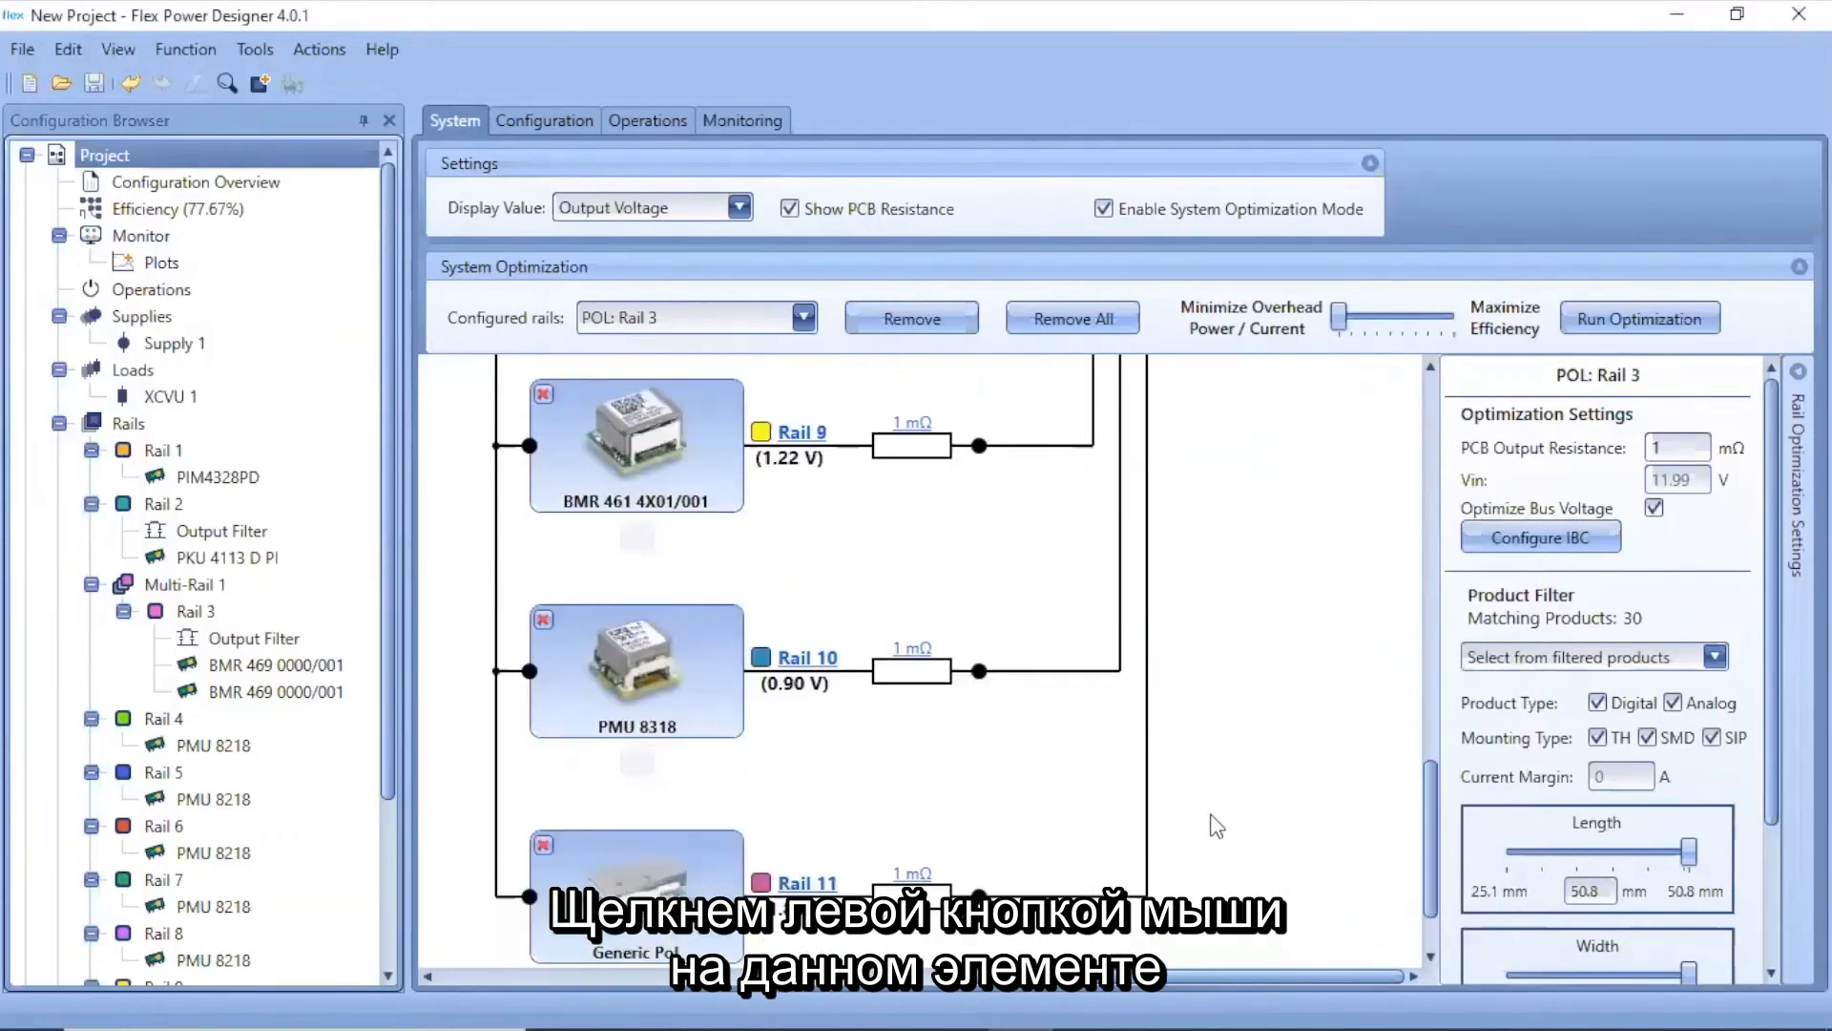
pyautogui.scroll(-2, 1217, 826)
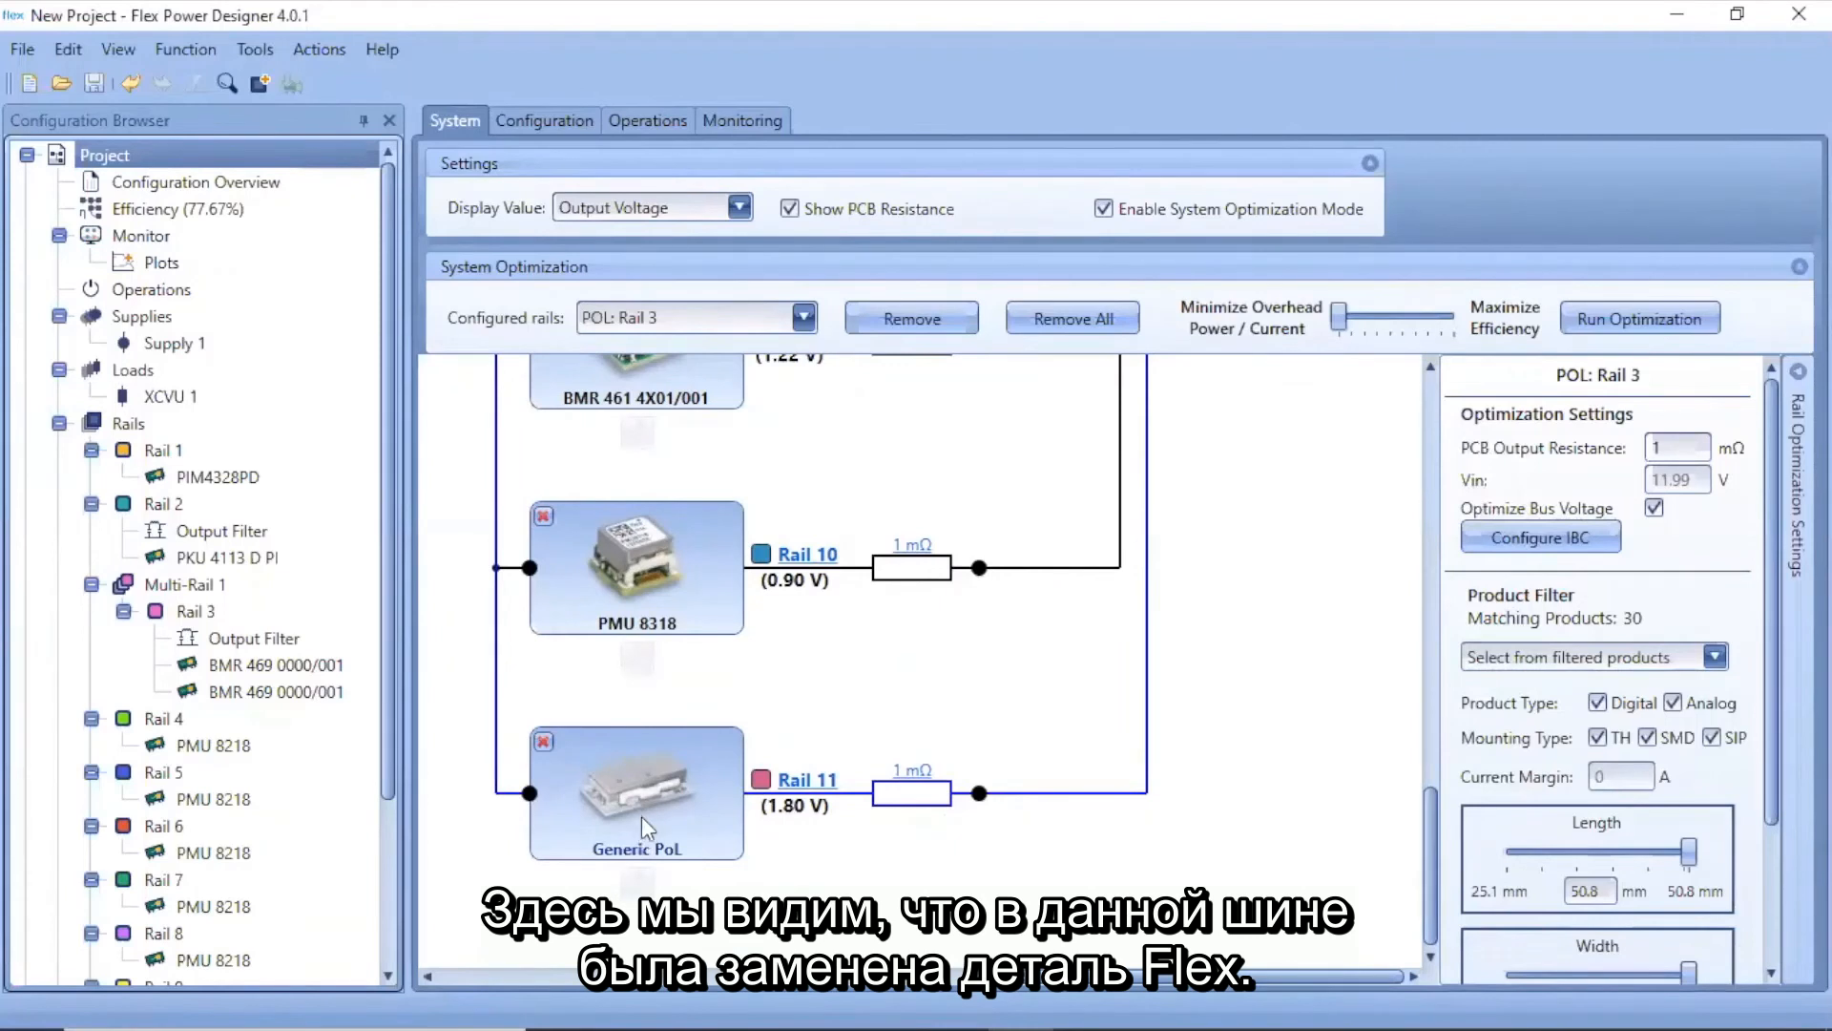
pyautogui.moveTo(383, 699); pyautogui.dragTo(371, 853)
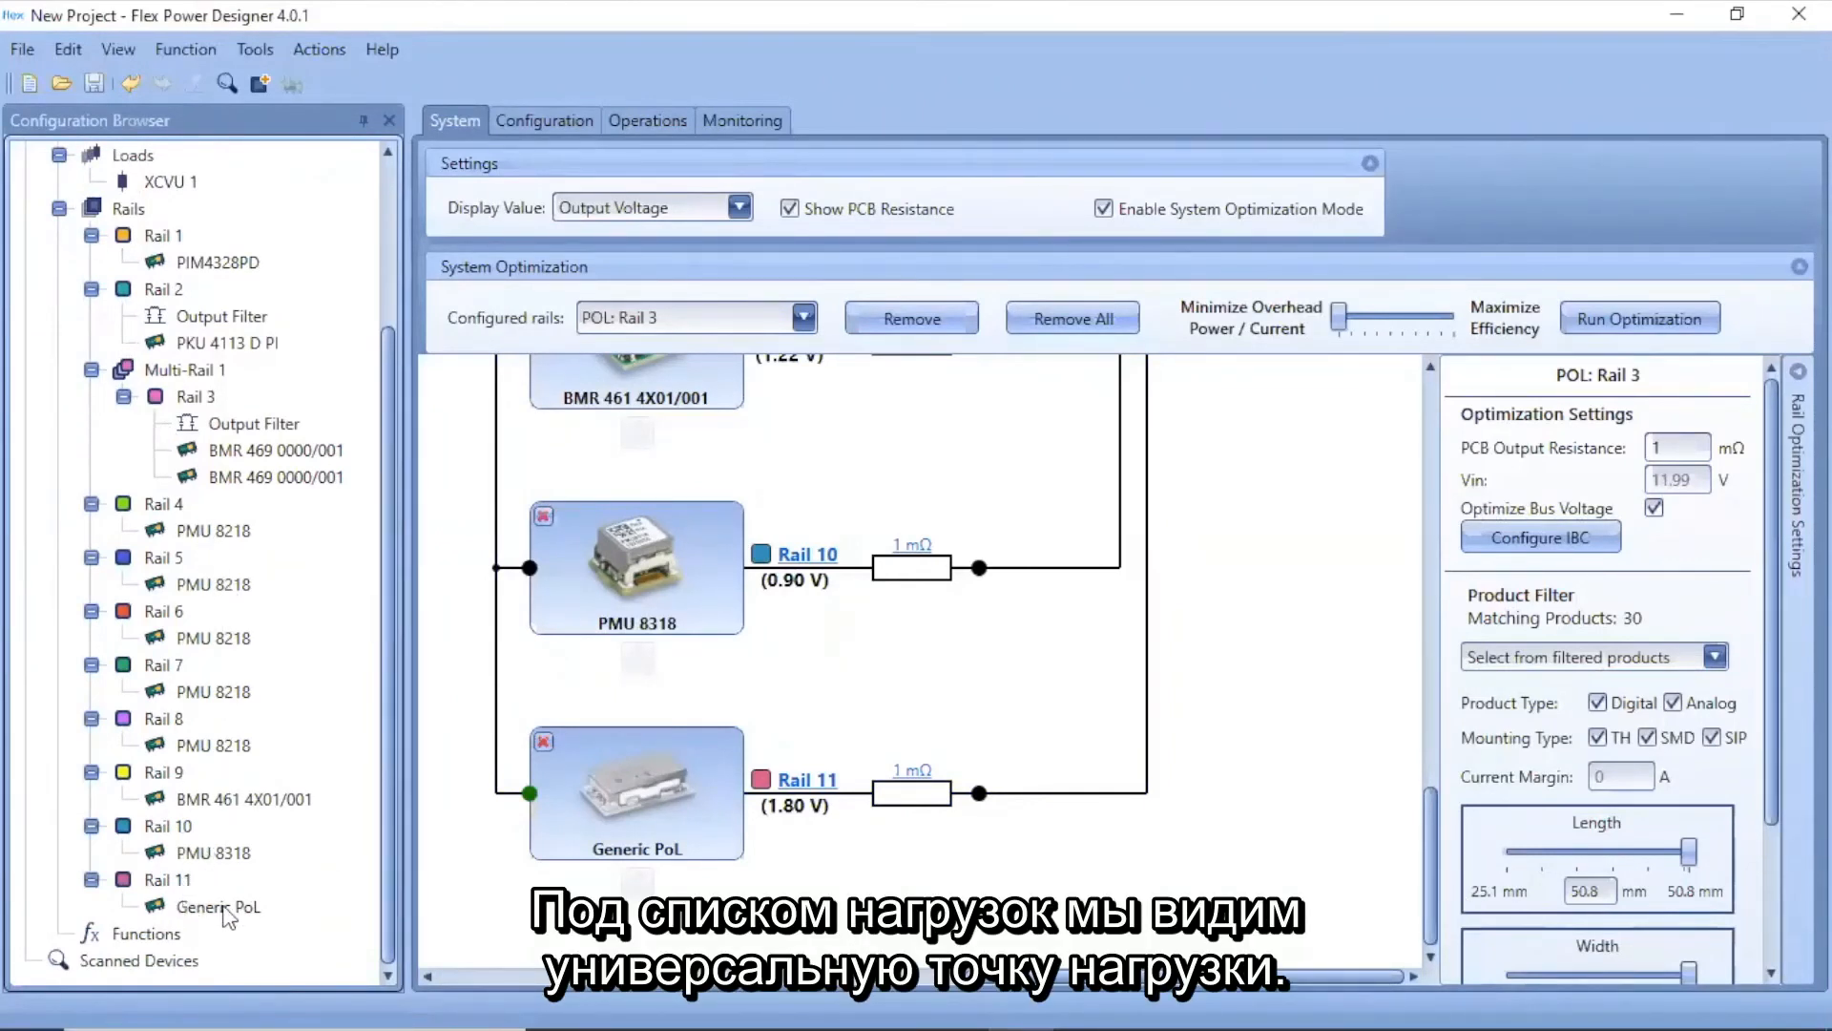
pyautogui.click(177, 881)
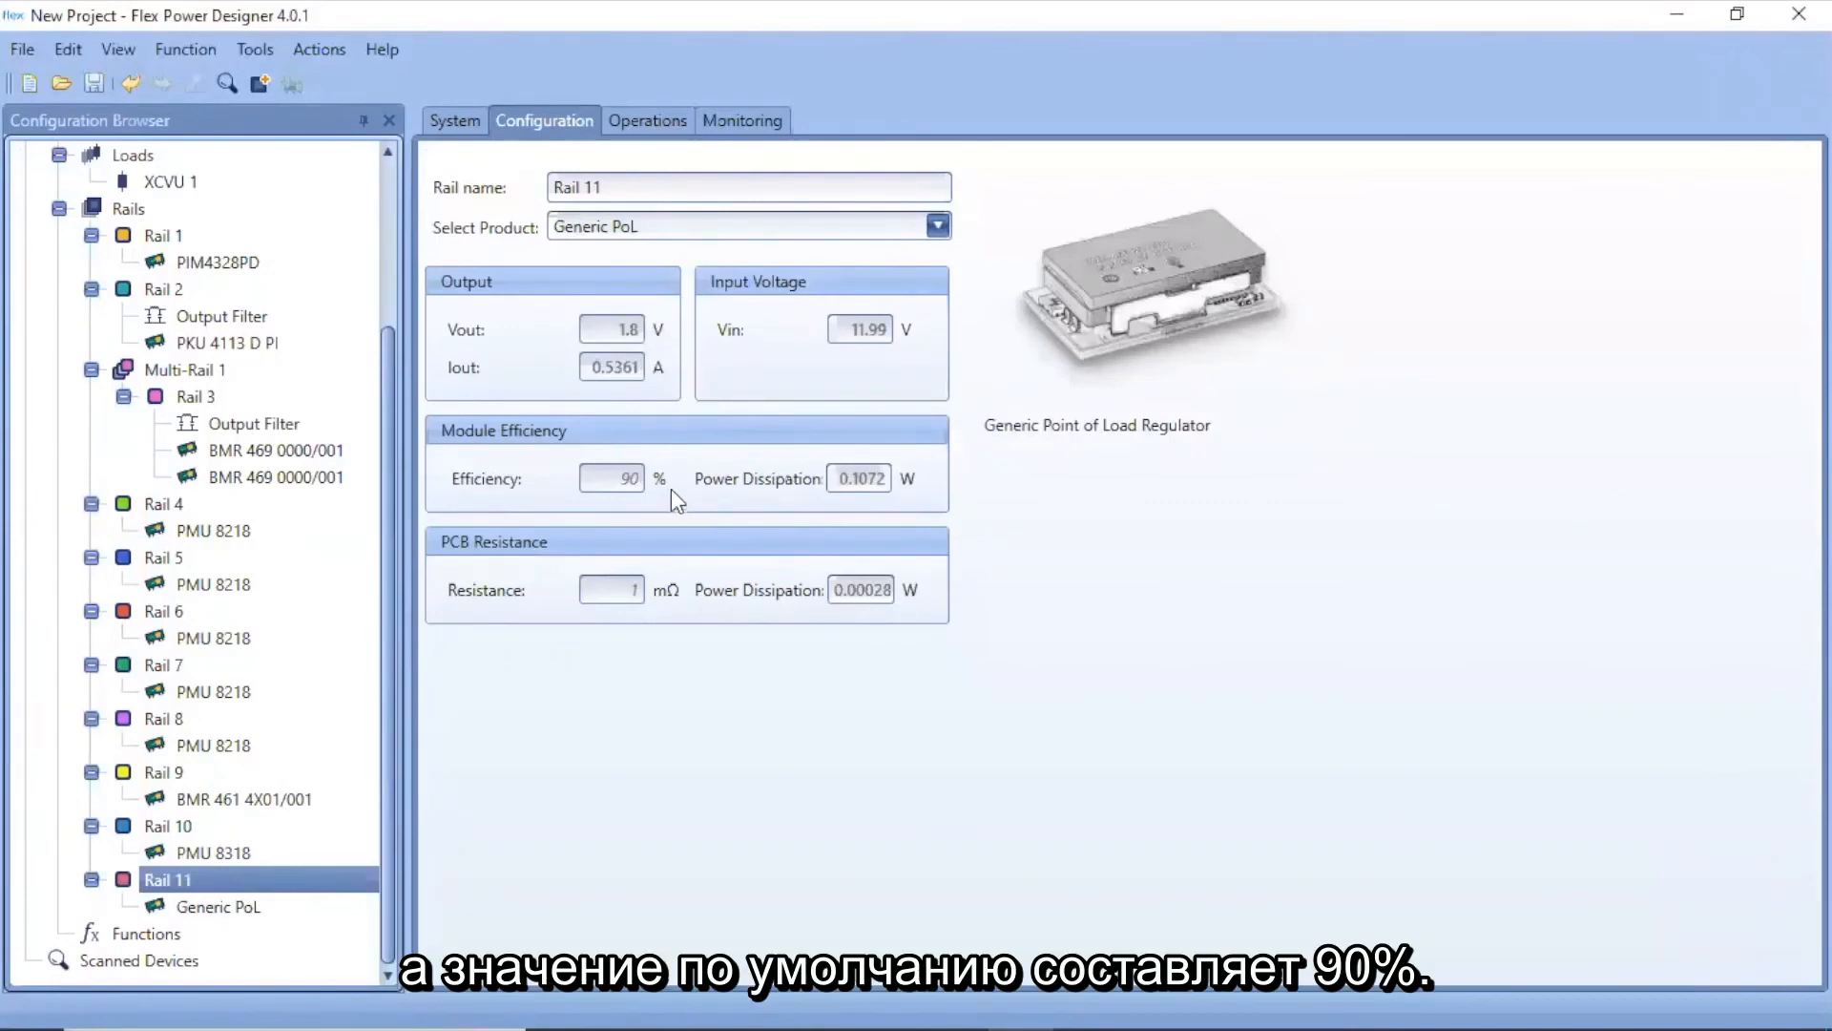
pyautogui.click(634, 481)
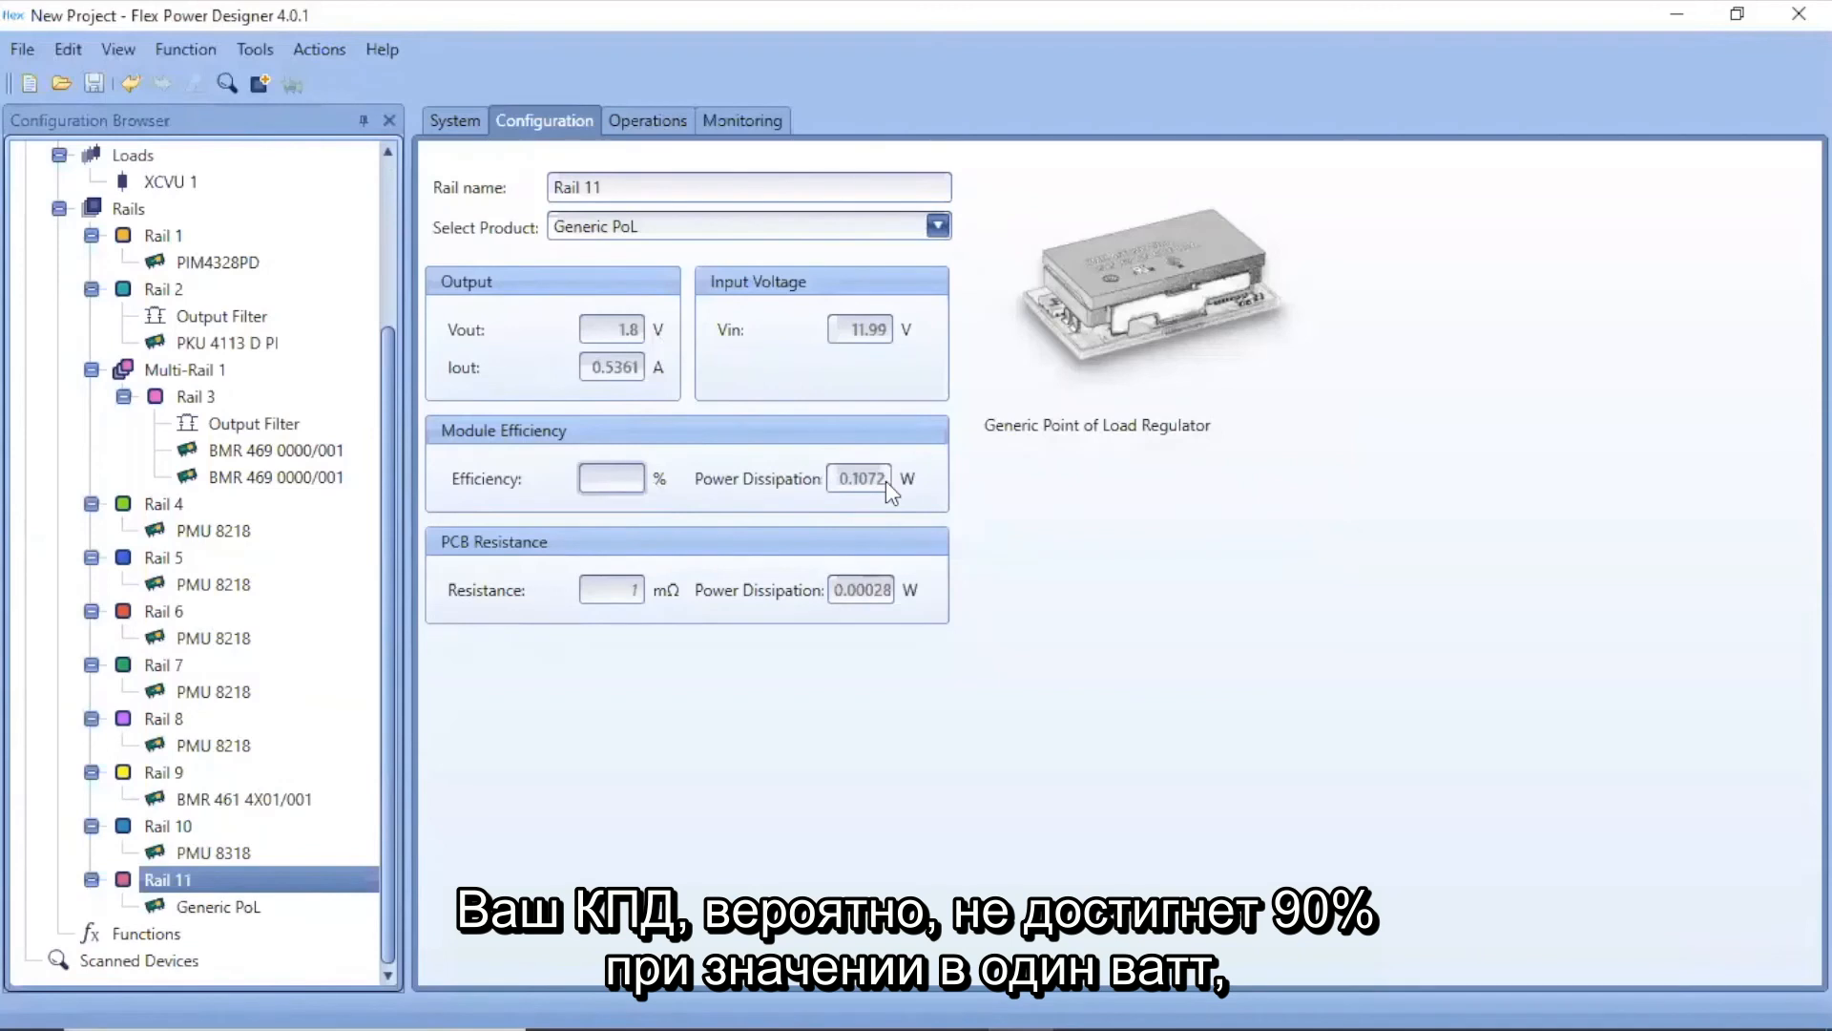
pyautogui.write('8')
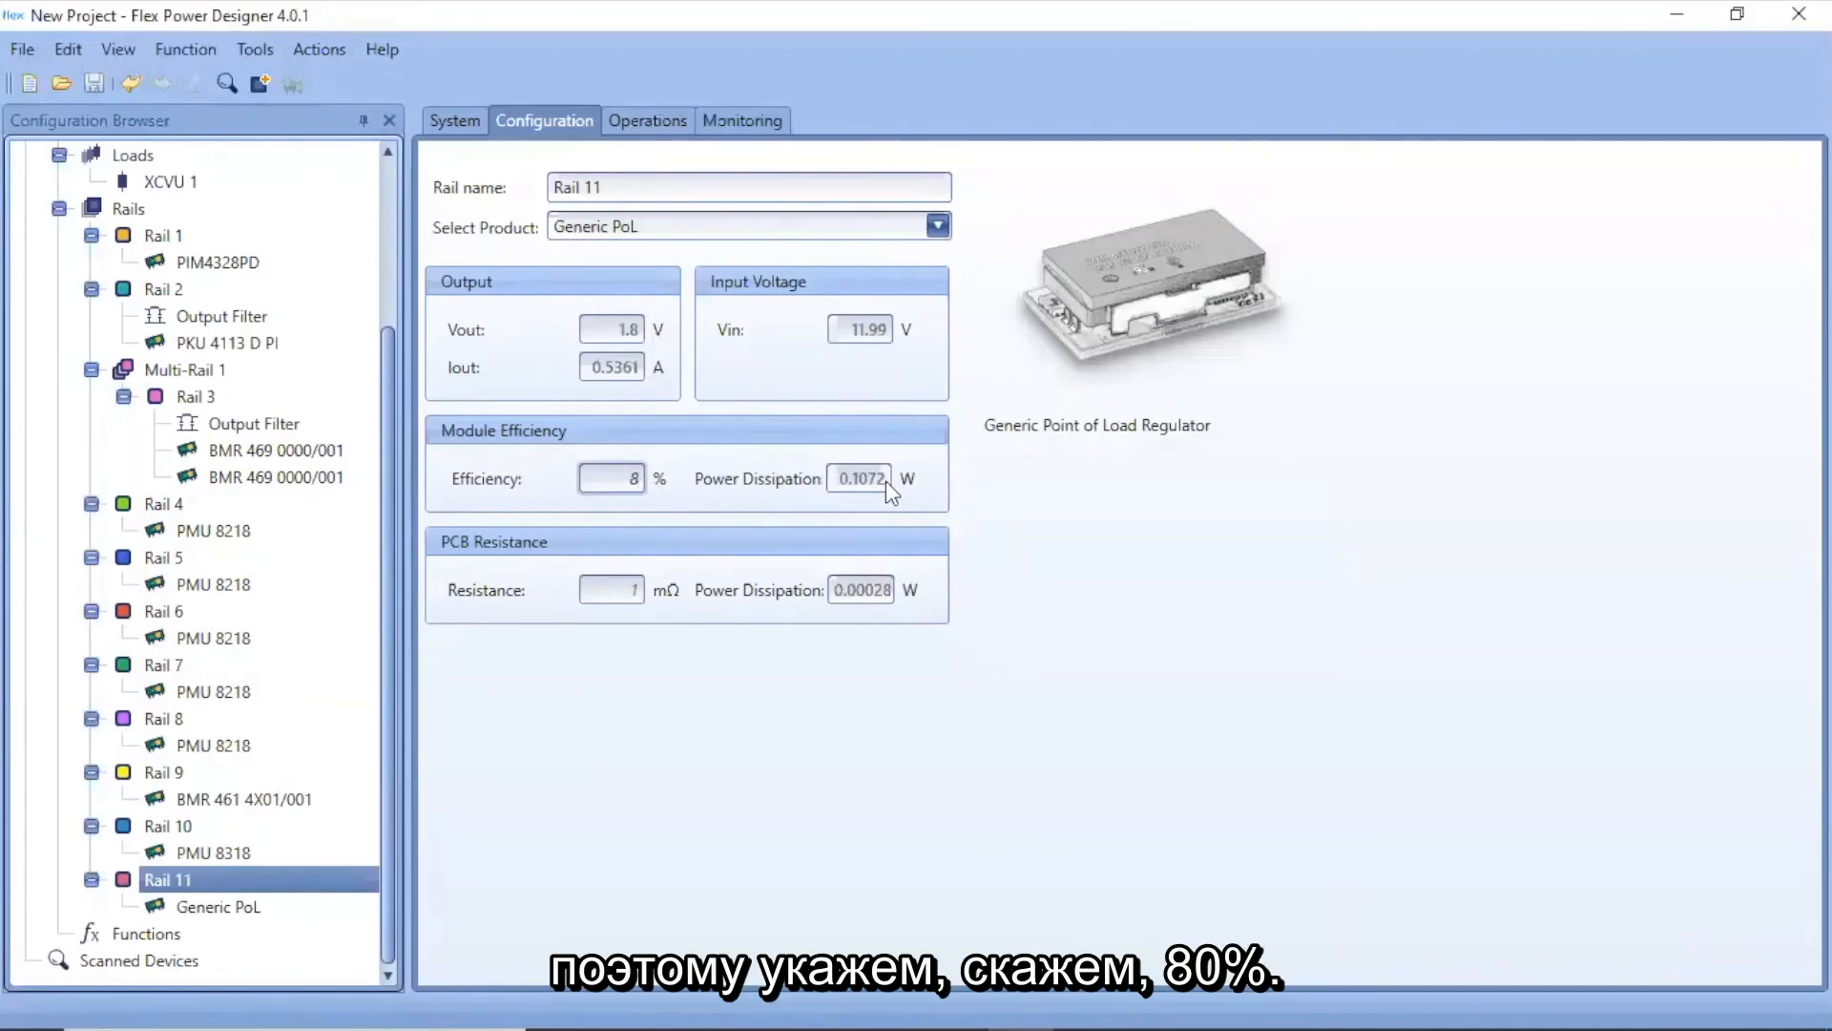
pyautogui.write('0')
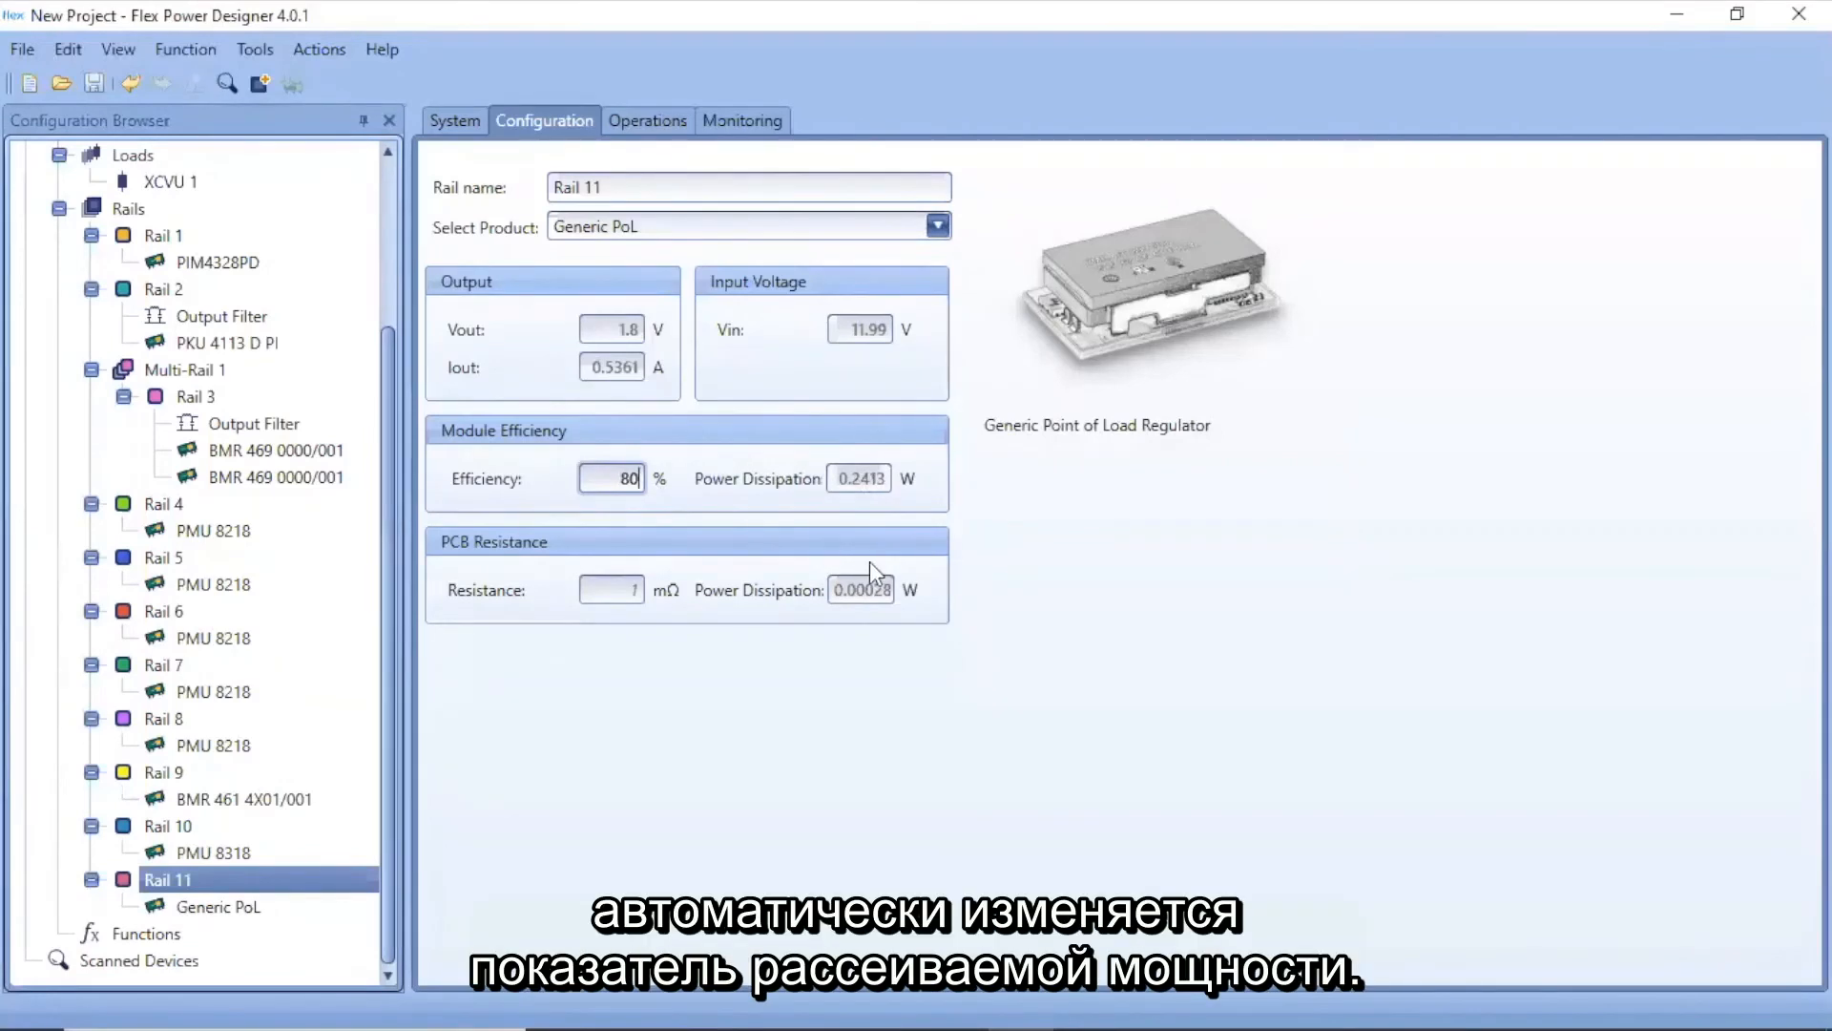